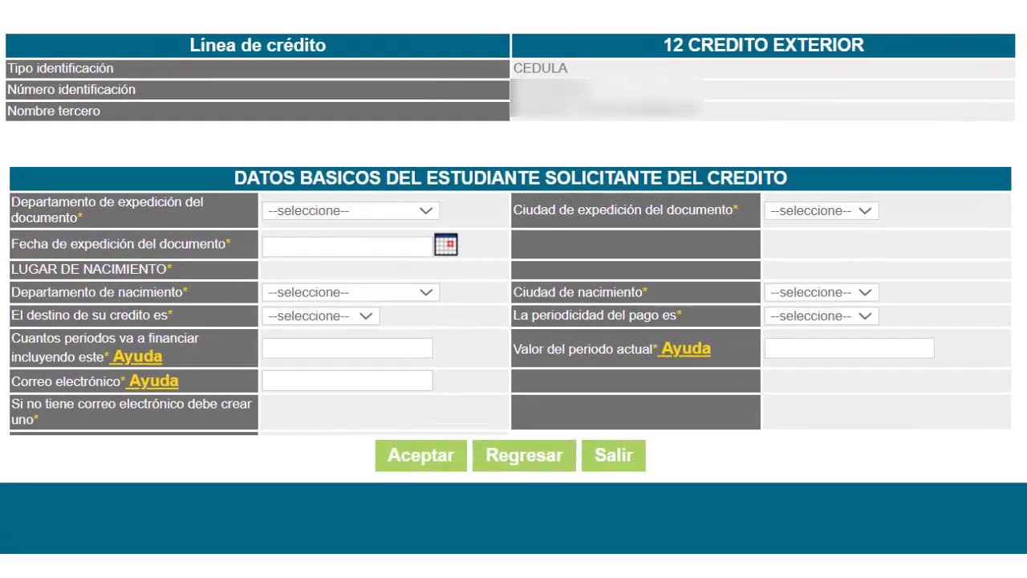
Fill in the ID's issue department, city and date, plus the birth department and city
{"action": "left_click", "coordinate": [360, 209]}
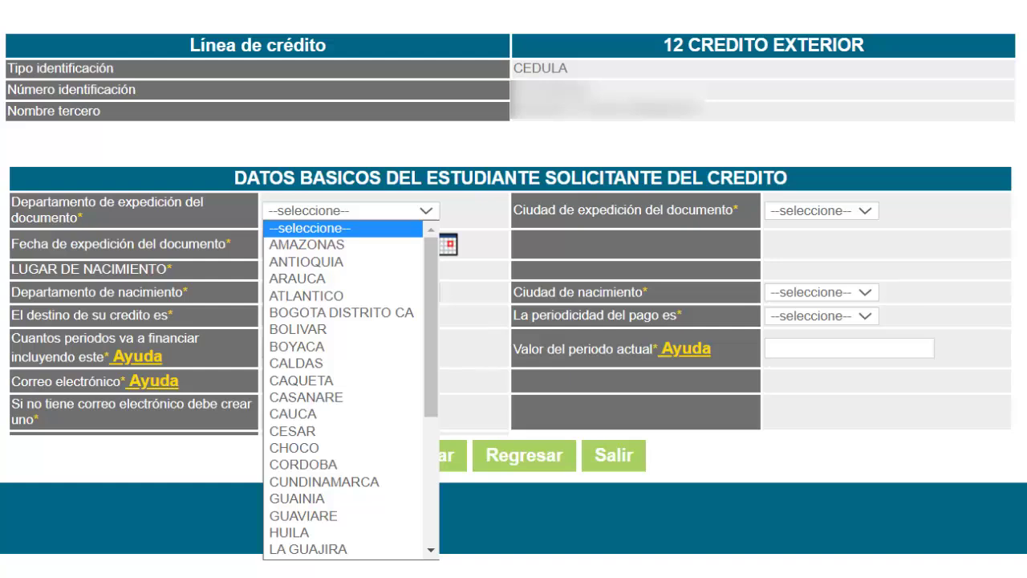
{"action": "left_click", "coordinate": [341, 312]}
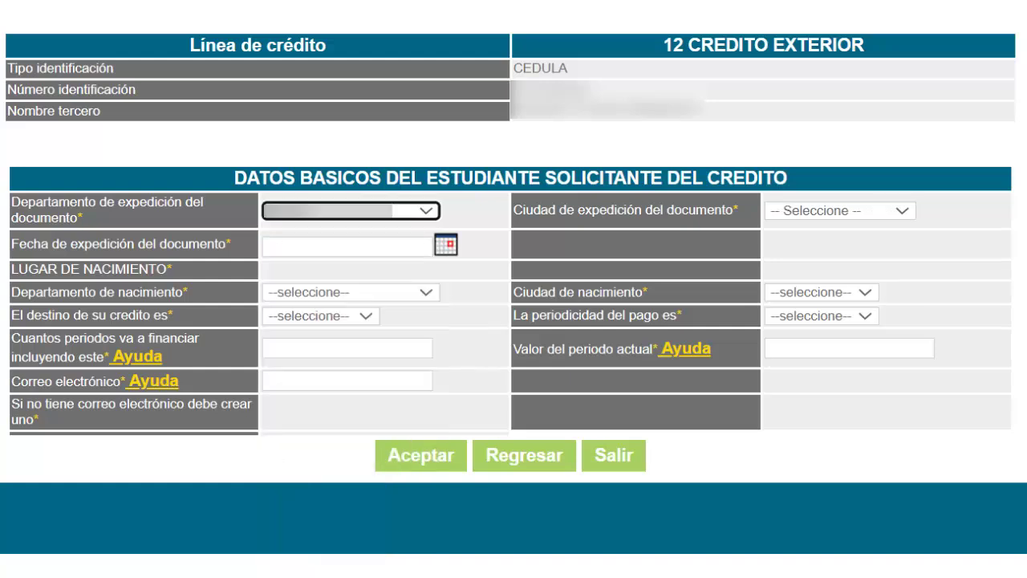
{"action": "key", "text": "Tab"}
{"action": "key", "text": "Down"}
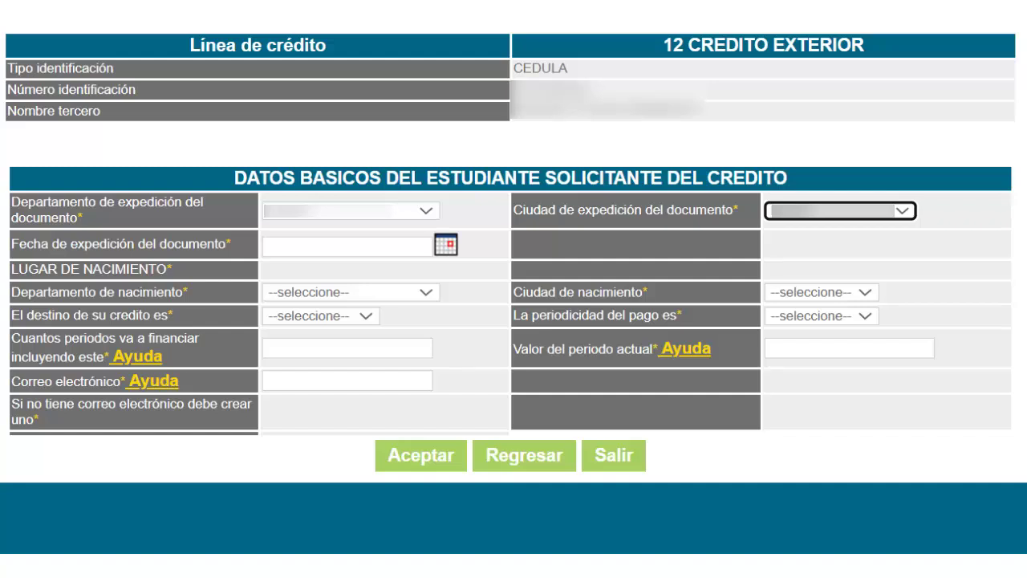
{"action": "key", "text": "Tab"}
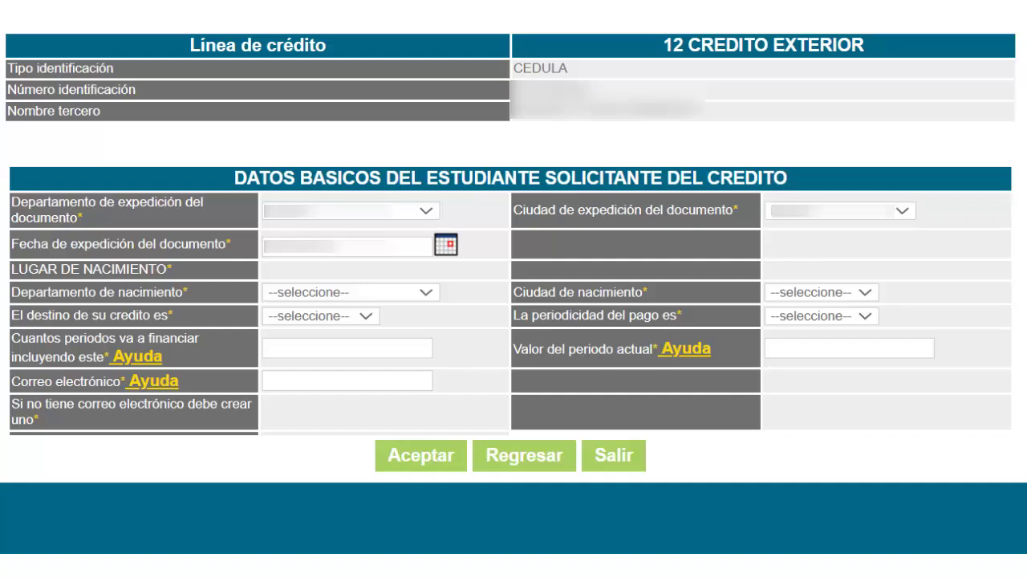
{"action": "key", "text": "Tab"}
{"action": "key", "text": "Down"}
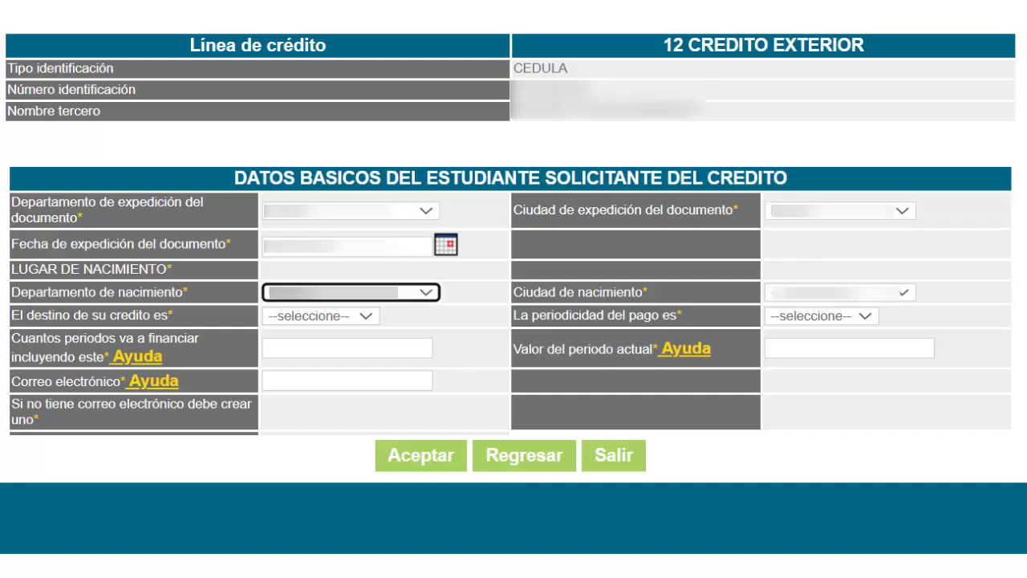
{"action": "key", "text": "Tab"}
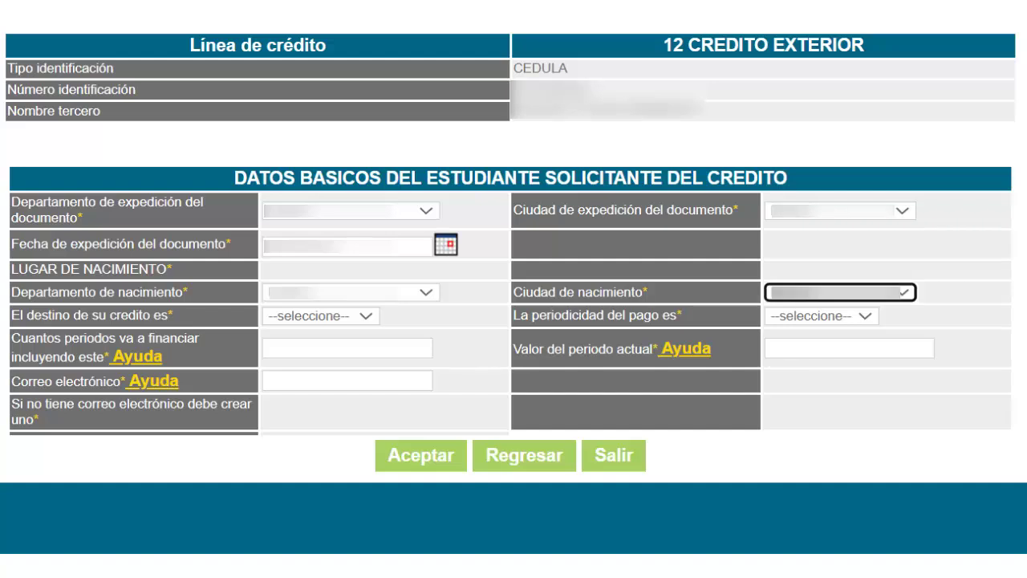
Choose Sostenimiento as the credit's purpose
{"action": "key", "text": "Tab"}
{"action": "key", "text": "alt+Down"}
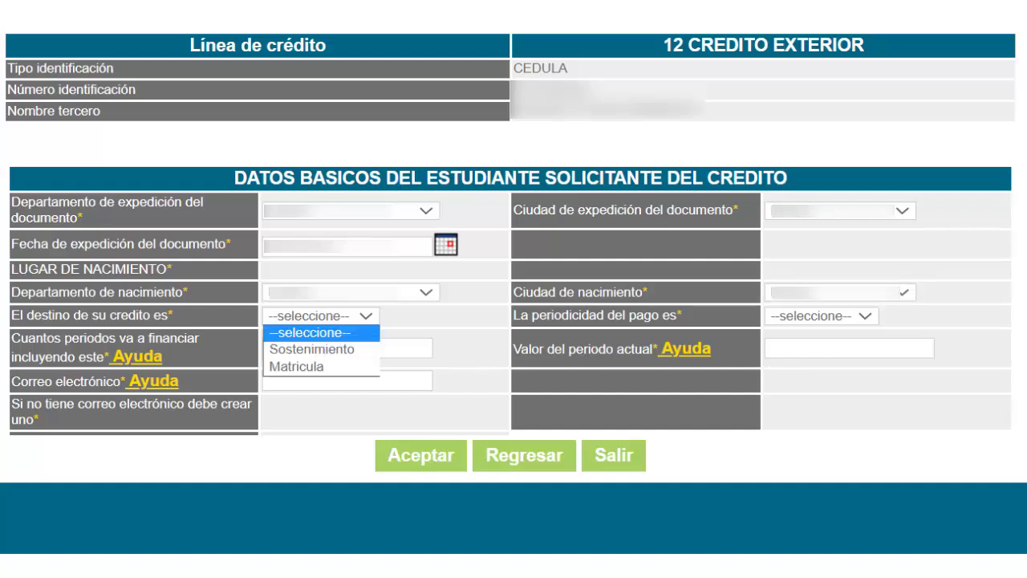
{"action": "key", "text": "Down"}
{"action": "key", "text": "Down"}
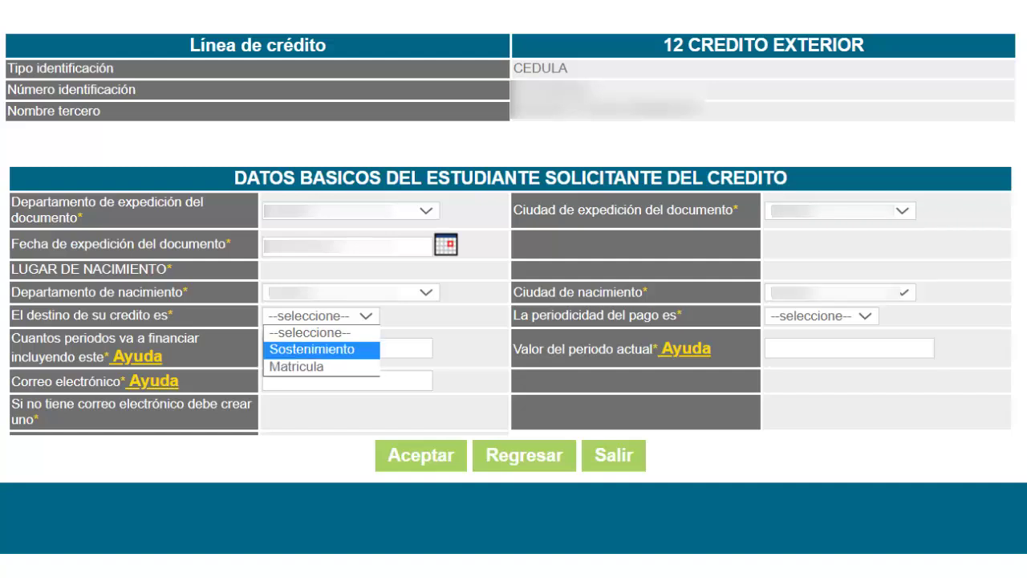
{"action": "key", "text": "Up"}
{"action": "key", "text": "Return"}
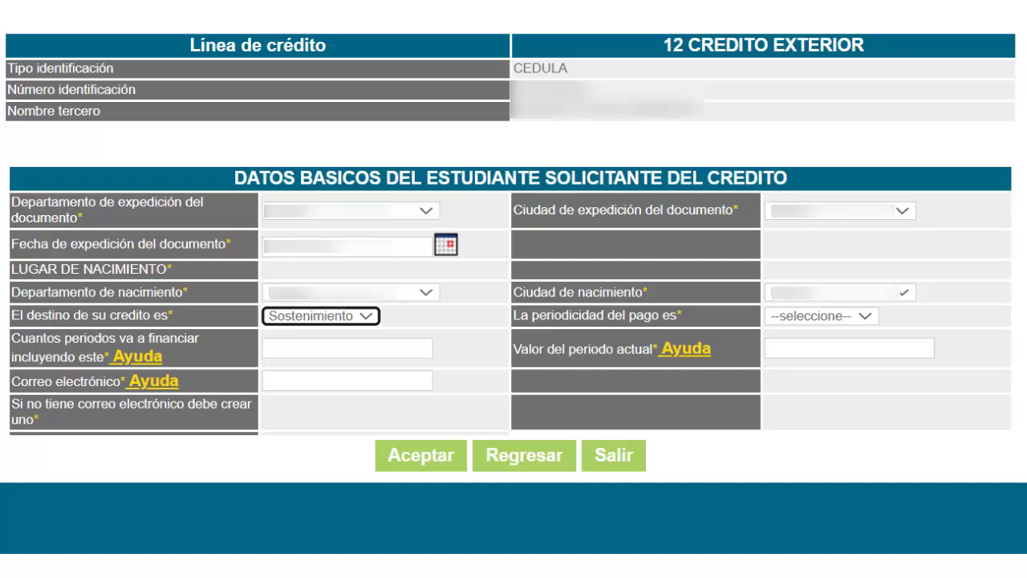
Set the payment periodicity to Anual
{"action": "key", "text": "Tab"}
{"action": "key", "text": "alt+Down"}
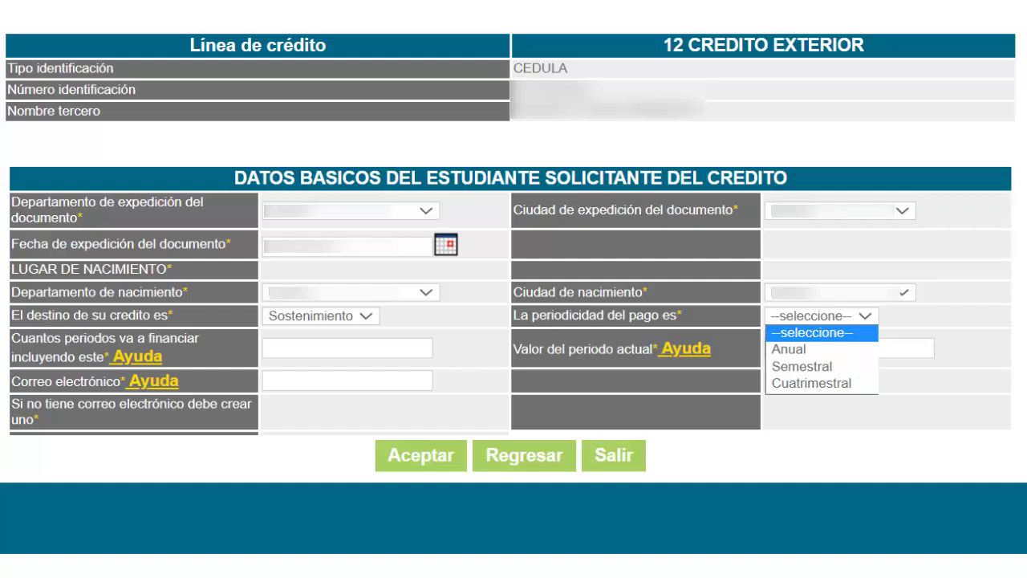
{"action": "key", "text": "Down"}
{"action": "key", "text": "Down"}
{"action": "key", "text": "Down"}
{"action": "key", "text": "Up"}
{"action": "key", "text": "Up"}
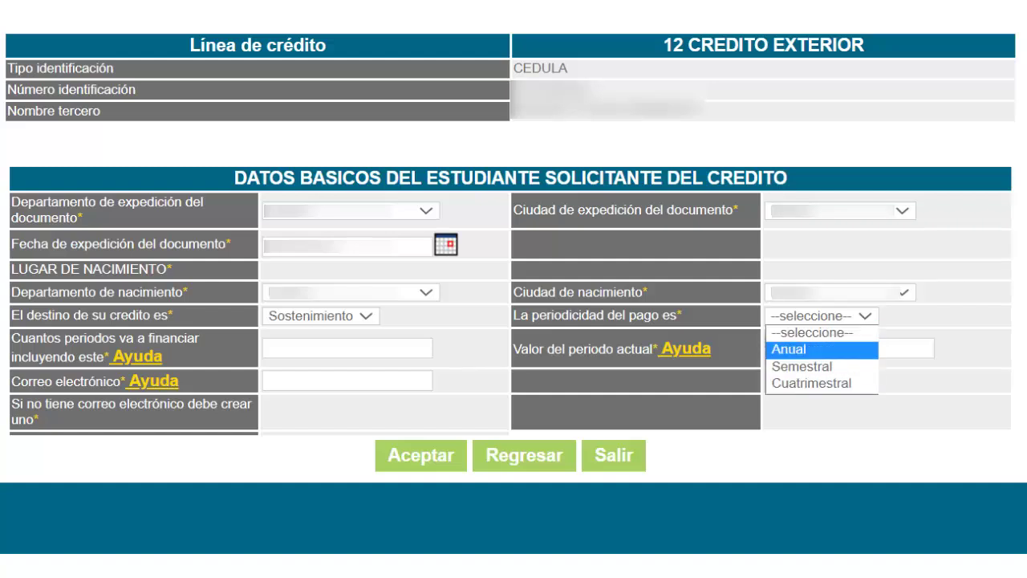
{"action": "key", "text": "Up"}
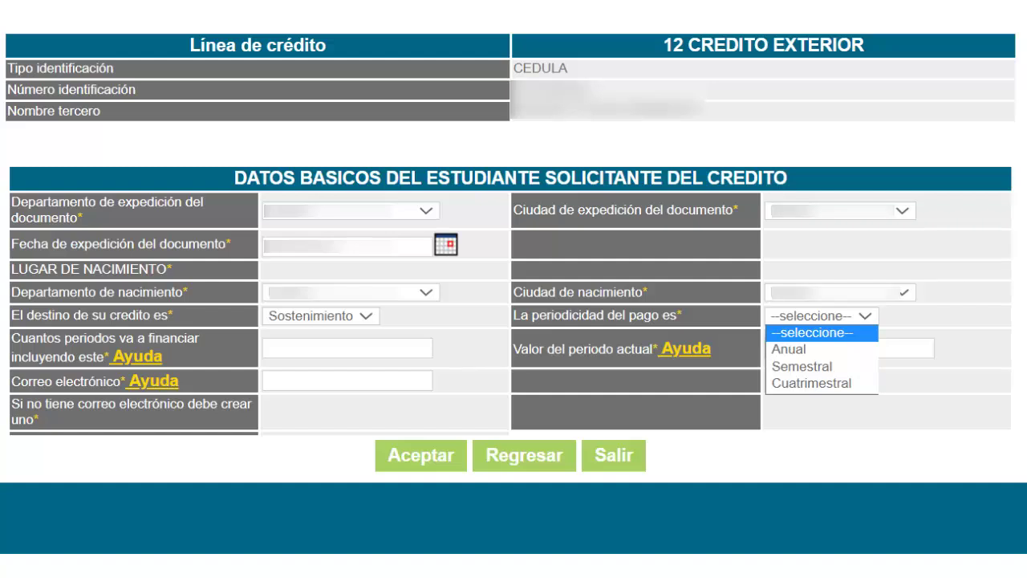
{"action": "key", "text": "Down"}
{"action": "key", "text": "Down"}
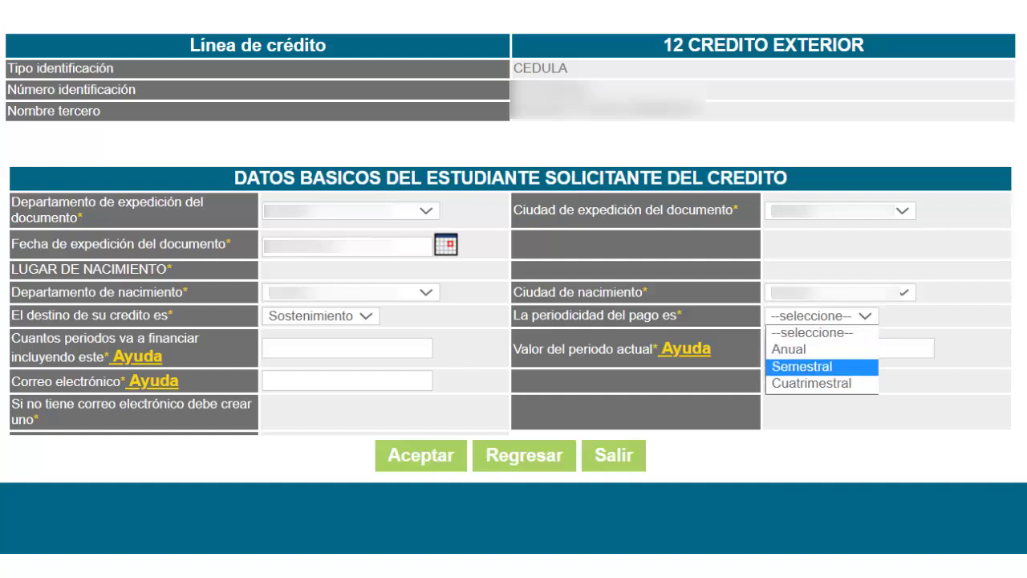
{"action": "key", "text": "Up"}
{"action": "key", "text": "Return"}
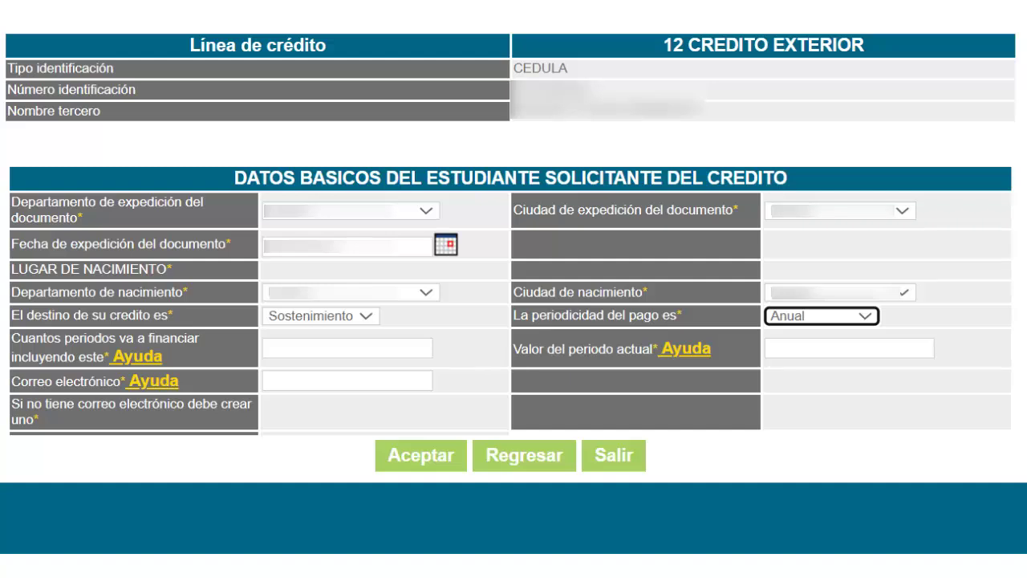
Enter 1 period to finance, a current period value of 40000000, and the student's e-mail
{"action": "left_click", "coordinate": [347, 348]}
{"action": "type", "text": "1"}
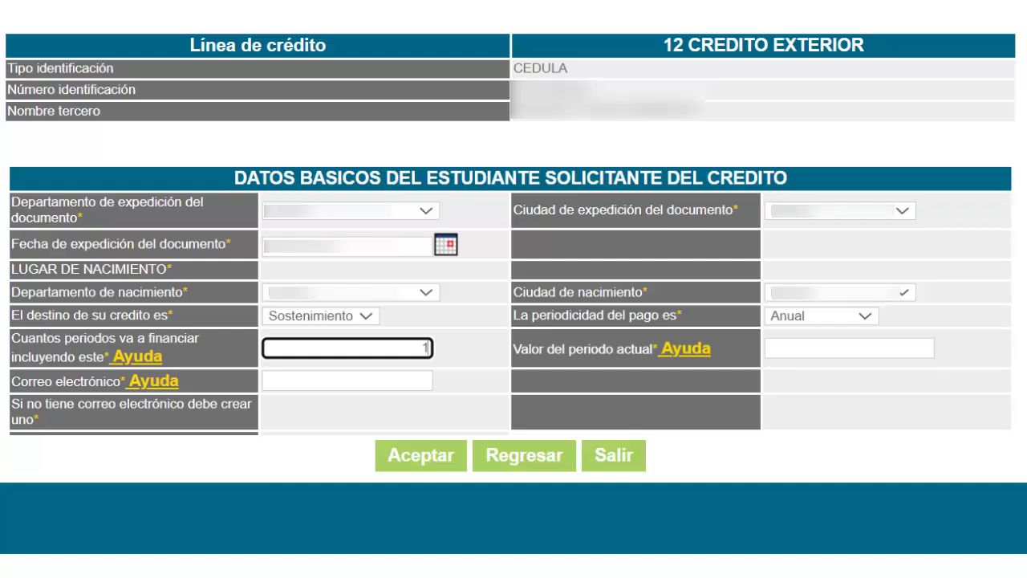
{"action": "key", "text": "Tab"}
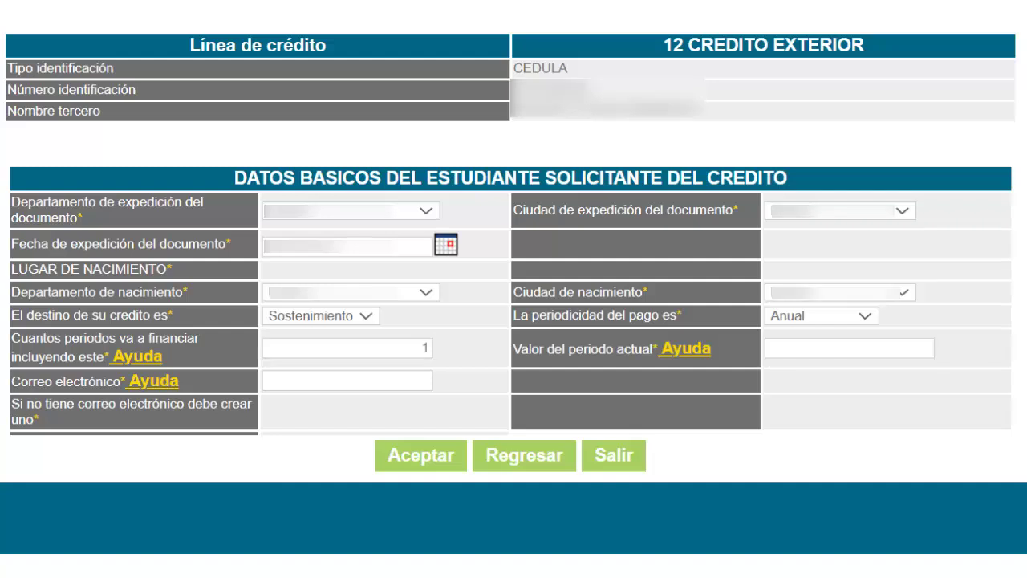
{"action": "left_click", "coordinate": [849, 348]}
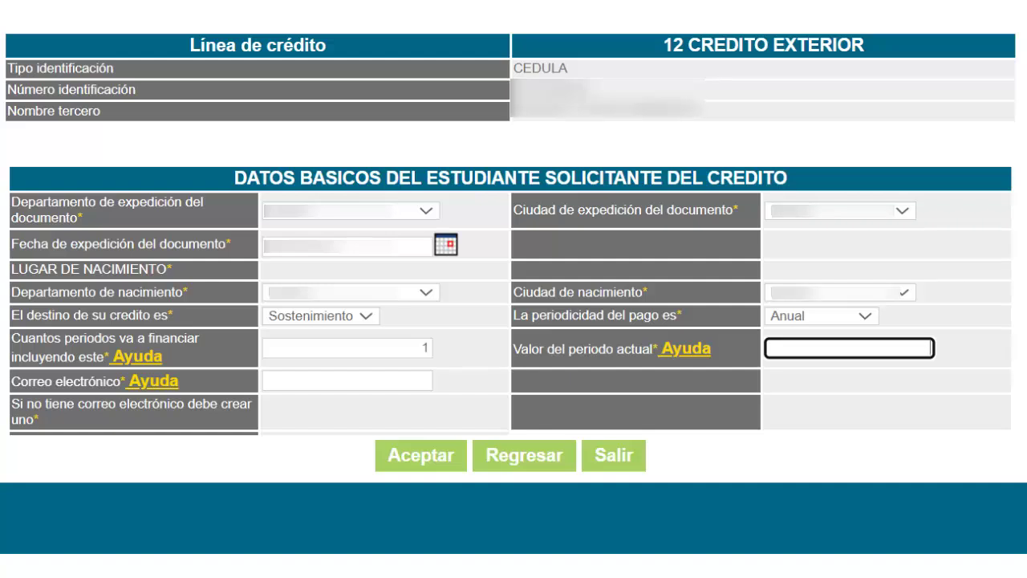
{"action": "type", "text": "40000000"}
{"action": "key", "text": "Tab"}
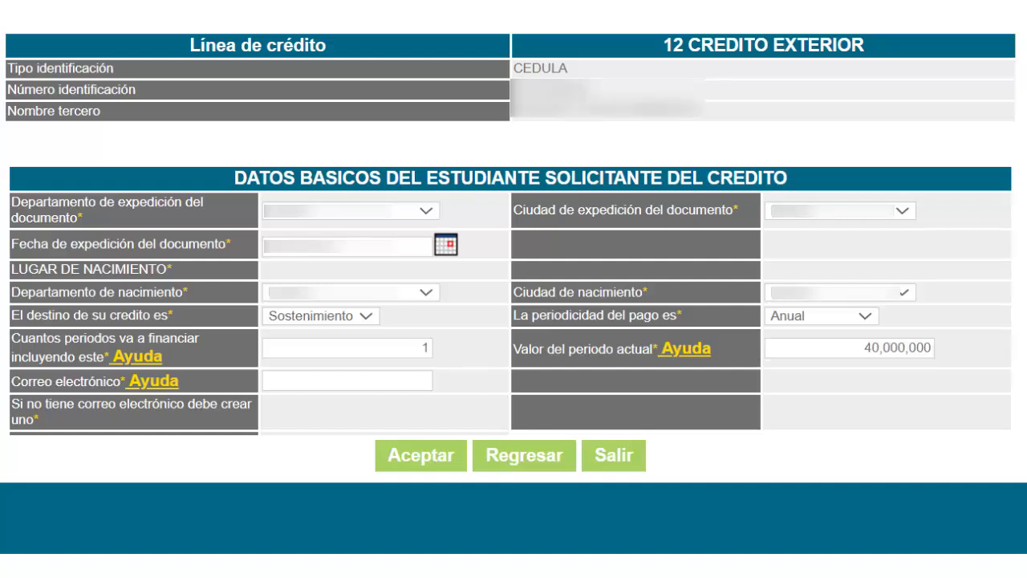
{"action": "left_click", "coordinate": [347, 381]}
{"action": "key", "text": "ctrl+v"}
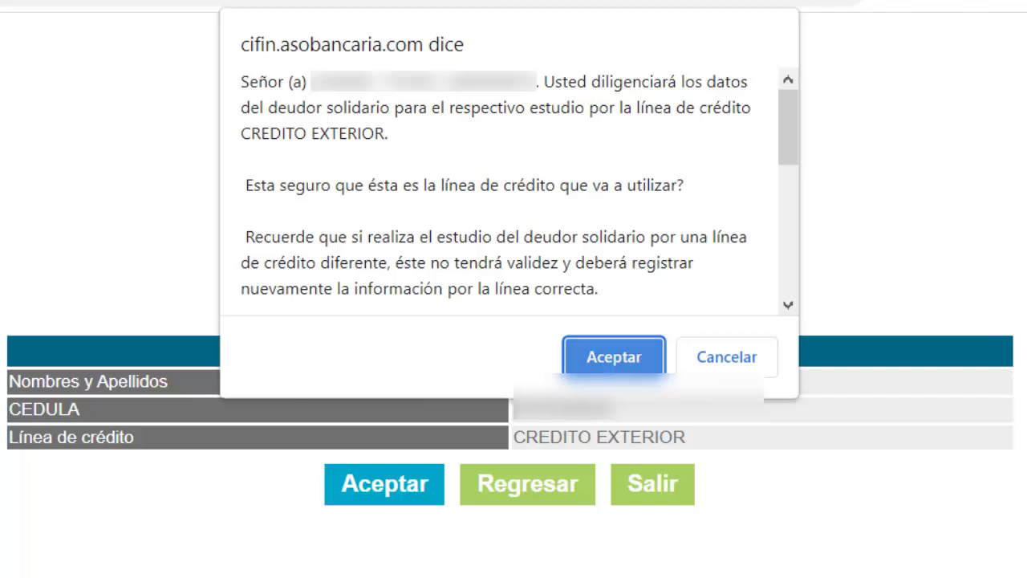
Accept the CREDITO EXTERIOR confirmation and continue past the data summary
{"action": "key", "text": "Return"}
{"action": "key", "text": "Return"}
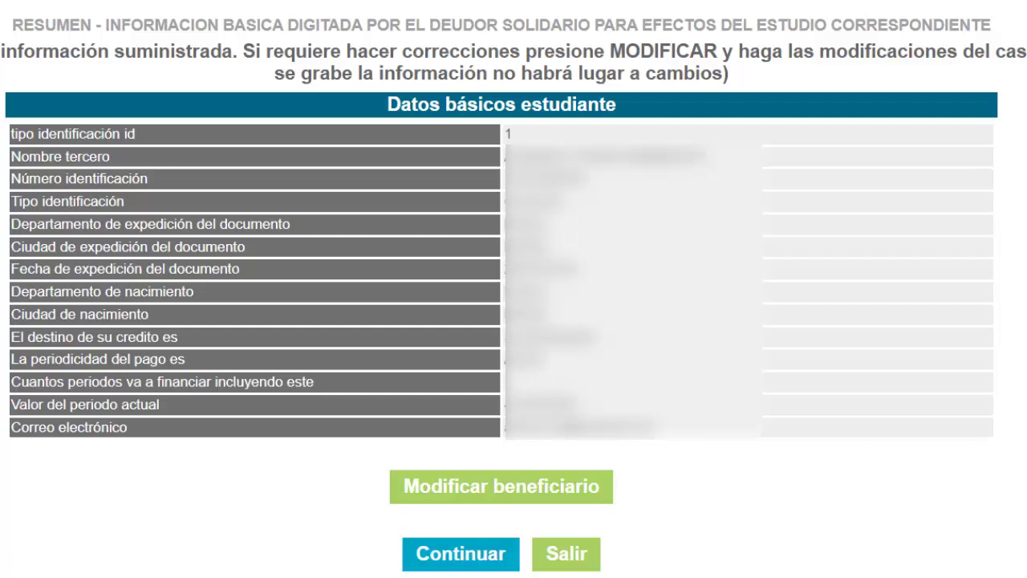
{"action": "left_click", "coordinate": [460, 554]}
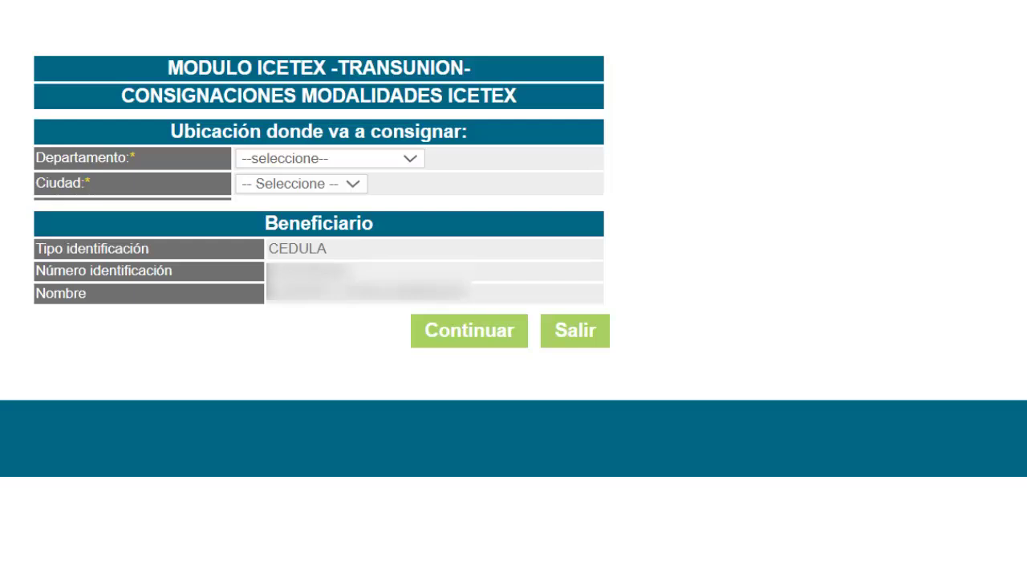
Choose the payment department and city, continue, and dismiss the printing reminder
{"action": "left_click", "coordinate": [329, 158]}
{"action": "left_click", "coordinate": [284, 356]}
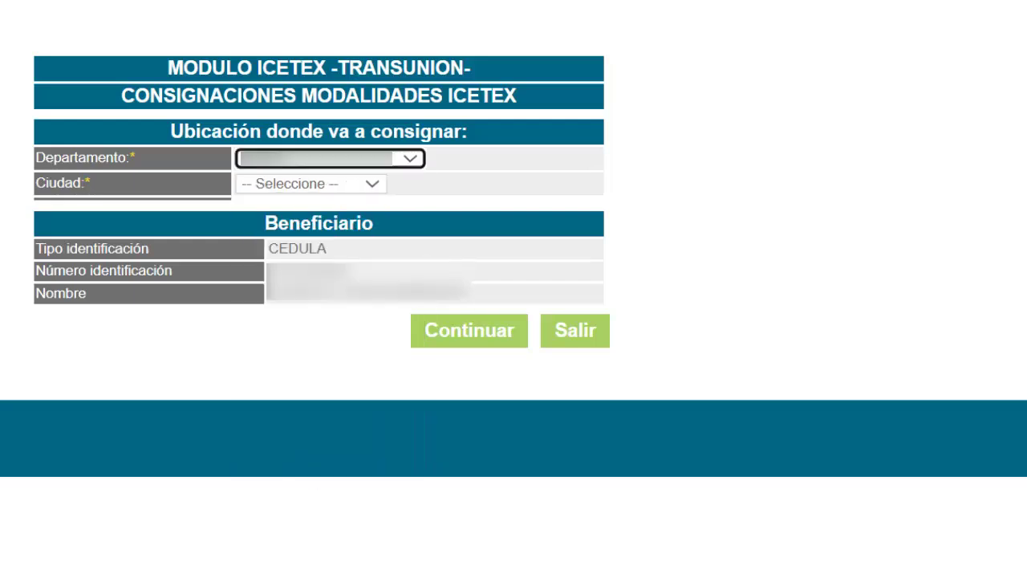
{"action": "left_click", "coordinate": [311, 184]}
{"action": "key", "text": "Tab"}
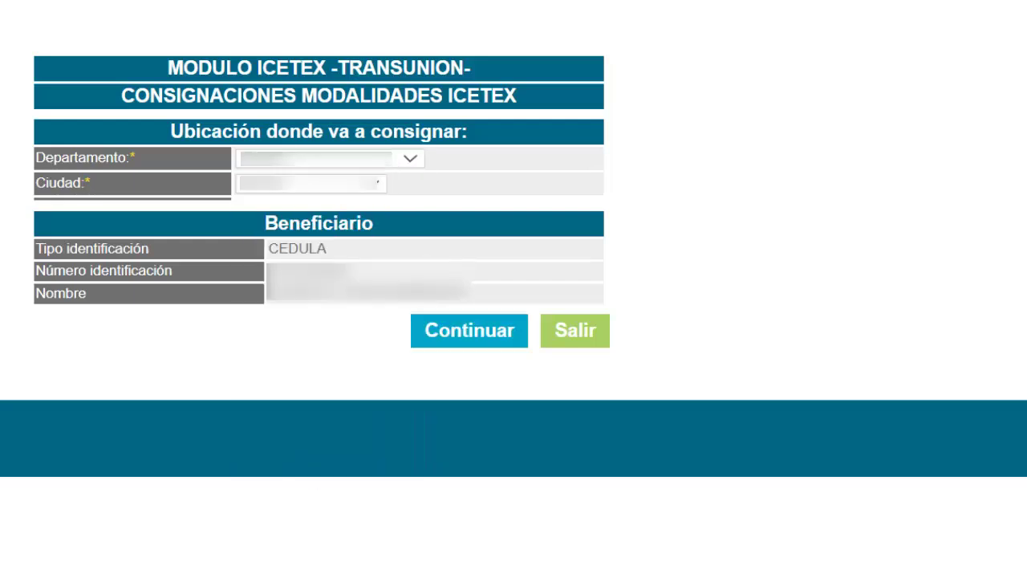
{"action": "key", "text": "Return"}
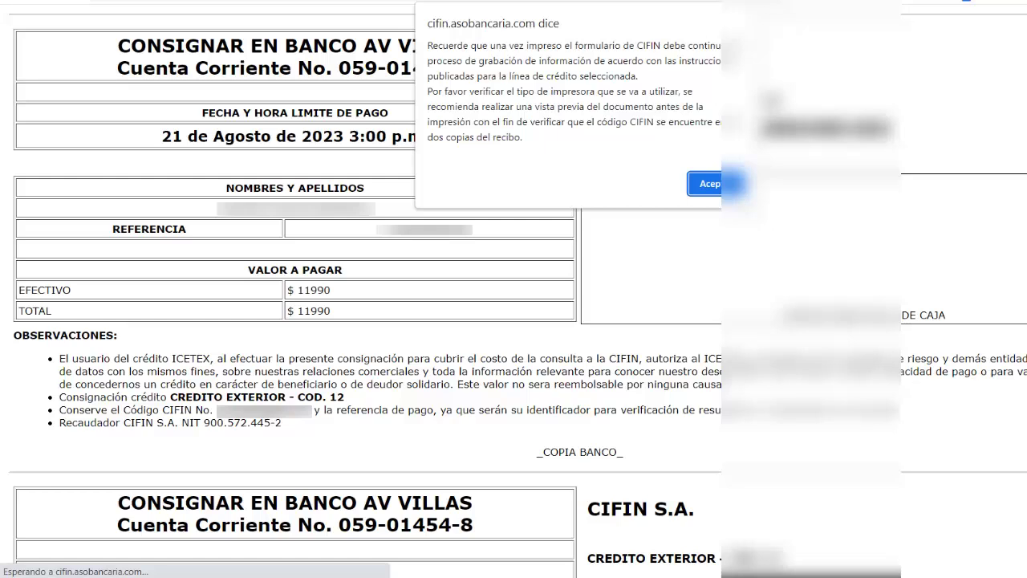
{"action": "left_click", "coordinate": [712, 184]}
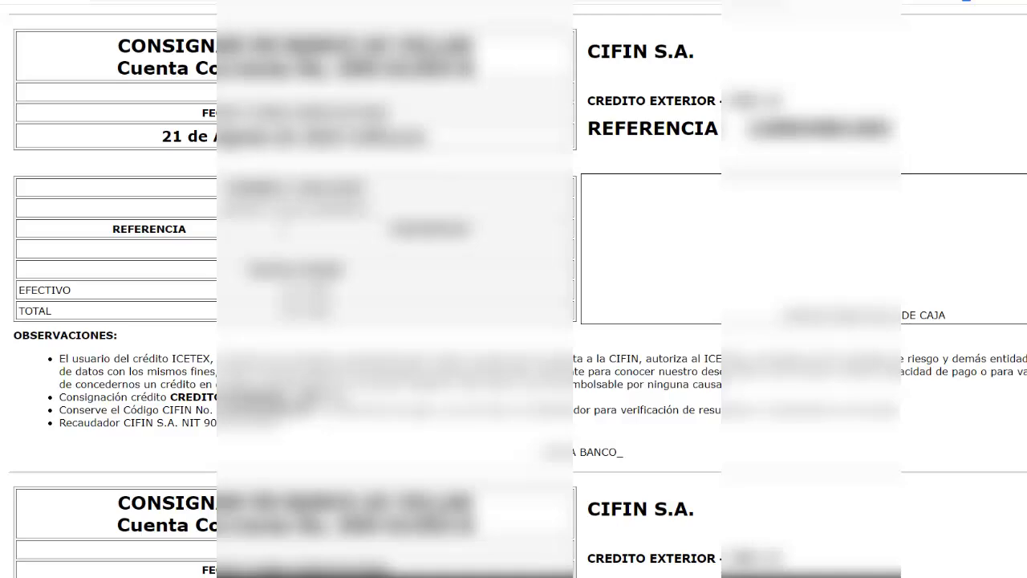
Save the bank payment receipt as a PDF with Guardar como PDF
{"action": "scroll", "coordinate": [514, 321], "scroll_direction": "down", "scroll_amount": 2}
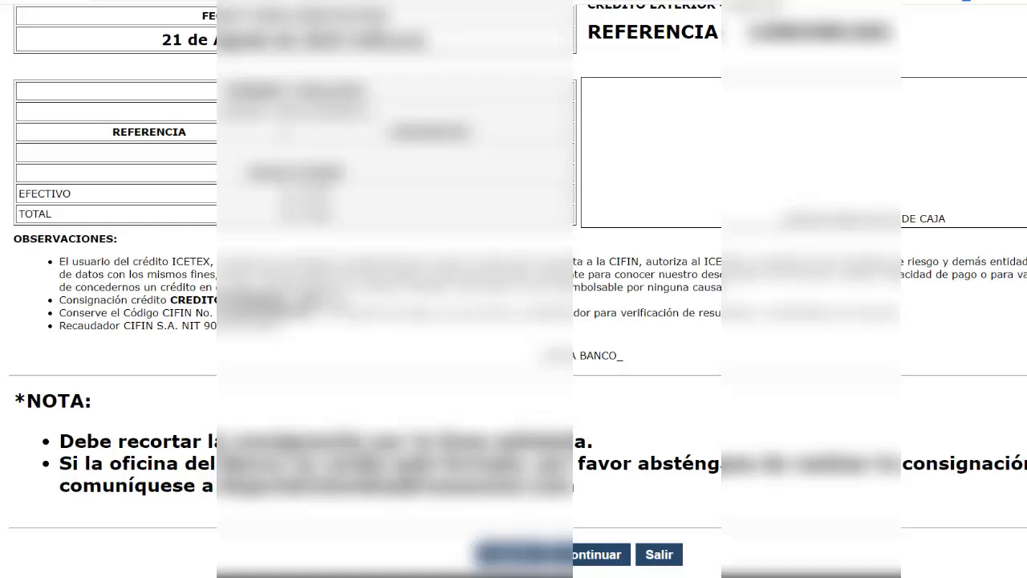
{"action": "key", "text": "ctrl+p"}
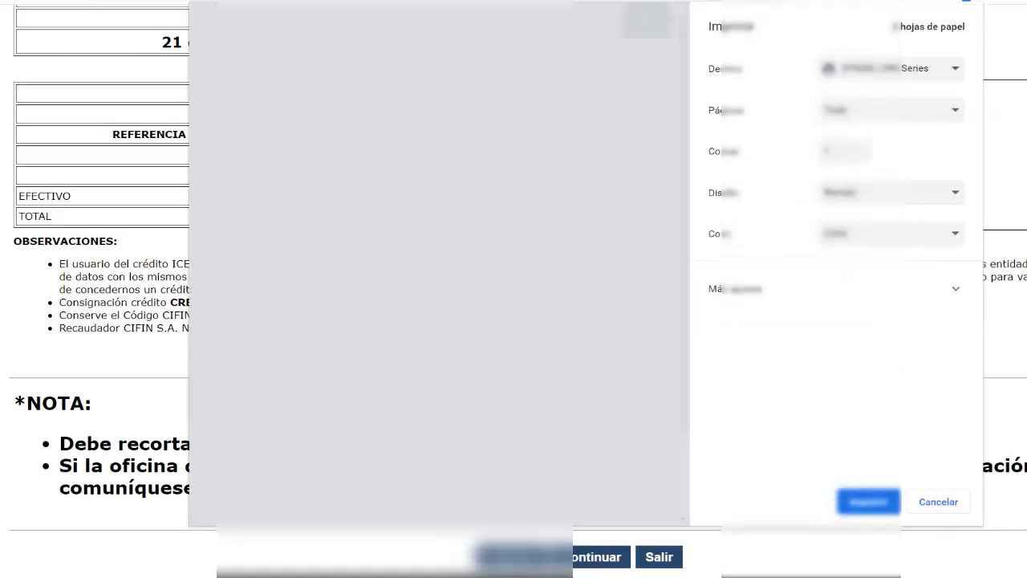
{"action": "left_click", "coordinate": [891, 68]}
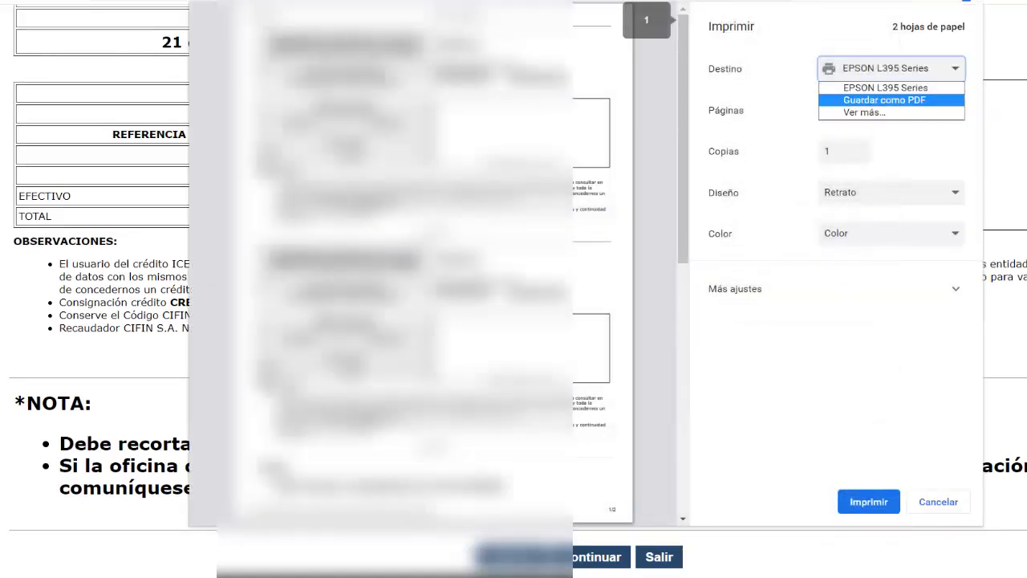
{"action": "left_click", "coordinate": [885, 99]}
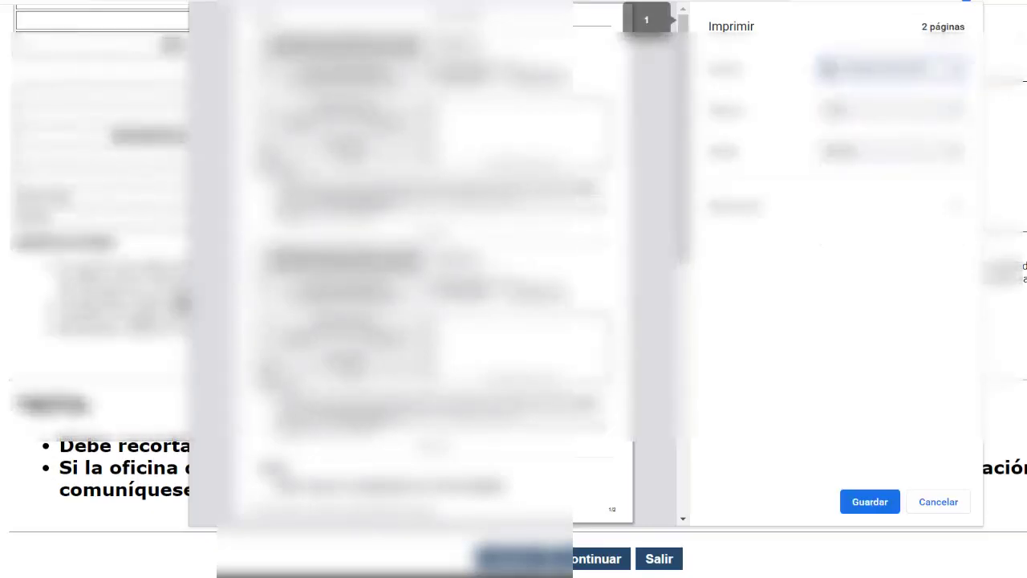
{"action": "key", "text": "Escape"}
{"action": "key", "text": "Home"}
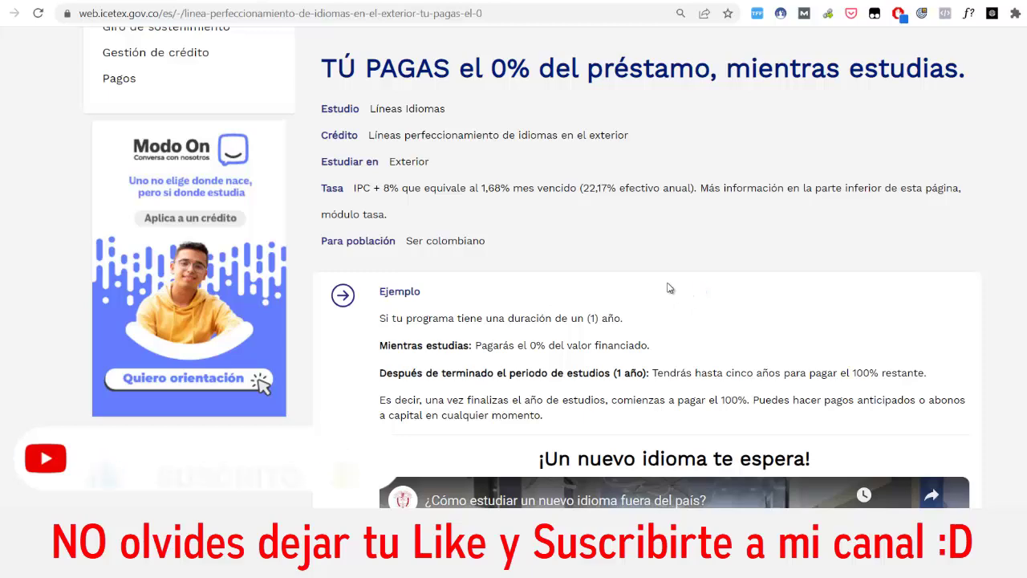
Go to 'Solicitar tu crédito' and open the CONSULTA DE RESULTADOS lookup
{"action": "scroll", "coordinate": [388, 266], "scroll_direction": "down", "scroll_amount": 3}
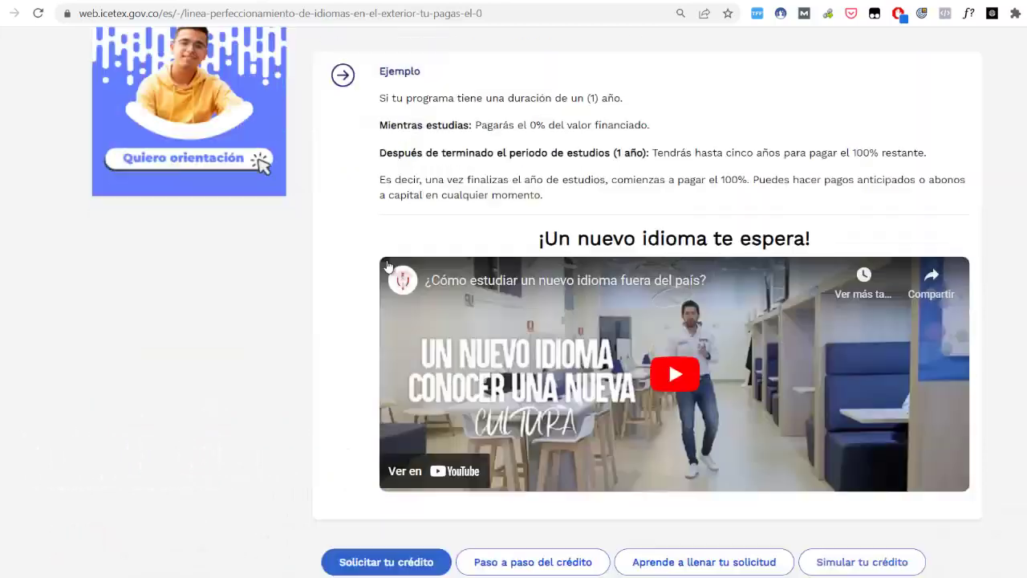
{"action": "scroll", "coordinate": [385, 266], "scroll_direction": "down", "scroll_amount": 2}
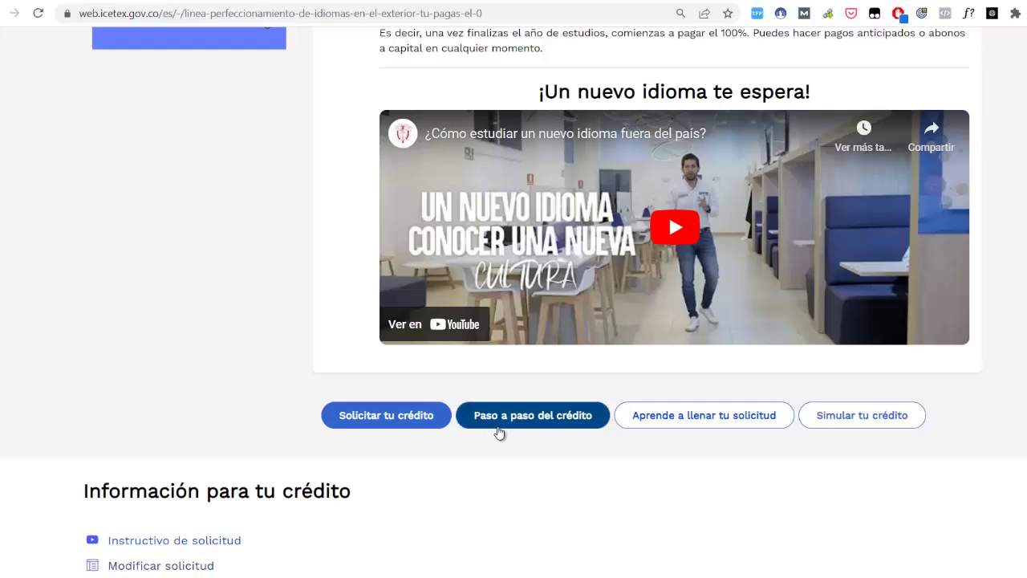
{"action": "left_click", "coordinate": [401, 421]}
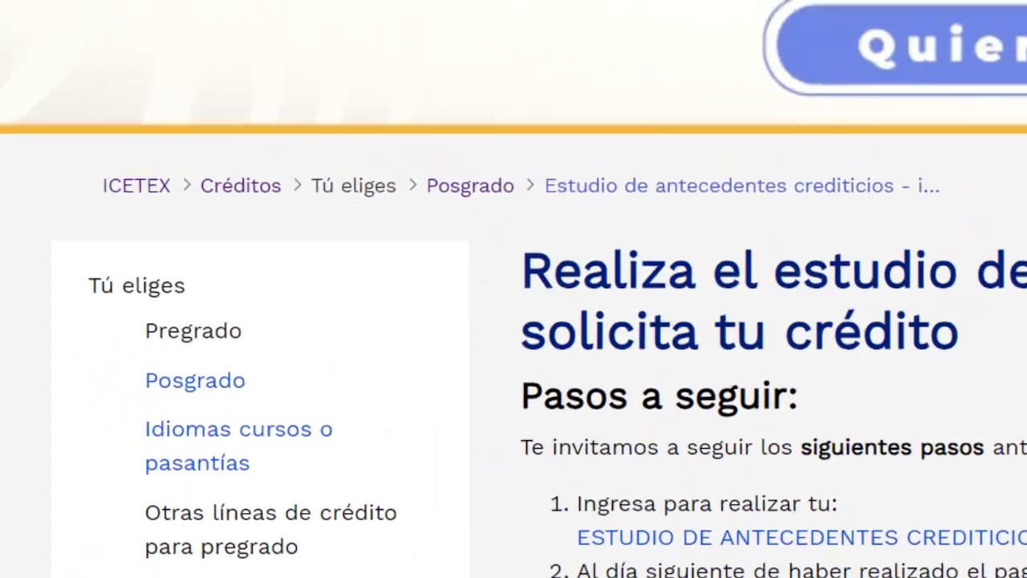
{"action": "left_click", "coordinate": [722, 537]}
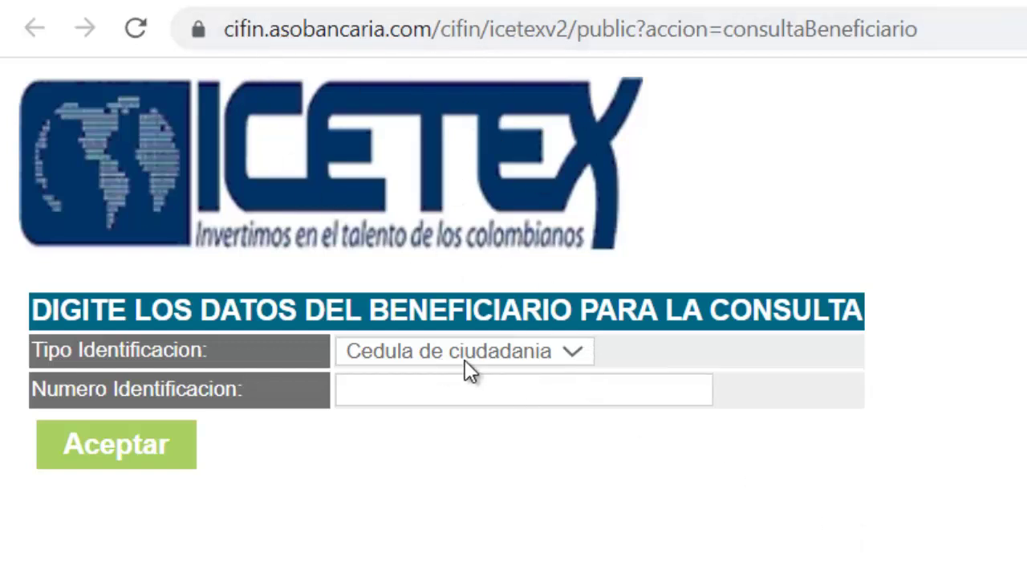
Look up the beneficiary's result using the saved ID number, getting PENDIENTE
{"action": "left_click", "coordinate": [496, 392]}
{"action": "left_click", "coordinate": [414, 445]}
{"action": "left_click", "coordinate": [150, 456]}
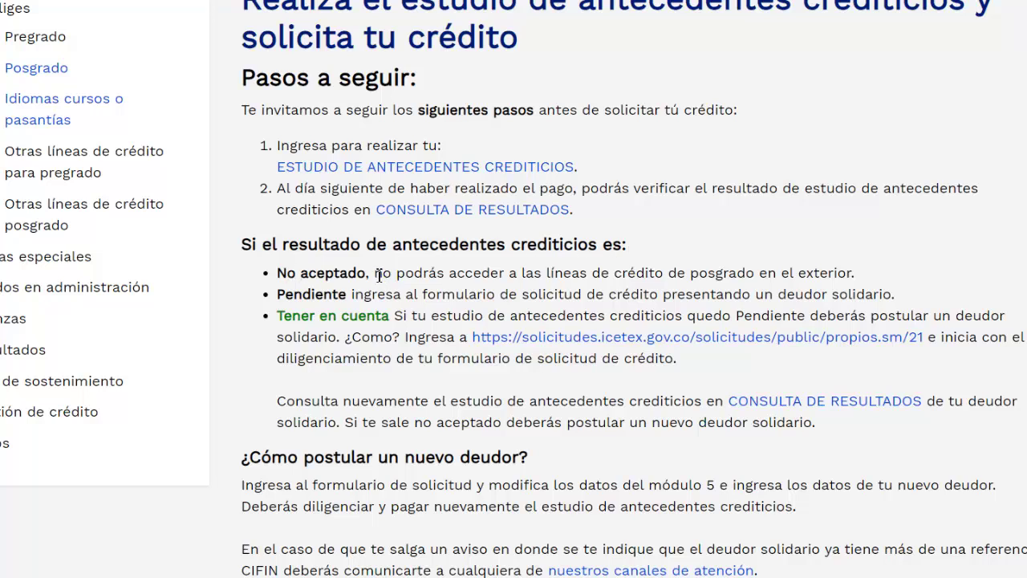
Highlight the No aceptado and Pendiente explanations on the steps page
{"action": "left_click_drag", "start_coordinate": [377, 276], "coordinate": [881, 285]}
{"action": "left_click_drag", "start_coordinate": [276, 275], "coordinate": [366, 274]}
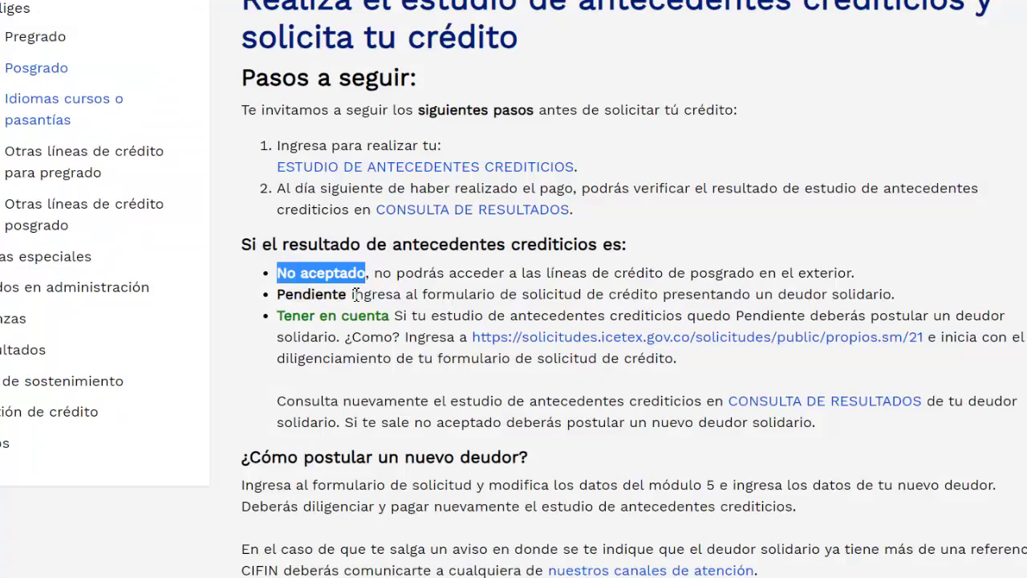
{"action": "left_click_drag", "start_coordinate": [355, 295], "coordinate": [899, 303]}
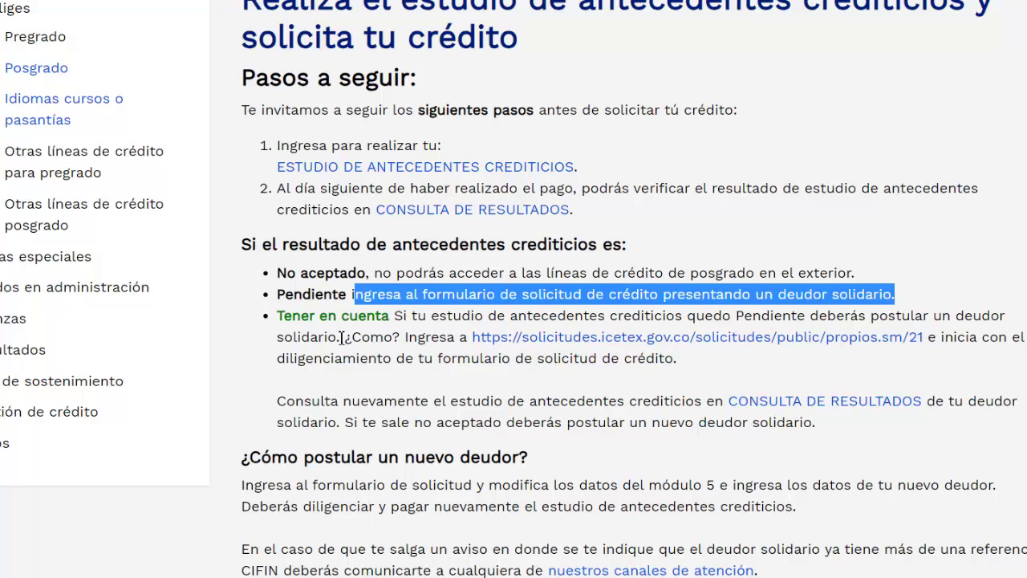
Fix the 'solicitu-des' address typo and open the solicitudes.icetex.gov.co application link
{"action": "left_click", "coordinate": [395, 343]}
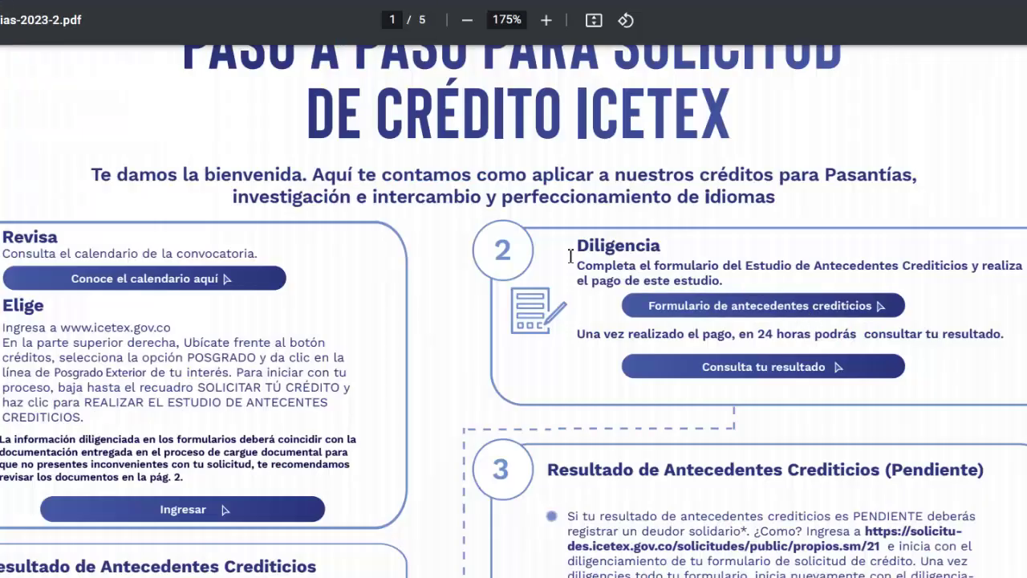
{"action": "scroll", "coordinate": [926, 316], "scroll_direction": "down", "scroll_amount": 3}
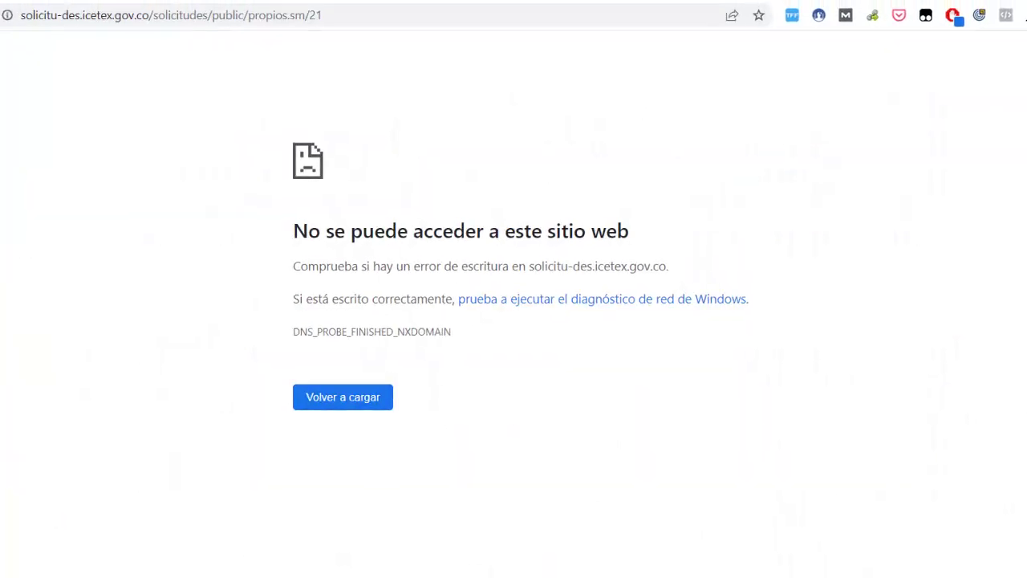
{"action": "left_click", "coordinate": [65, 16]}
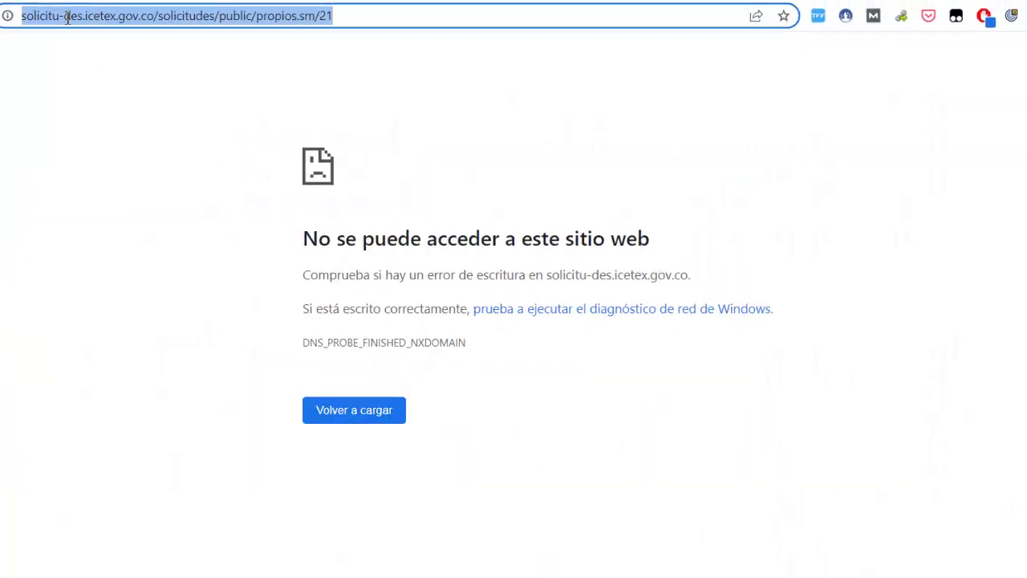
{"action": "left_click", "coordinate": [68, 16]}
{"action": "key", "text": "BackSpace"}
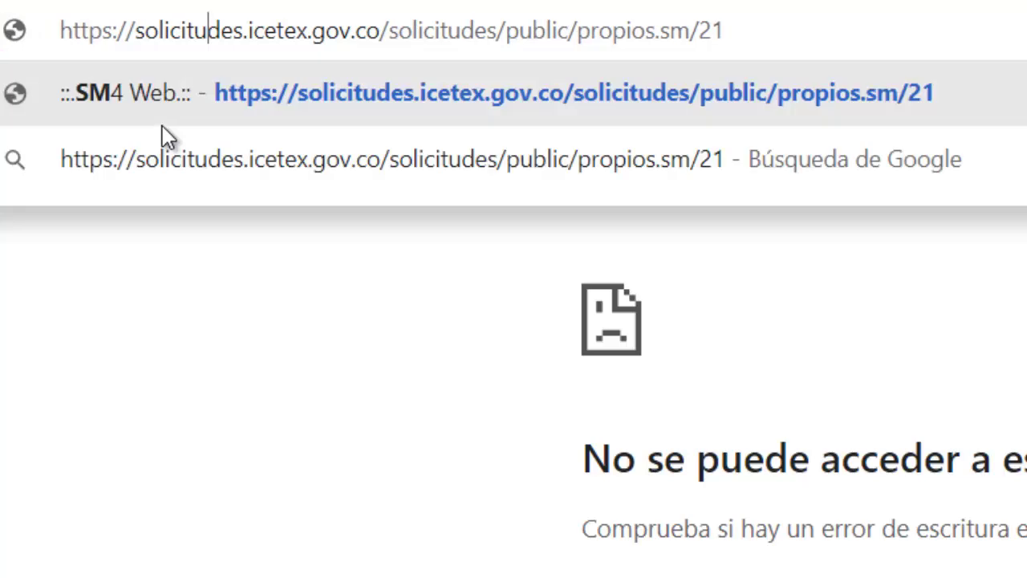
{"action": "key", "text": "Return"}
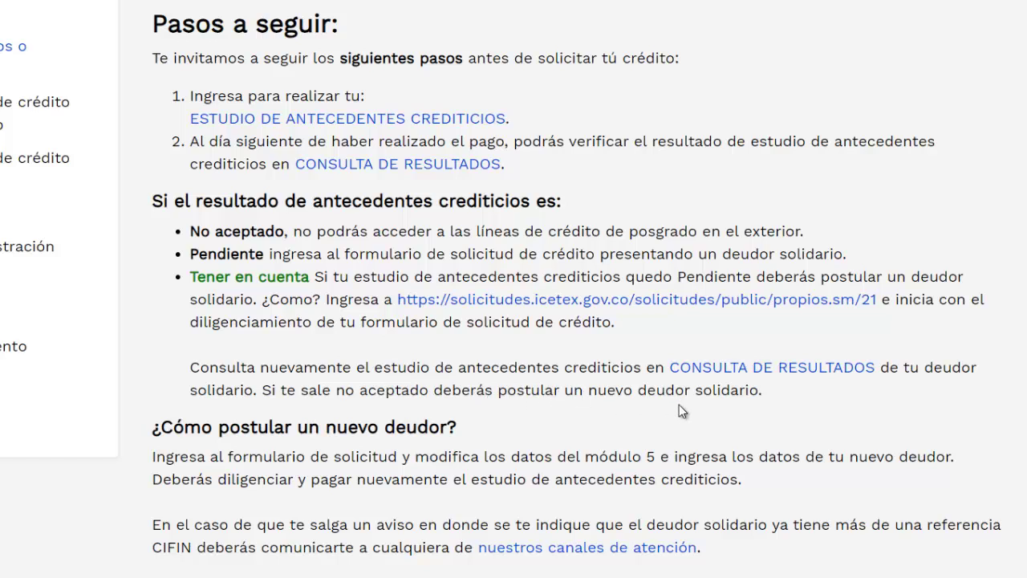
{"action": "left_click", "coordinate": [598, 308]}
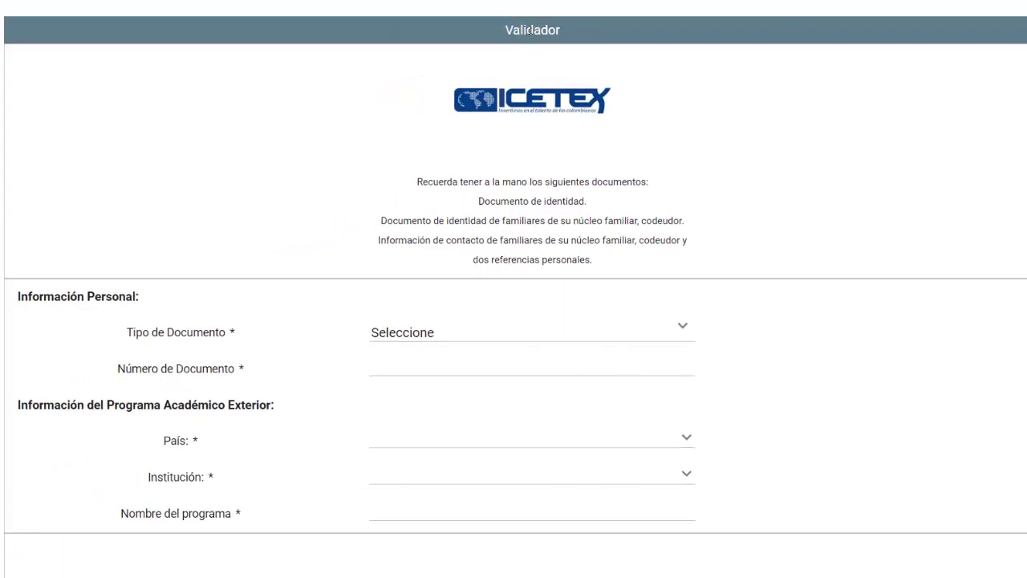
Enter Cédula de Ciudadanía, the ID number, and Australia as the country
{"action": "left_click", "coordinate": [421, 335]}
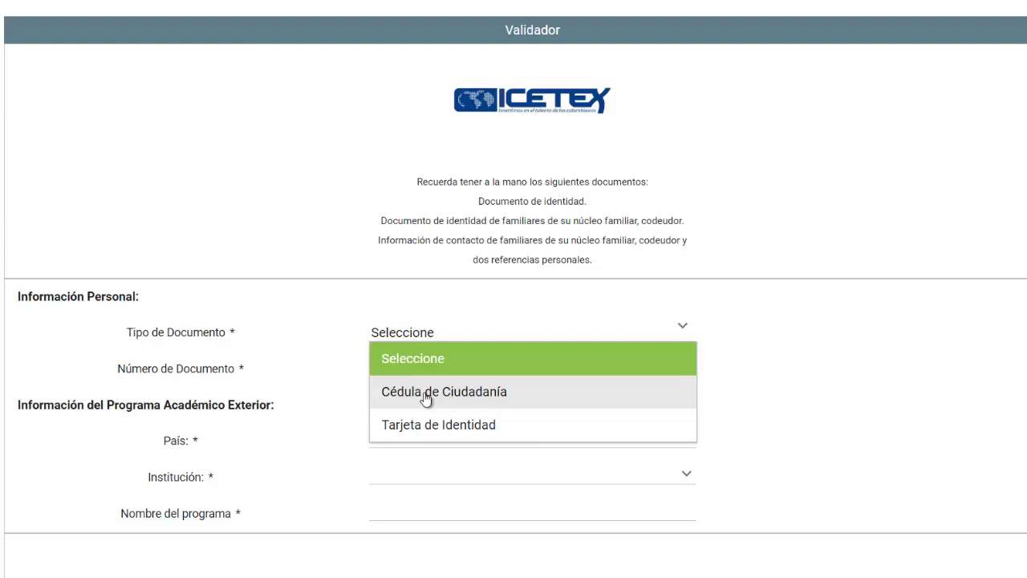
{"action": "left_click", "coordinate": [426, 393]}
{"action": "left_click", "coordinate": [428, 369]}
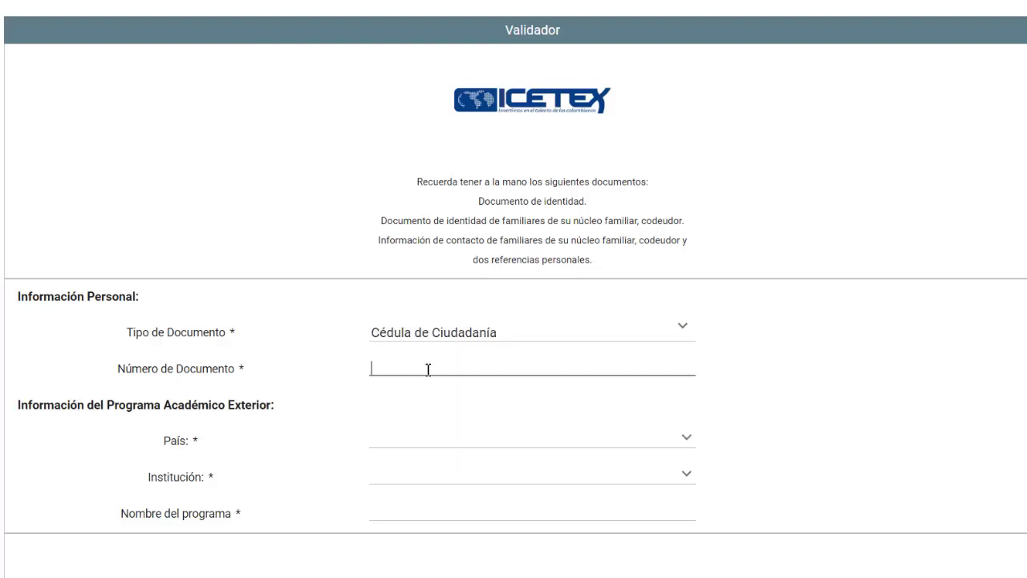
{"action": "type", "text": "1234567890"}
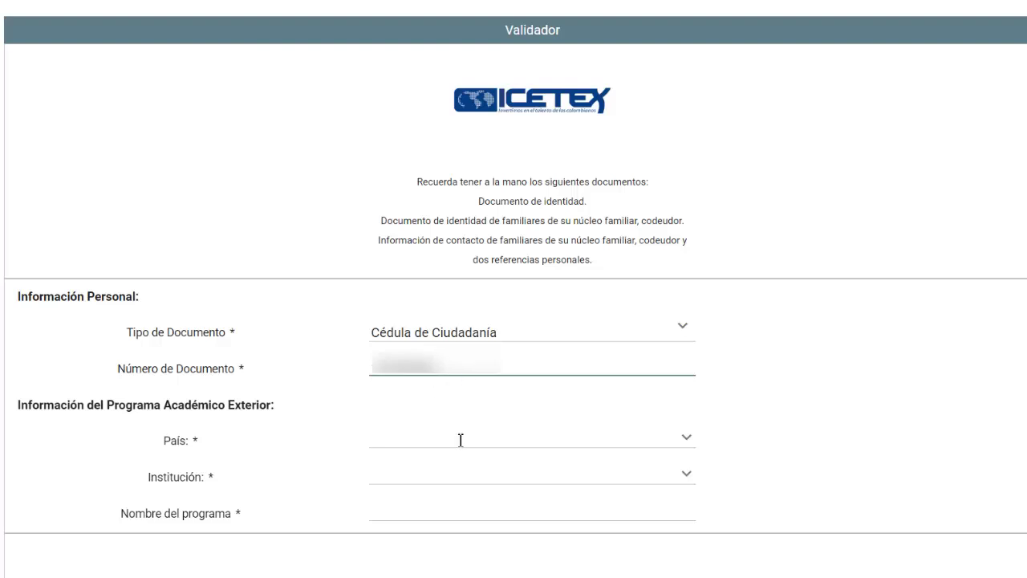
{"action": "scroll", "coordinate": [201, 434], "scroll_direction": "down", "scroll_amount": 2}
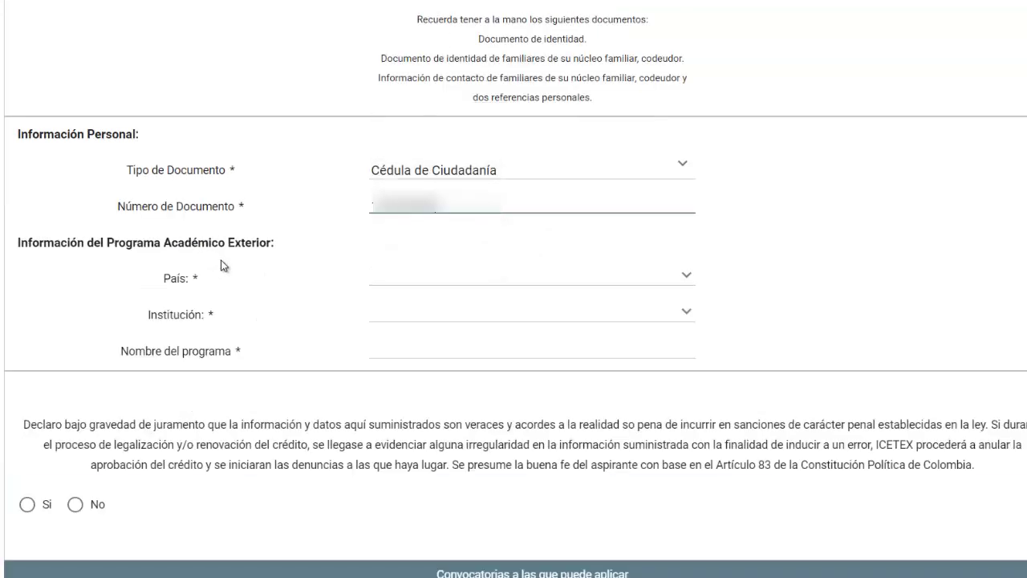
{"action": "left_click", "coordinate": [468, 276]}
{"action": "type", "text": "Australia"}
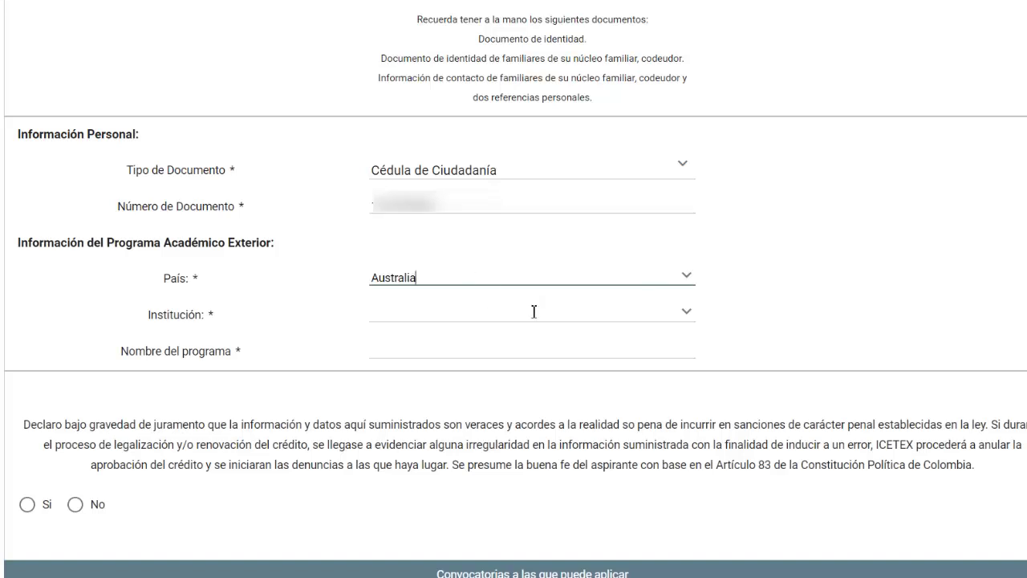
Choose OTRO institution and enter NATIONAL COLLEGE OF VOCATIONAL EDUCATION and Intensive General English
{"action": "left_click", "coordinate": [689, 317]}
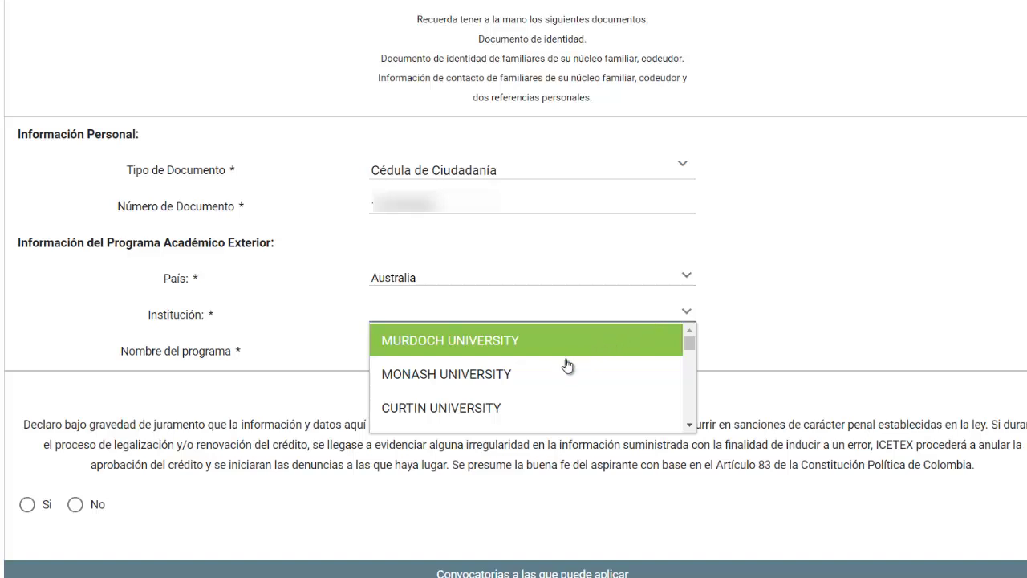
{"action": "scroll", "coordinate": [553, 353], "scroll_direction": "down", "scroll_amount": 4}
{"action": "scroll", "coordinate": [537, 352], "scroll_direction": "down", "scroll_amount": 10}
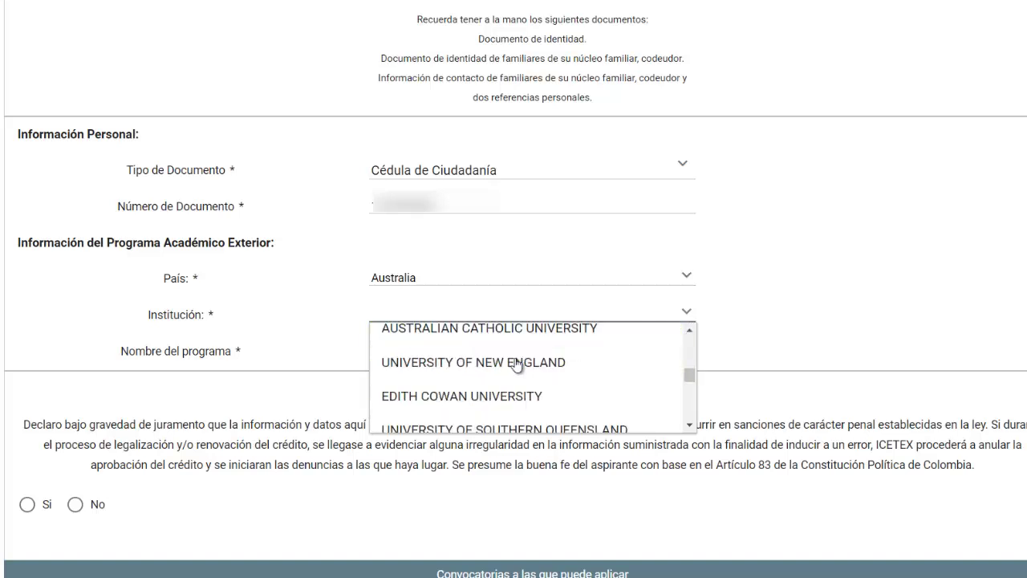
{"action": "scroll", "coordinate": [516, 394], "scroll_direction": "down", "scroll_amount": 3}
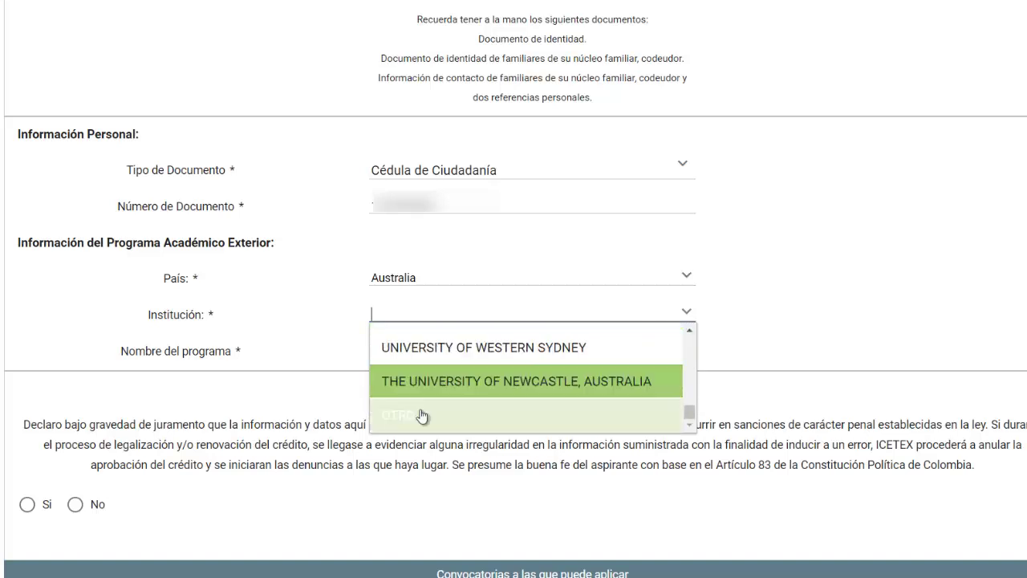
{"action": "left_click", "coordinate": [481, 415]}
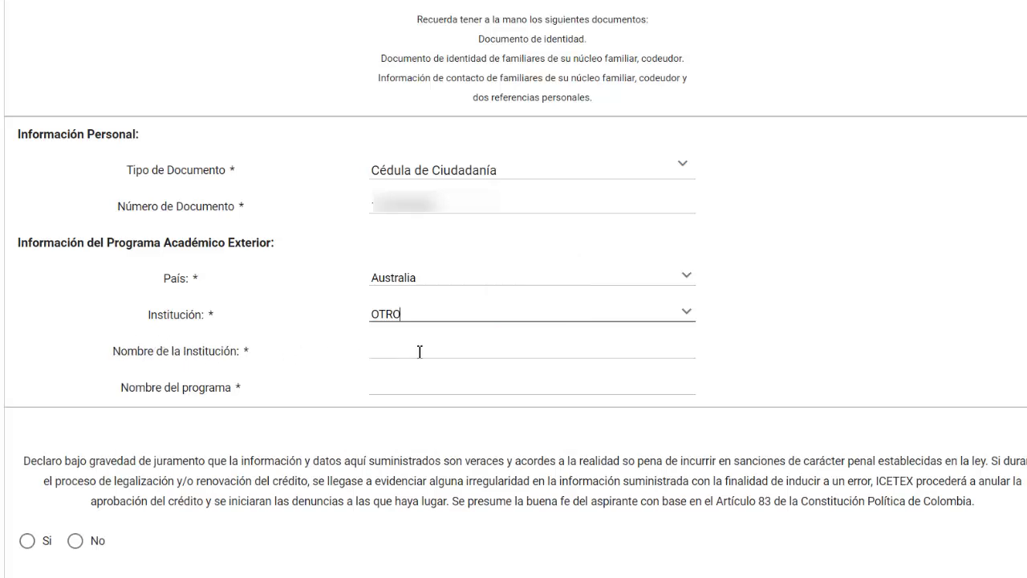
{"action": "left_click", "coordinate": [420, 352]}
{"action": "type", "text": "NATIONAL COLLEGE OF VOCATIONAL EDUCATION"}
{"action": "left_click", "coordinate": [511, 385]}
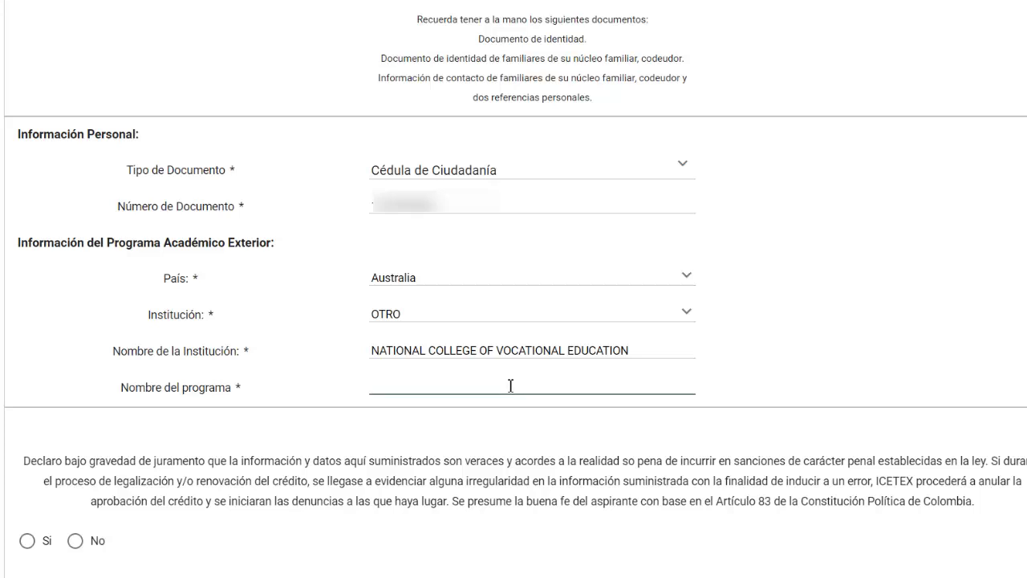
{"action": "type", "text": "Intensive General English"}
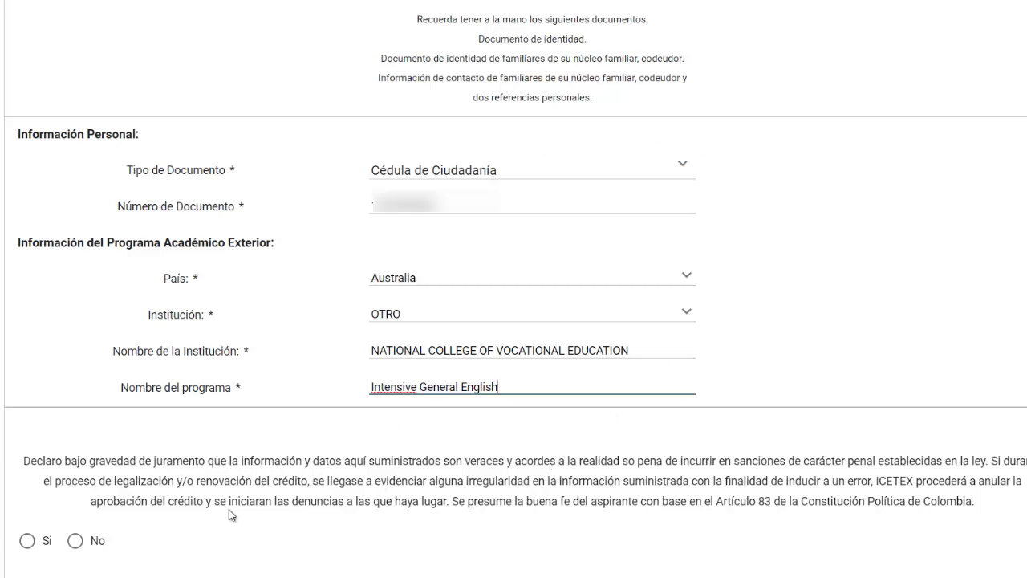
Answer Si to the sworn declaration and start registering for Perfeccionamiento de Idiomas en el Exterior
{"action": "left_click", "coordinate": [28, 541]}
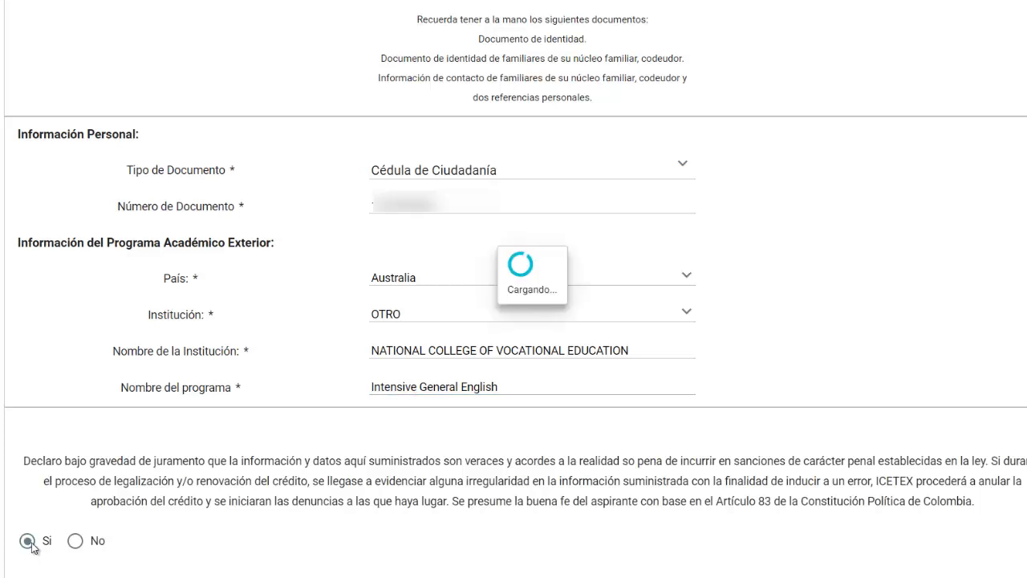
{"action": "scroll", "coordinate": [390, 442], "scroll_direction": "down", "scroll_amount": 3}
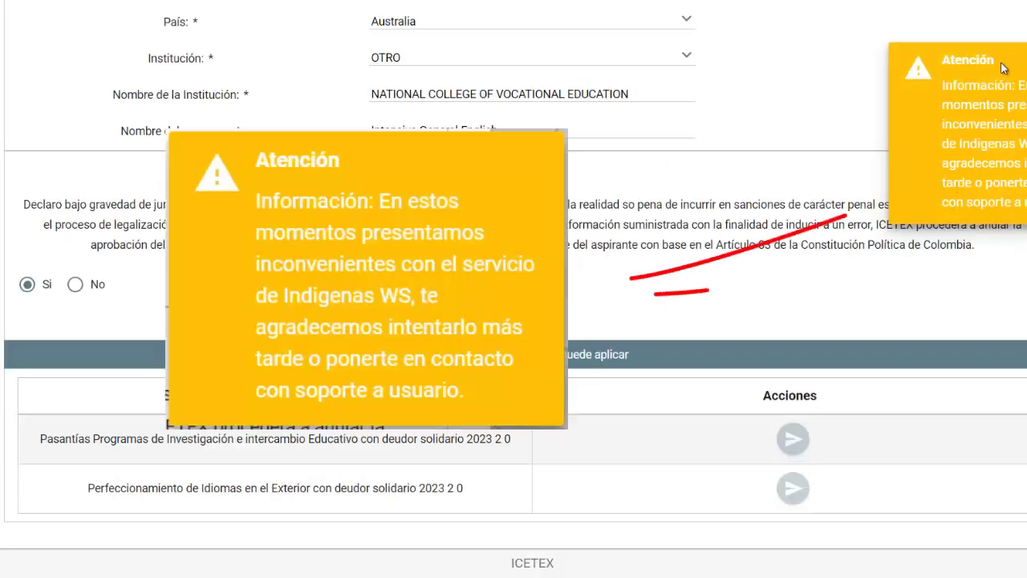
{"action": "left_click", "coordinate": [79, 288]}
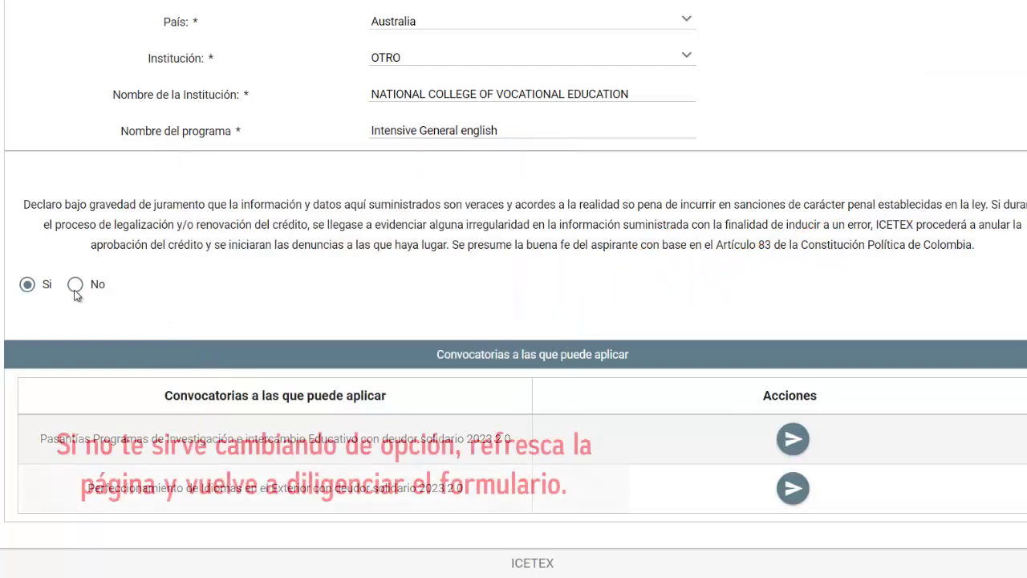
{"action": "left_click", "coordinate": [26, 287]}
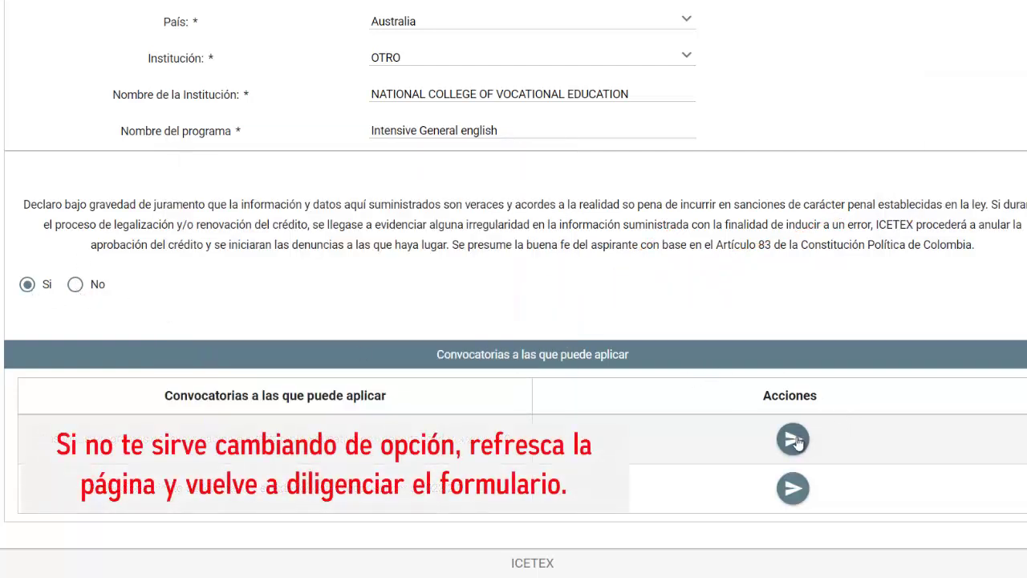
{"action": "left_click", "coordinate": [792, 488]}
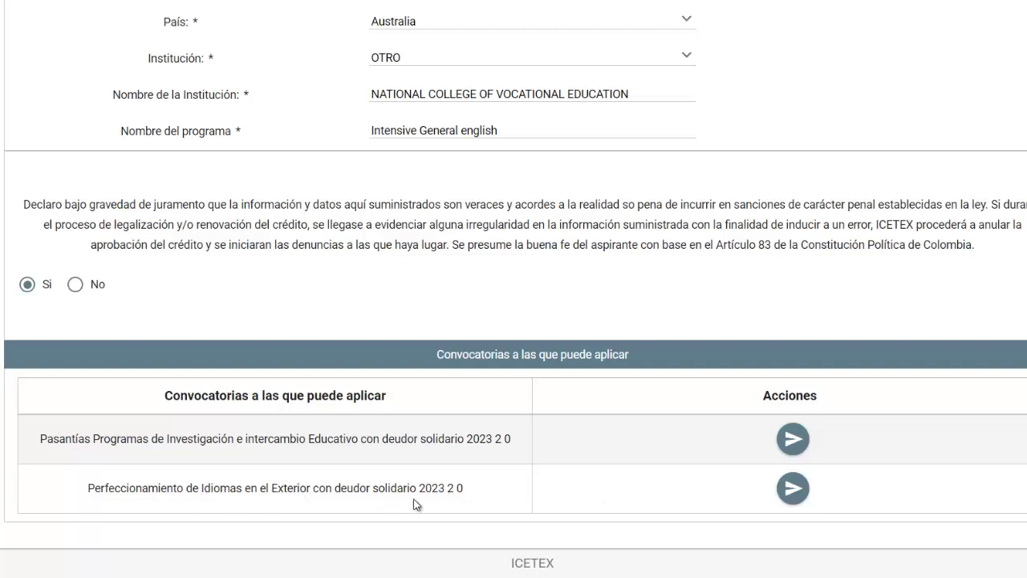
{"action": "left_click", "coordinate": [796, 491]}
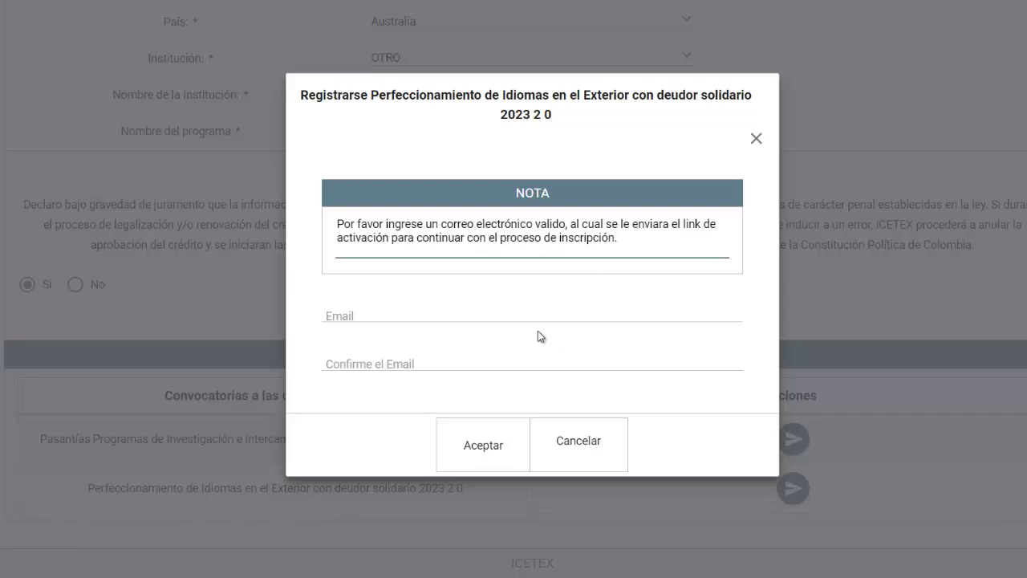
Enter and confirm the registration e-mail, then confirm the language-abroad application
{"action": "left_click", "coordinate": [453, 316]}
{"action": "key", "text": "ctrl+v"}
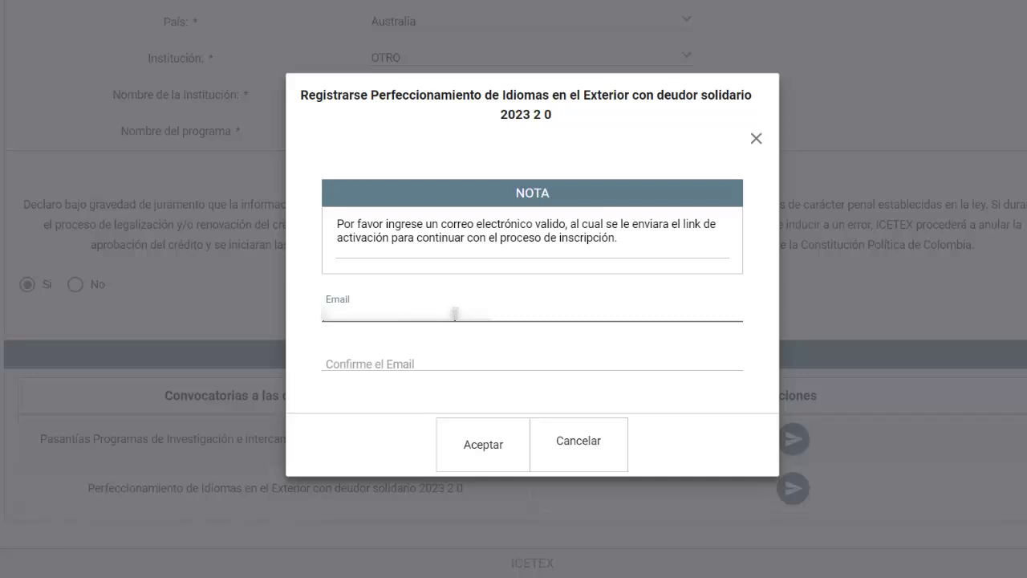
{"action": "key", "text": "Tab"}
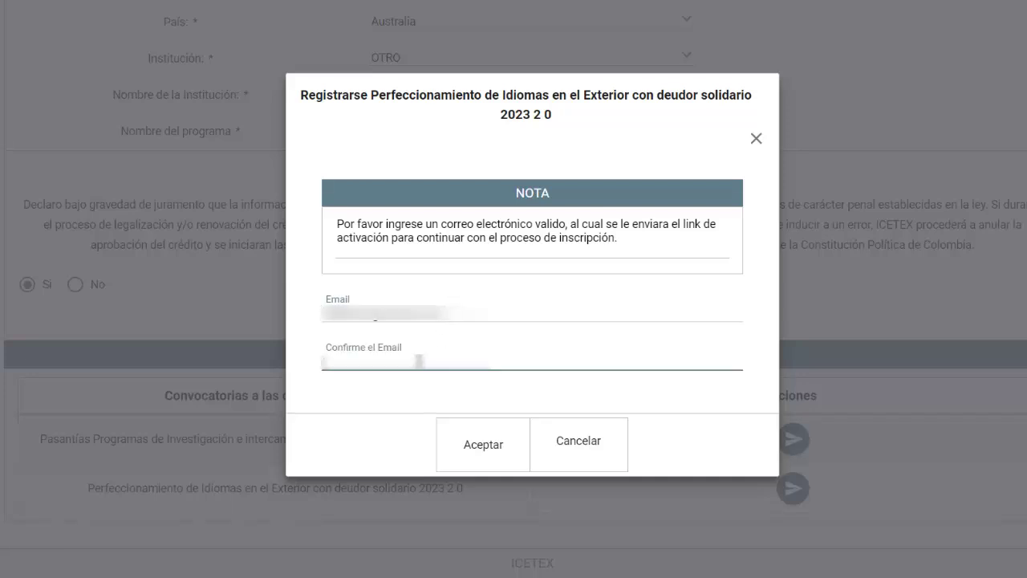
{"action": "key", "text": "ctrl+v"}
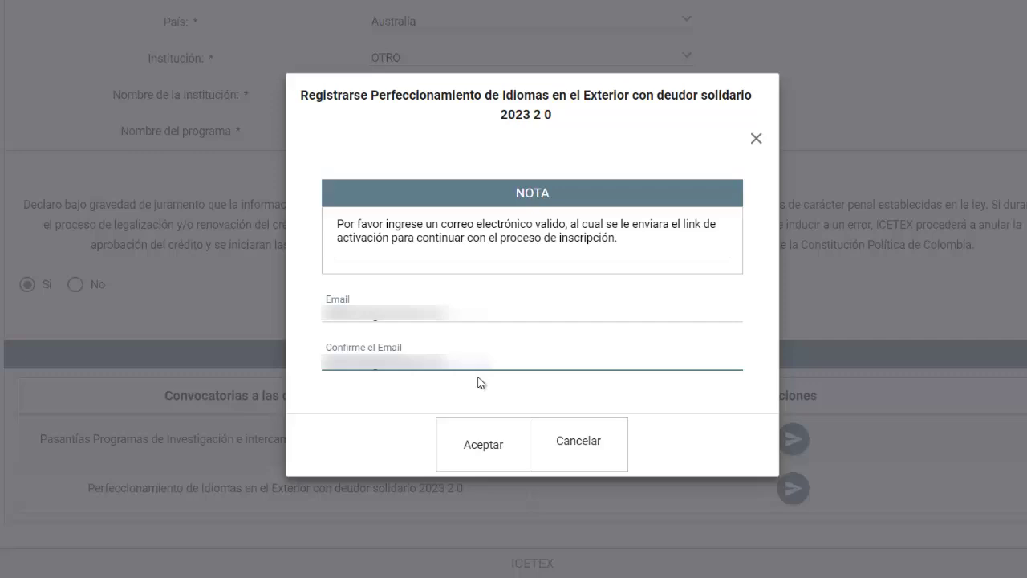
{"action": "left_click", "coordinate": [478, 452]}
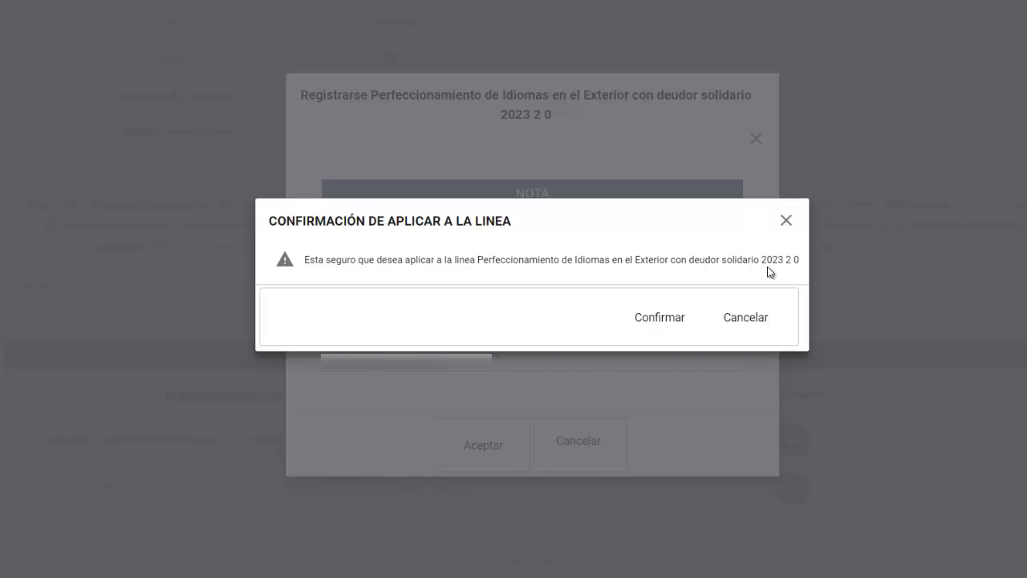
{"action": "left_click", "coordinate": [657, 318]}
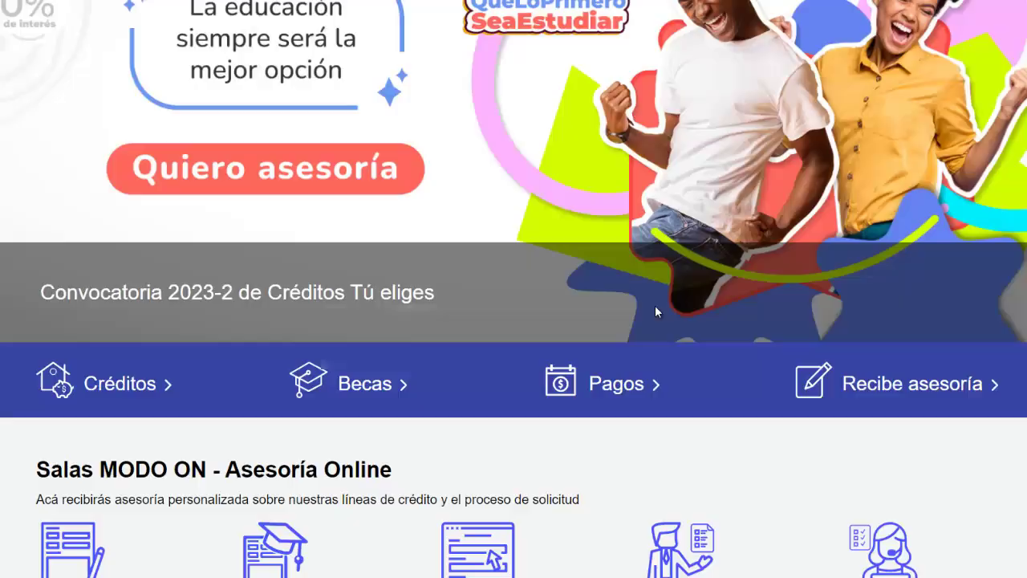
Activate the ICETEX account with the button in the Activación de la cuenta e-mail
{"action": "scroll", "coordinate": [656, 305], "scroll_direction": "up", "scroll_amount": 2}
{"action": "scroll", "coordinate": [645, 324], "scroll_direction": "down", "scroll_amount": 1}
{"action": "scroll", "coordinate": [644, 324], "scroll_direction": "up", "scroll_amount": 1}
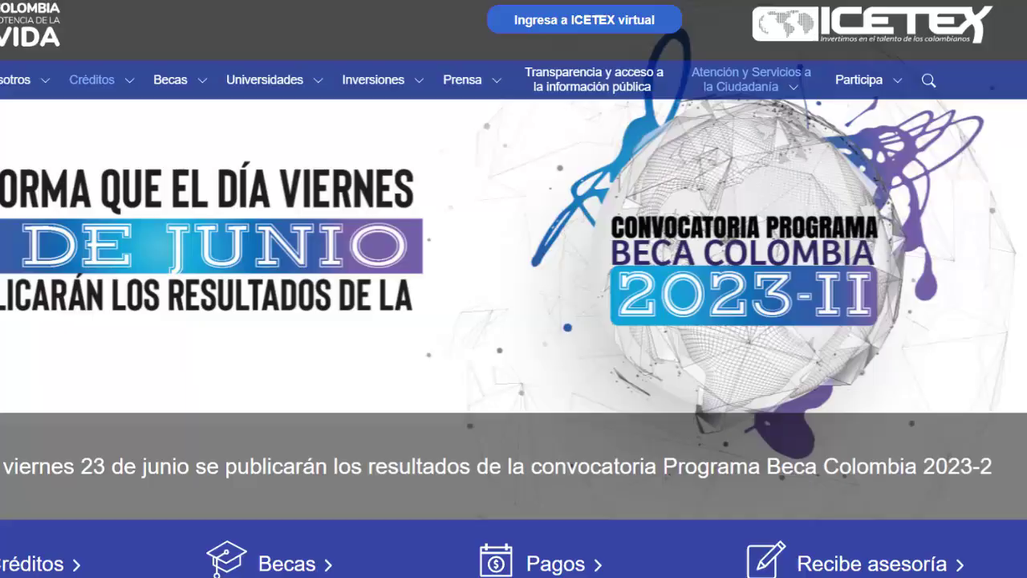
{"action": "mouse_move", "coordinate": [459, 574]}
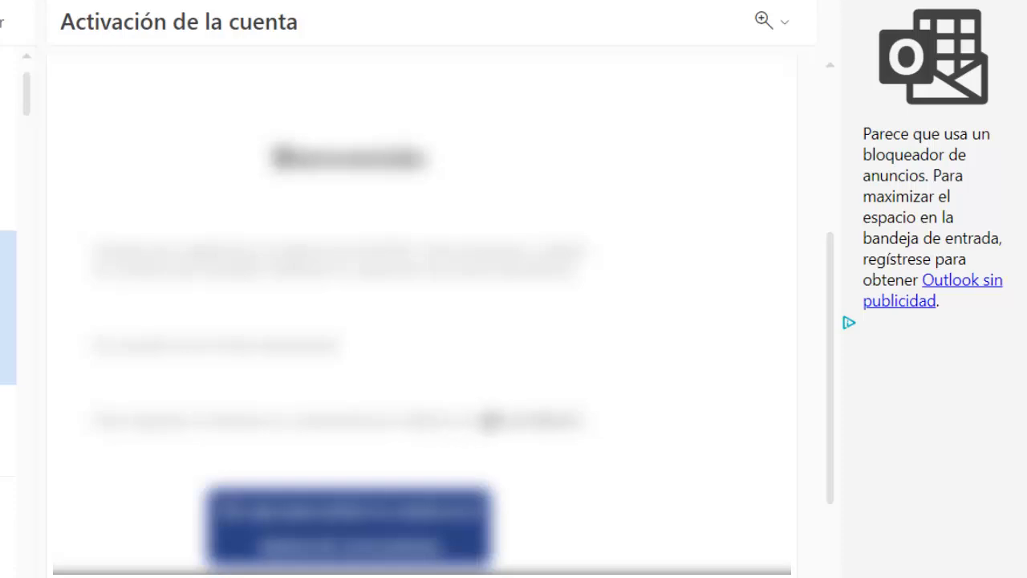
{"action": "left_click_drag", "start_coordinate": [473, 419], "coordinate": [579, 419]}
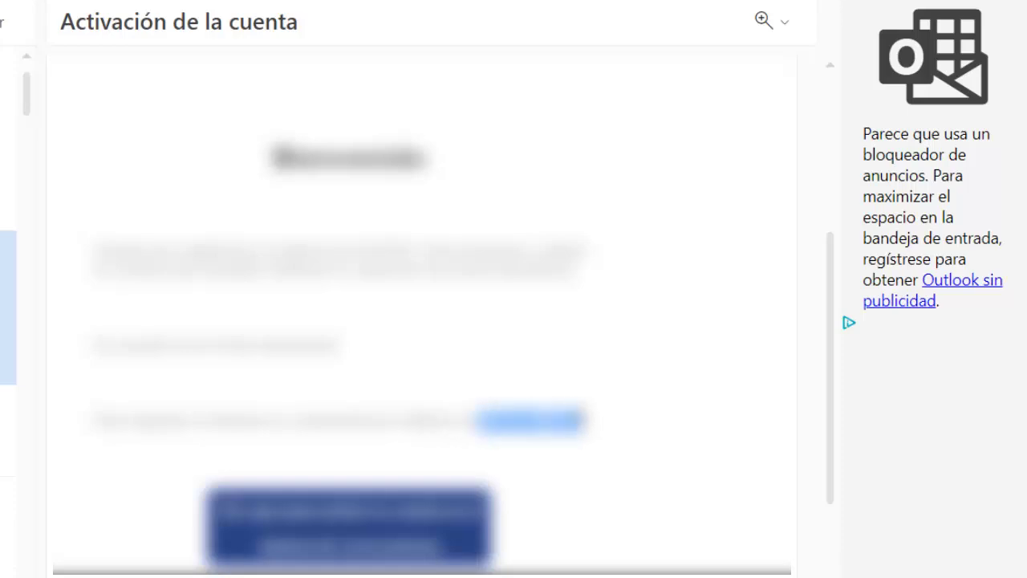
{"action": "right_click", "coordinate": [579, 418]}
{"action": "key", "text": "Escape"}
{"action": "left_click", "coordinate": [419, 536]}
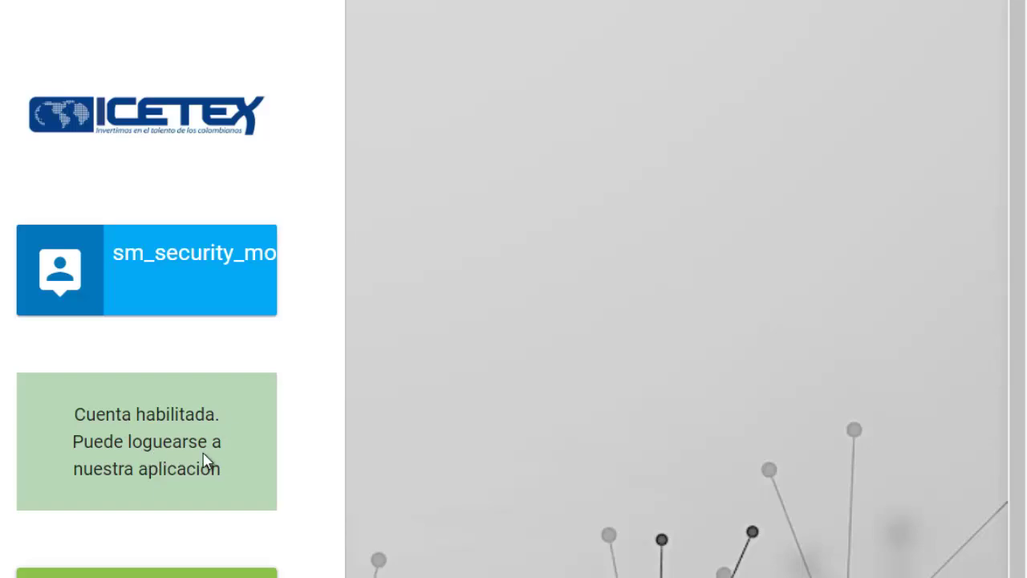
Return to the inbox and follow the NOTIFICACIÓN ICETEX link to the ICETEX login page
{"action": "scroll", "coordinate": [158, 566], "scroll_direction": "down", "scroll_amount": 1}
{"action": "scroll", "coordinate": [158, 571], "scroll_direction": "down", "scroll_amount": 1}
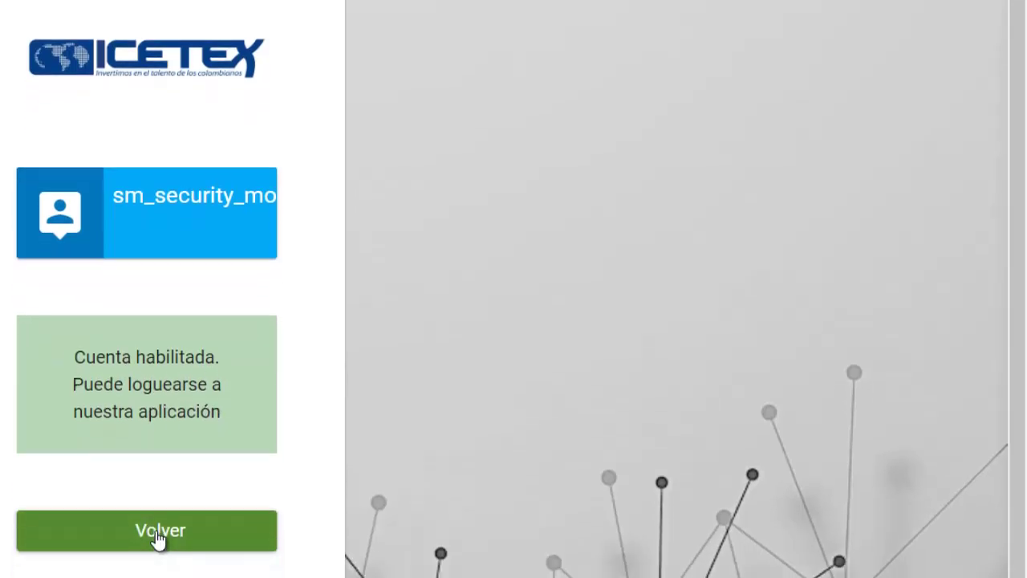
{"action": "left_click", "coordinate": [158, 541]}
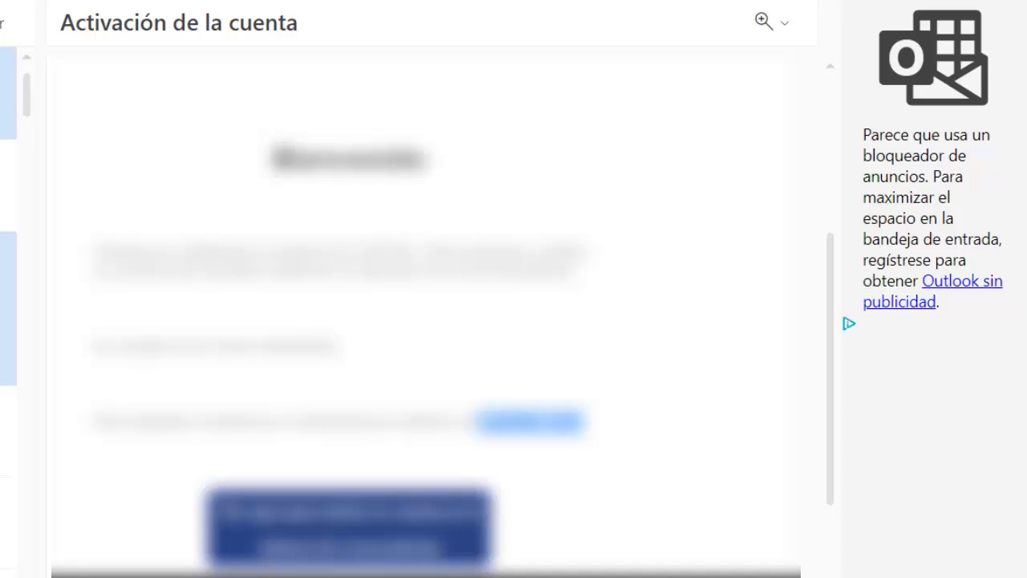
{"action": "left_click", "coordinate": [7, 185]}
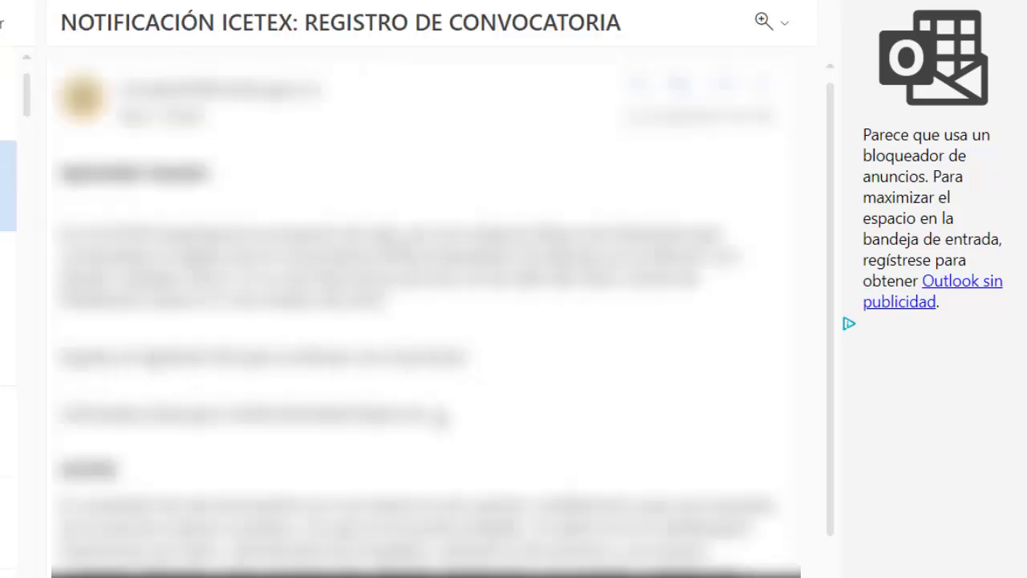
{"action": "left_click_drag", "start_coordinate": [425, 412], "coordinate": [60, 411]}
{"action": "left_click", "coordinate": [60, 411]}
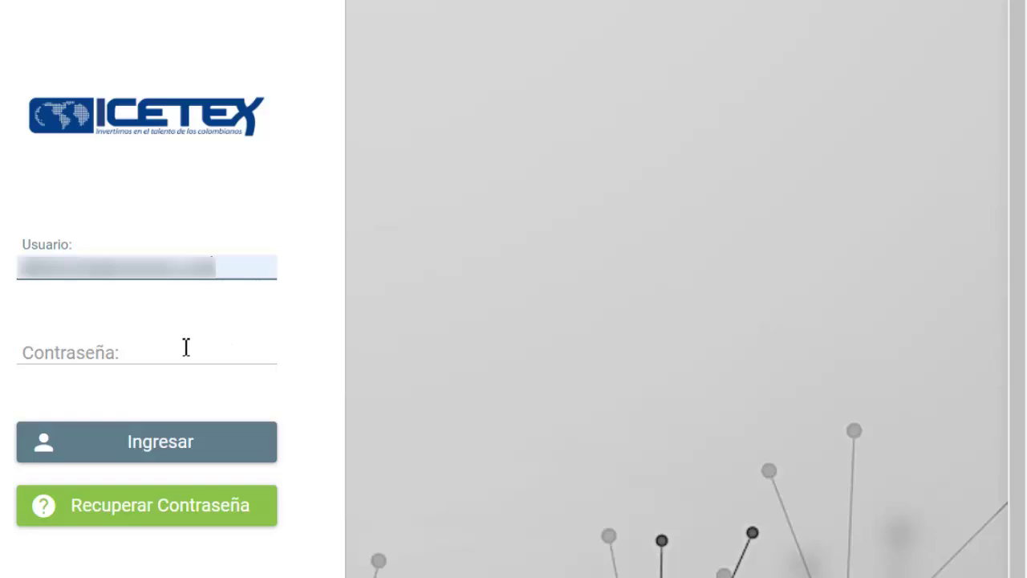
Update the expired password through Contraseña Actual, Nueva and Confirme, then log in again
{"action": "left_click", "coordinate": [140, 353]}
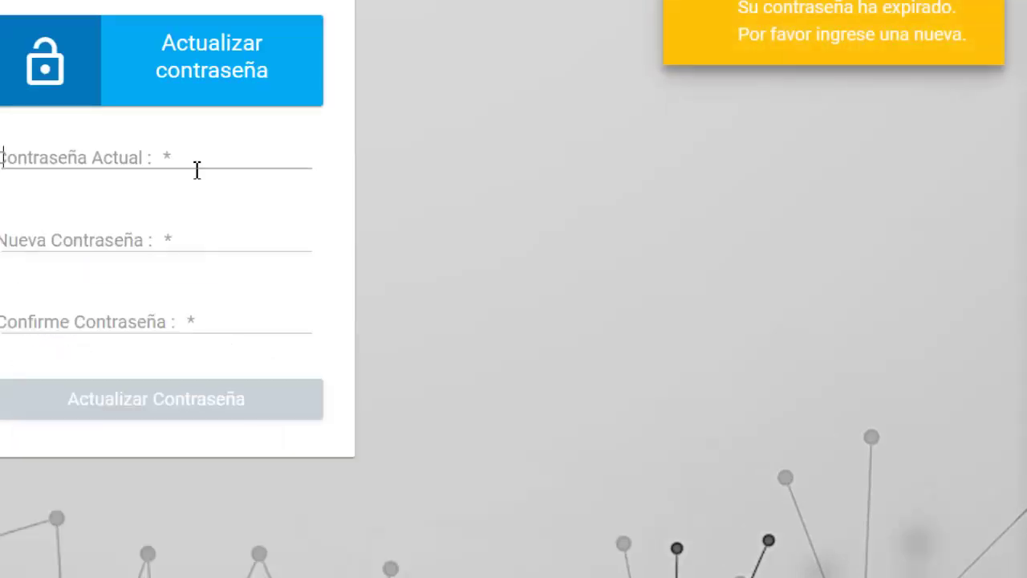
{"action": "left_click", "coordinate": [207, 164]}
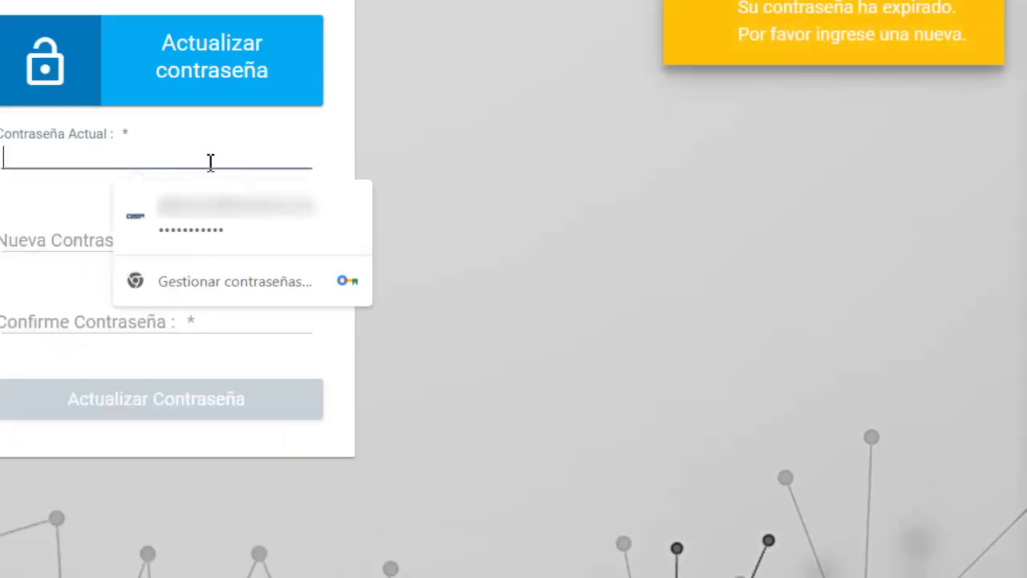
{"action": "key", "text": "Down"}
{"action": "key", "text": "Return"}
{"action": "left_click", "coordinate": [157, 238]}
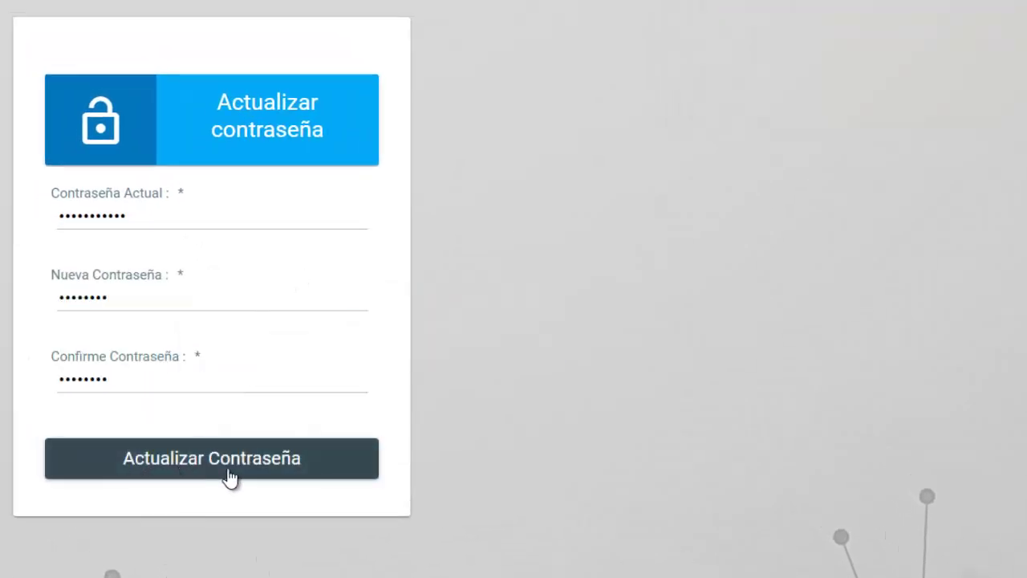
{"action": "left_click", "coordinate": [215, 459]}
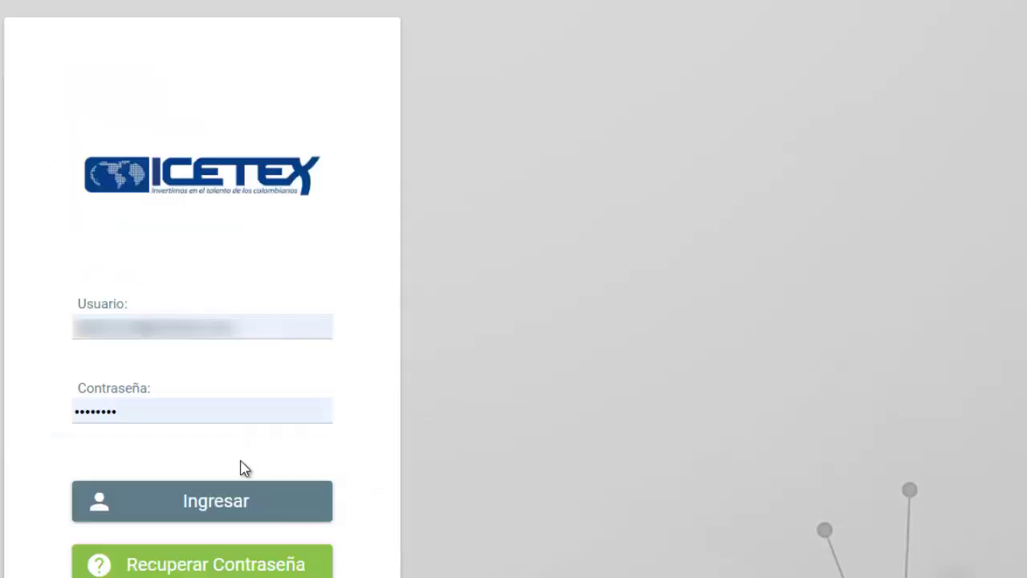
{"action": "left_click", "coordinate": [173, 507]}
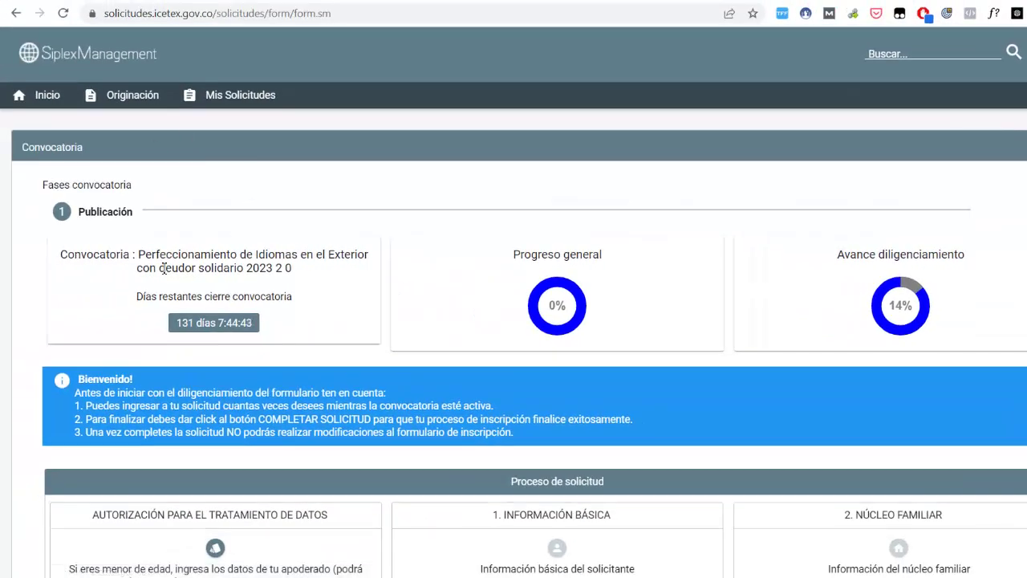
Scroll to Proceso de solicitud and open the Autorización para el tratamiento de datos card
{"action": "left_click_drag", "start_coordinate": [180, 254], "coordinate": [381, 269]}
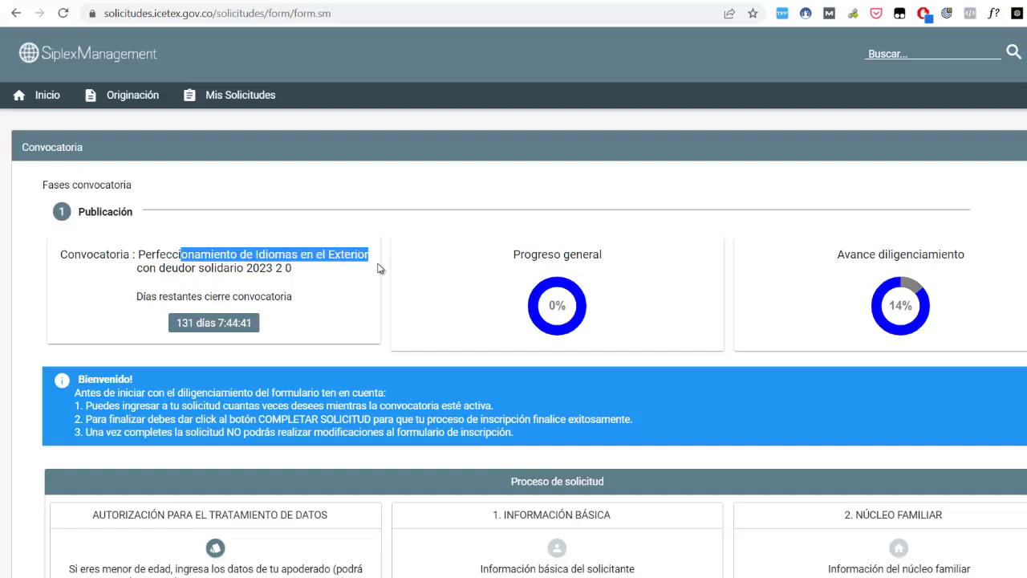
{"action": "left_click", "coordinate": [421, 301]}
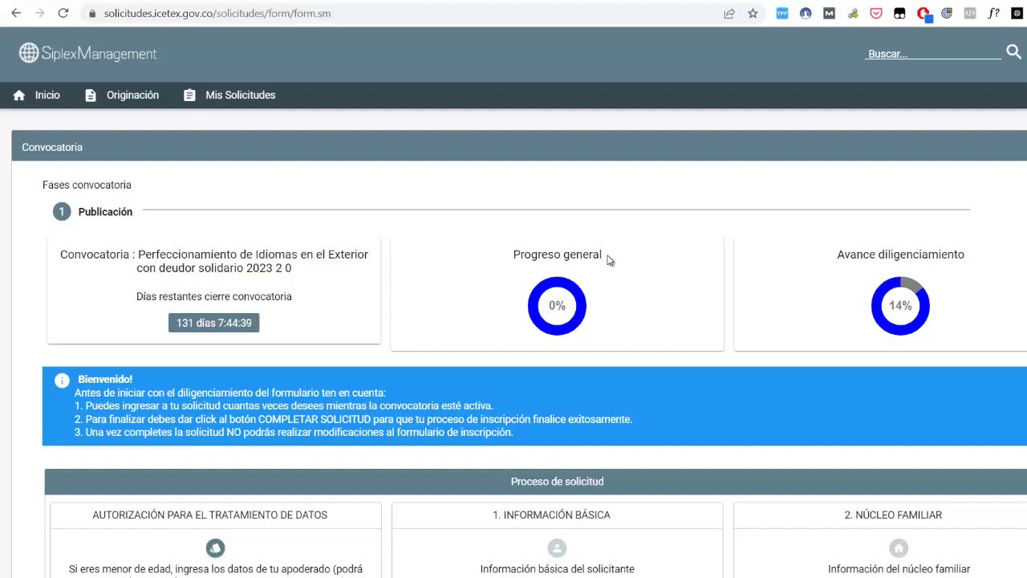
{"action": "left_click_drag", "start_coordinate": [847, 260], "coordinate": [1009, 255]}
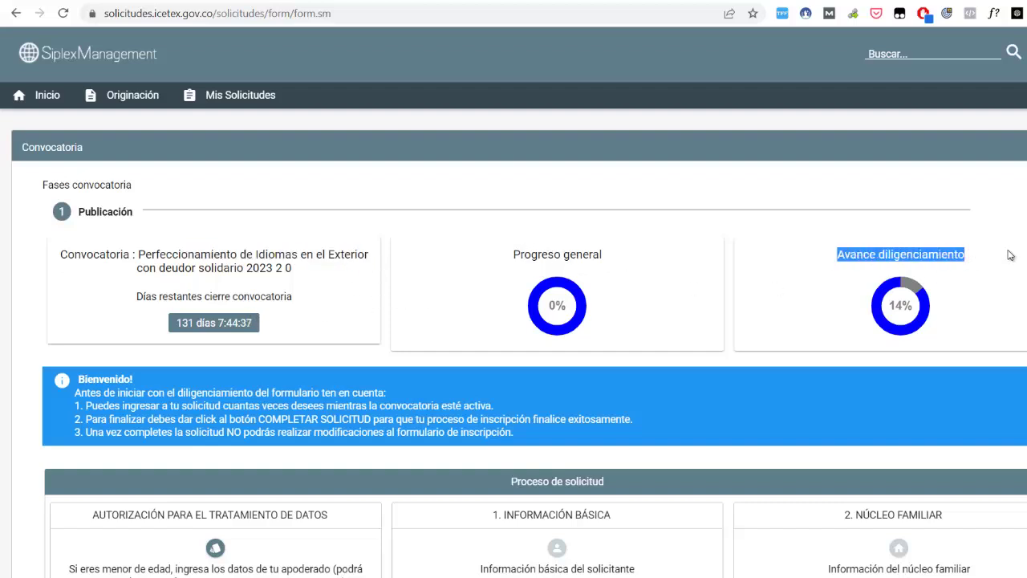
{"action": "scroll", "coordinate": [960, 268], "scroll_direction": "down", "scroll_amount": 1}
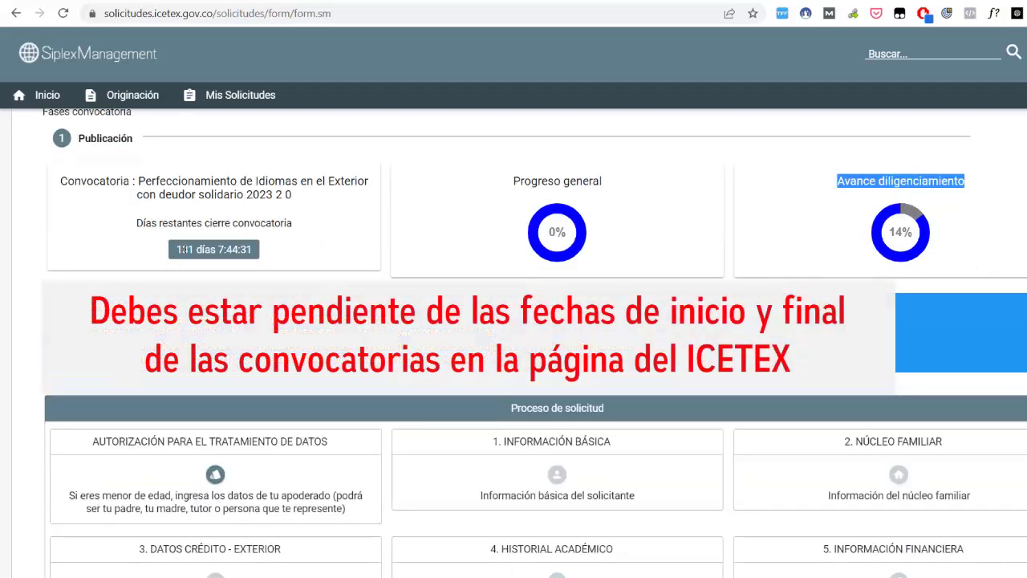
{"action": "triple_click", "coordinate": [248, 250]}
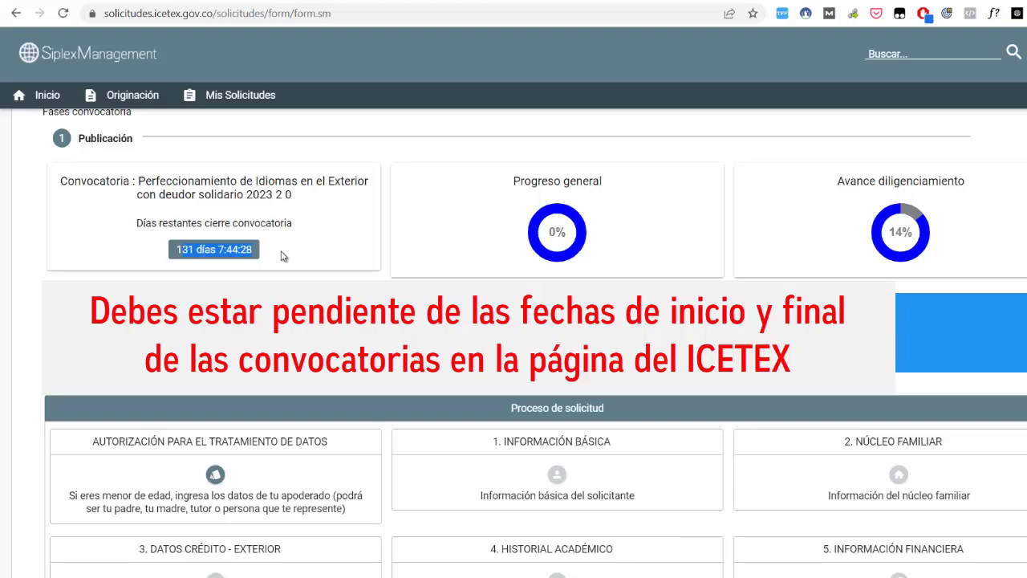
{"action": "left_click", "coordinate": [346, 242]}
{"action": "scroll", "coordinate": [345, 243], "scroll_direction": "down", "scroll_amount": 4}
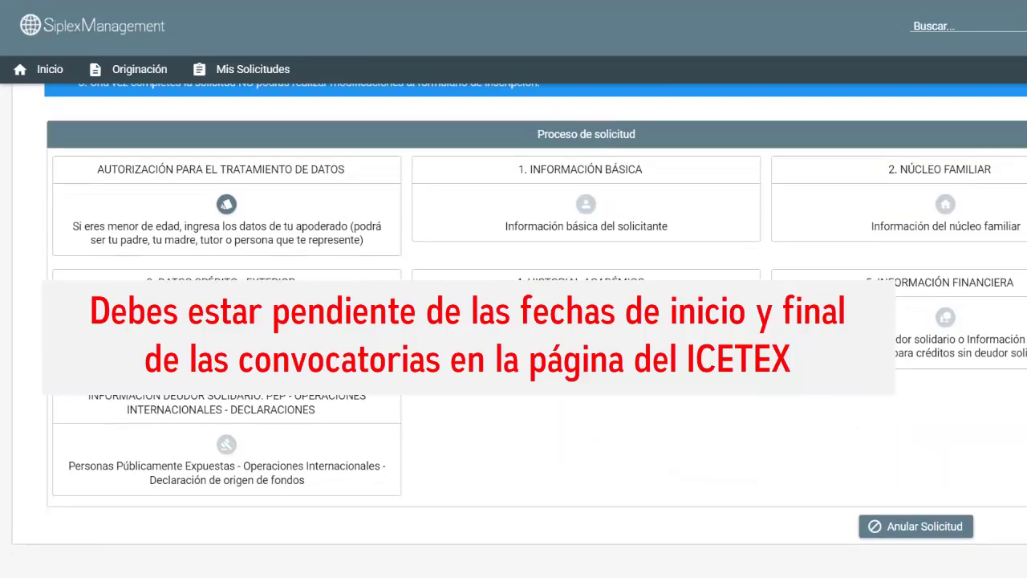
{"action": "scroll", "coordinate": [761, 225], "scroll_direction": "down", "scroll_amount": 1}
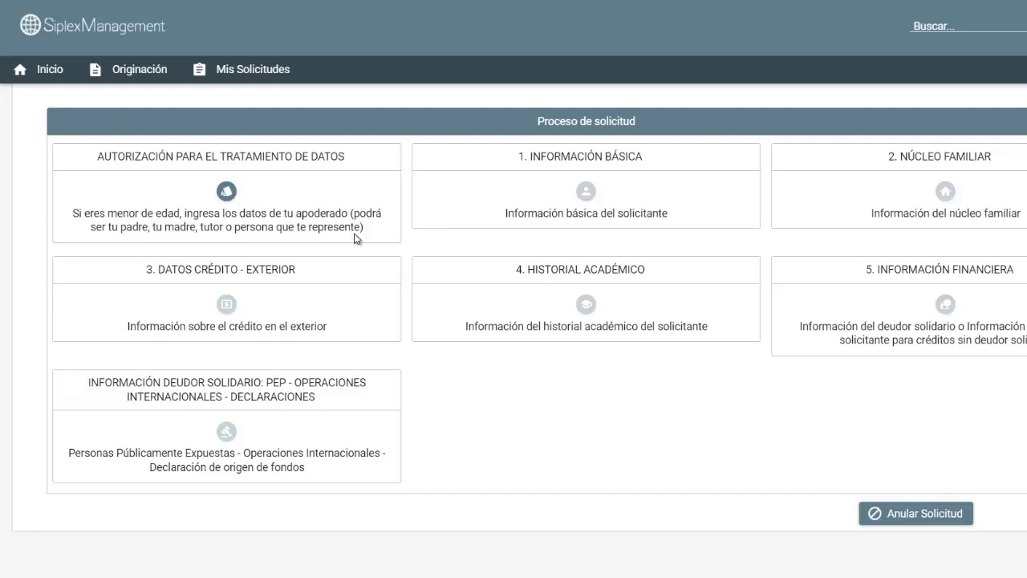
{"action": "left_click", "coordinate": [225, 191]}
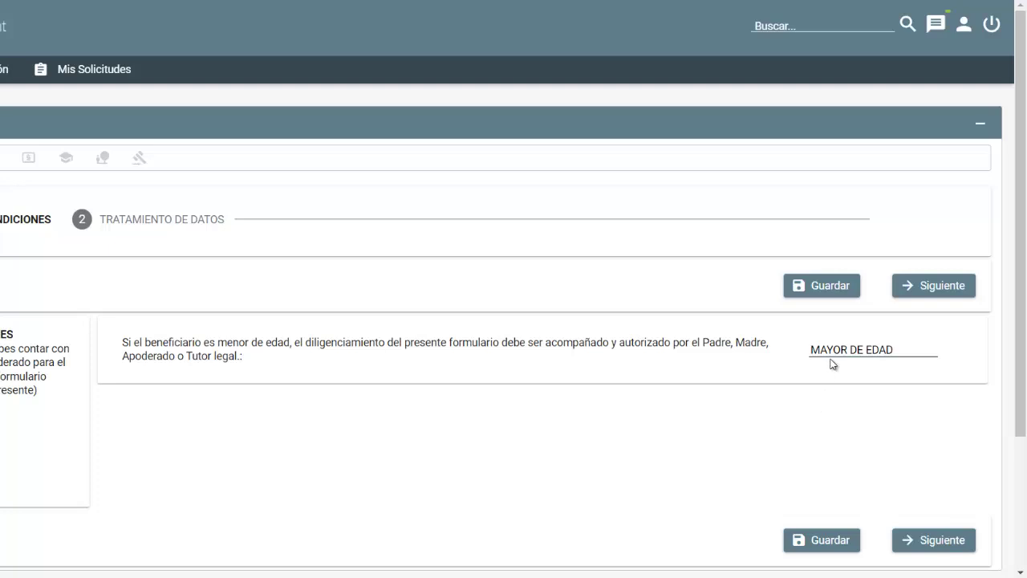
Save Términos y Condiciones, accept and save the data-treatment authorization, then go back with Atras
{"action": "left_click", "coordinate": [826, 298]}
{"action": "left_click", "coordinate": [948, 289]}
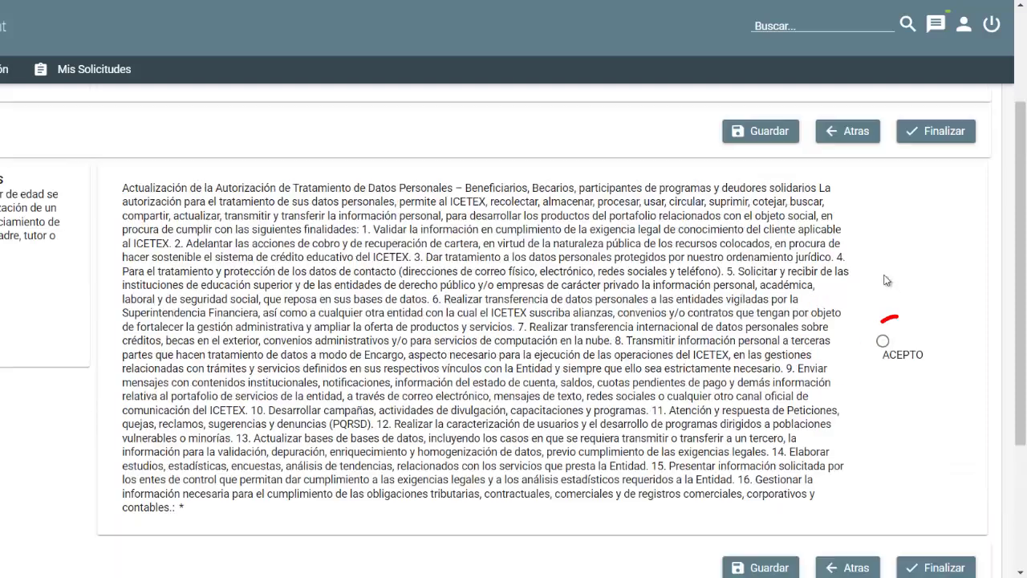
{"action": "left_click", "coordinate": [883, 341]}
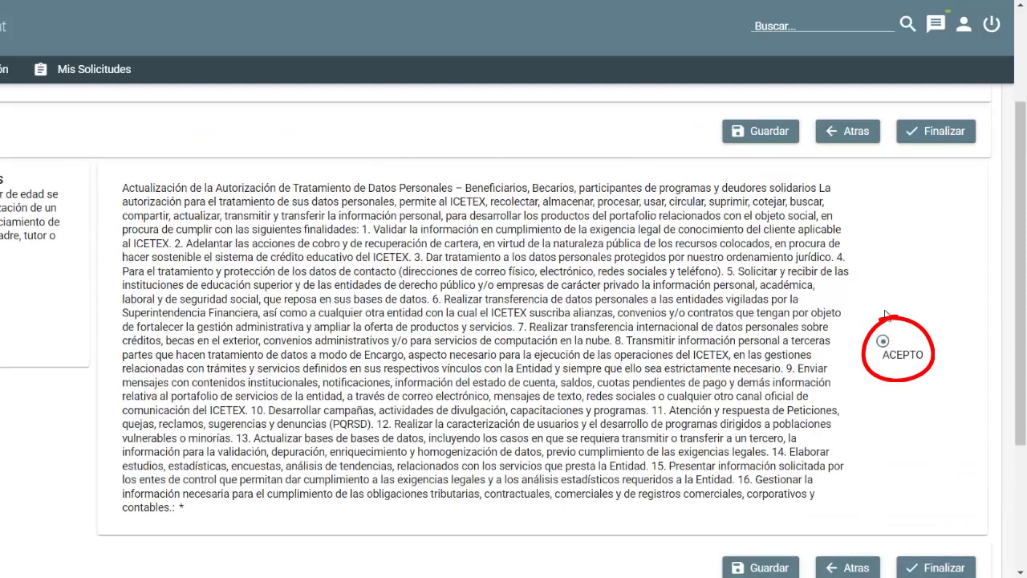
{"action": "scroll", "coordinate": [481, 289], "scroll_direction": "down", "scroll_amount": 1}
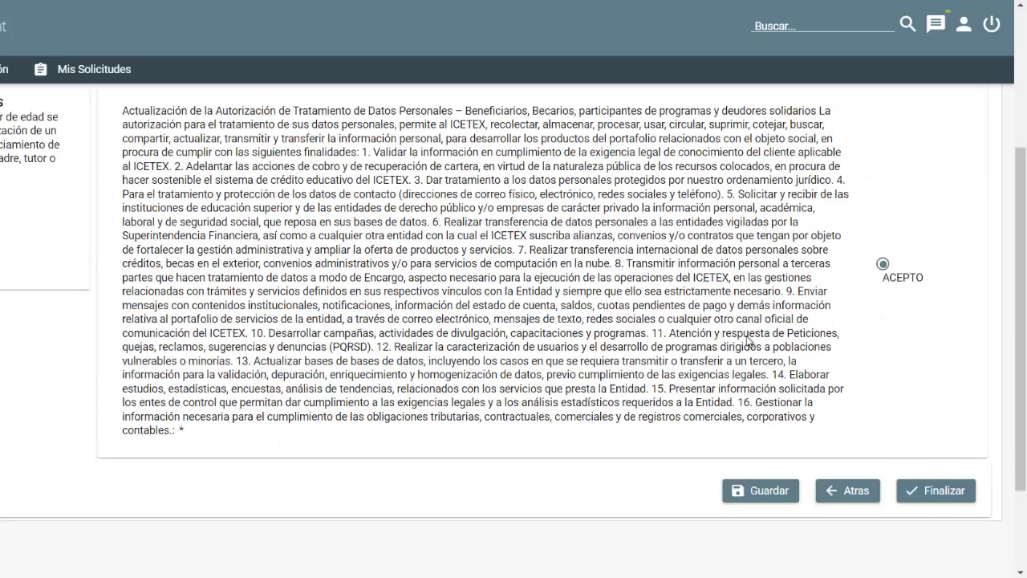
{"action": "left_click", "coordinate": [764, 491]}
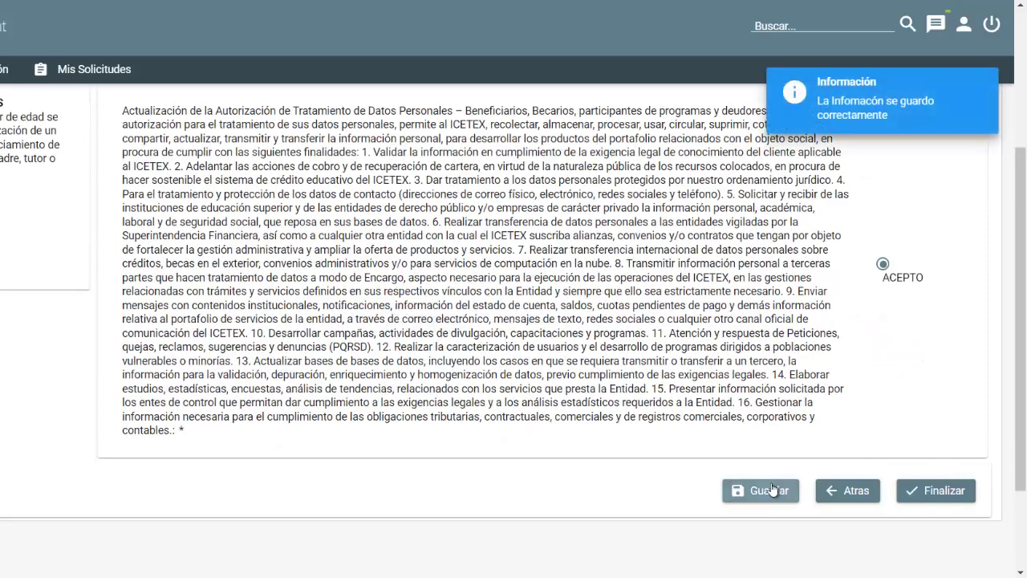
{"action": "left_click", "coordinate": [861, 493]}
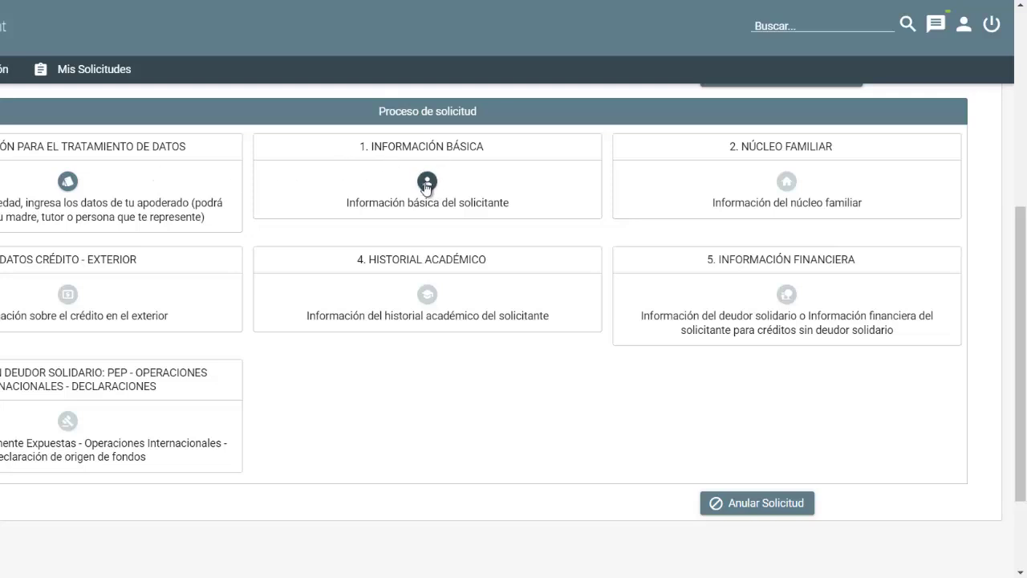
Enter the CIFIN reference, the applicant's surnames and first name in the basic information form
{"action": "left_click", "coordinate": [427, 182]}
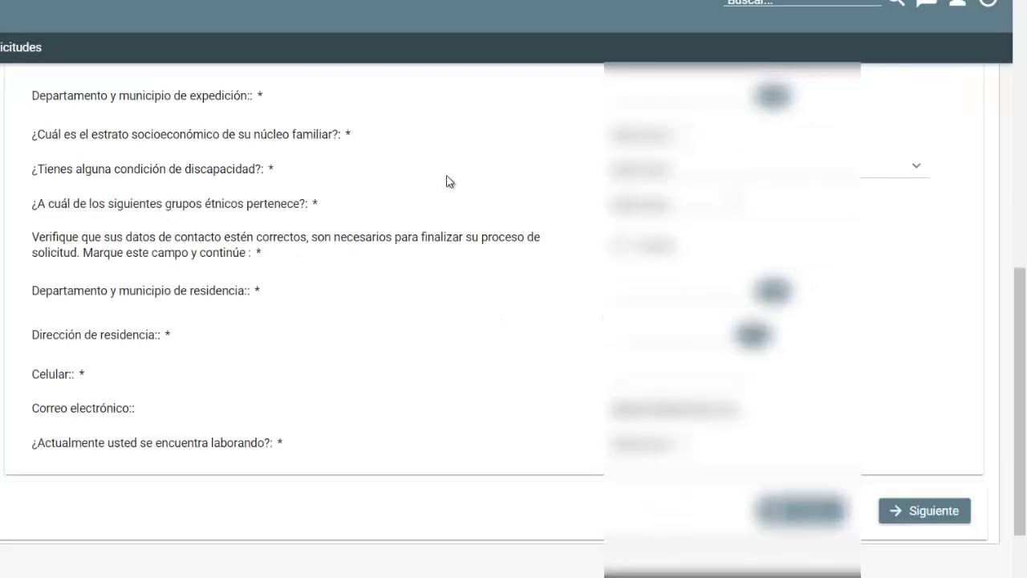
{"action": "scroll", "coordinate": [575, 218], "scroll_direction": "up", "scroll_amount": 6}
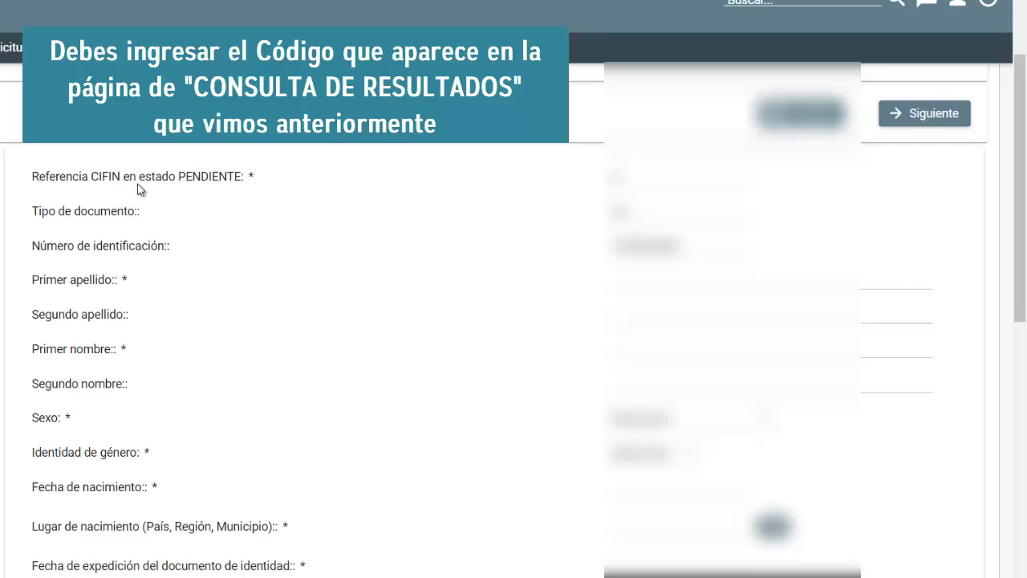
{"action": "left_click", "coordinate": [618, 181]}
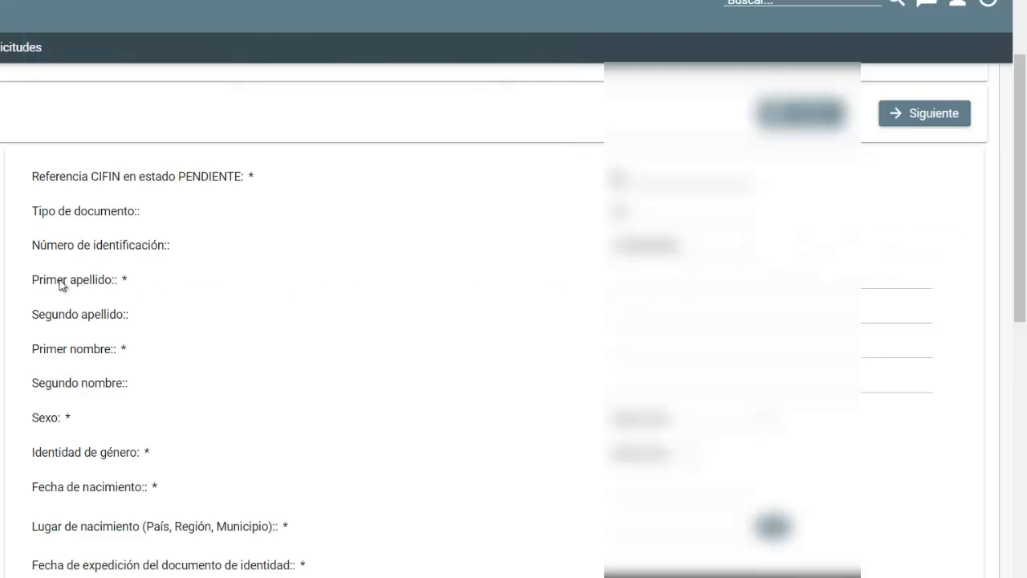
{"action": "left_click", "coordinate": [703, 277]}
{"action": "type", "text": "Gomez"}
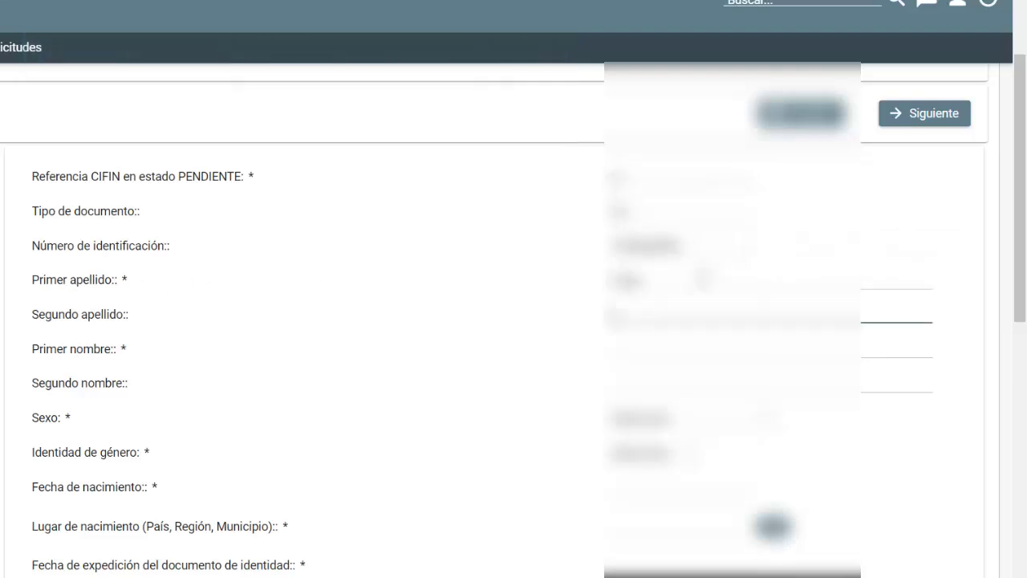
{"action": "type", "text": "Perez"}
{"action": "key", "text": "Tab"}
{"action": "type", "text": "Juan"}
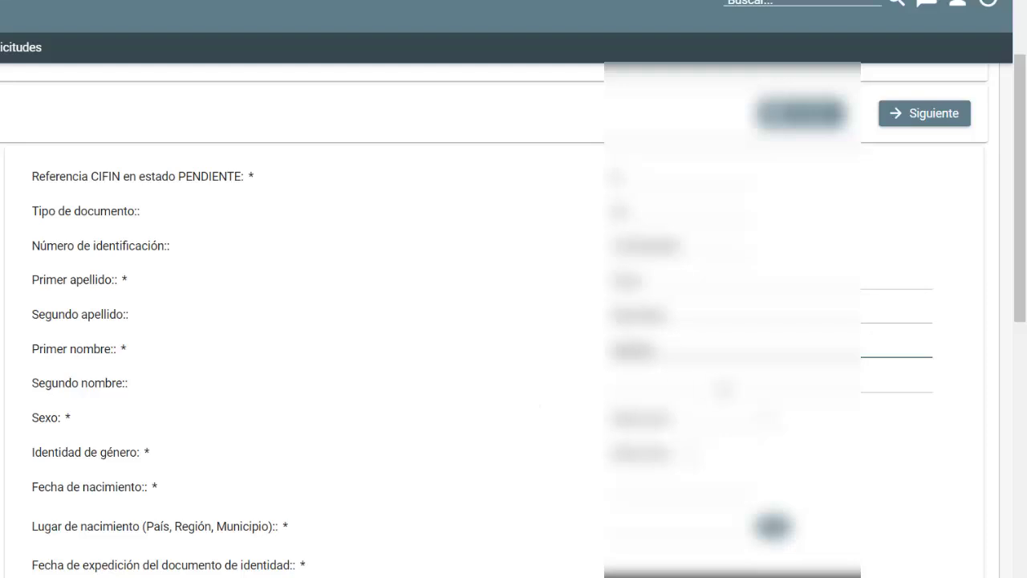
Choose the applicant's sex and gender identity, and pick the birth date
{"action": "left_click", "coordinate": [771, 422]}
{"action": "left_click", "coordinate": [706, 488]}
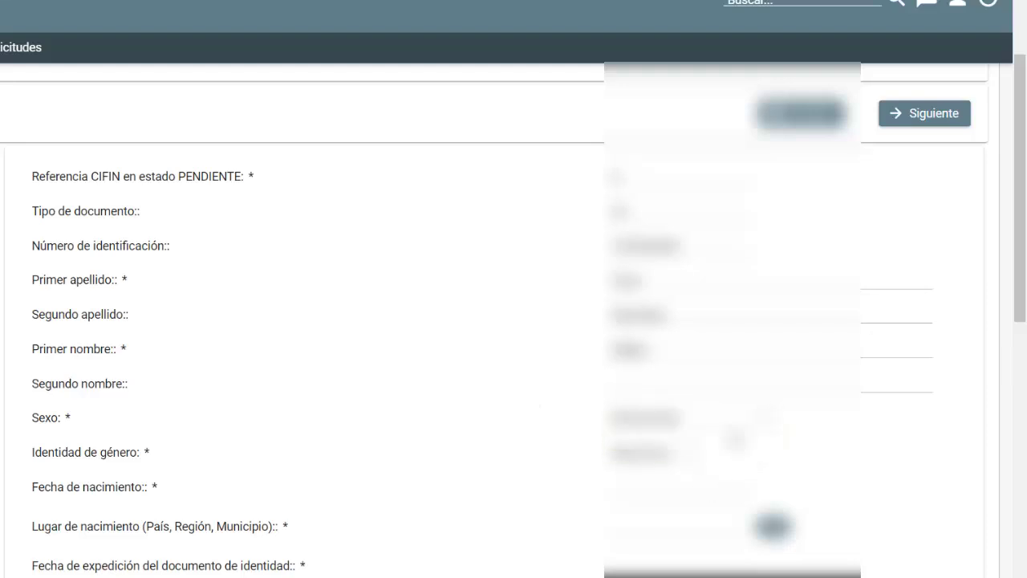
{"action": "left_click", "coordinate": [682, 454]}
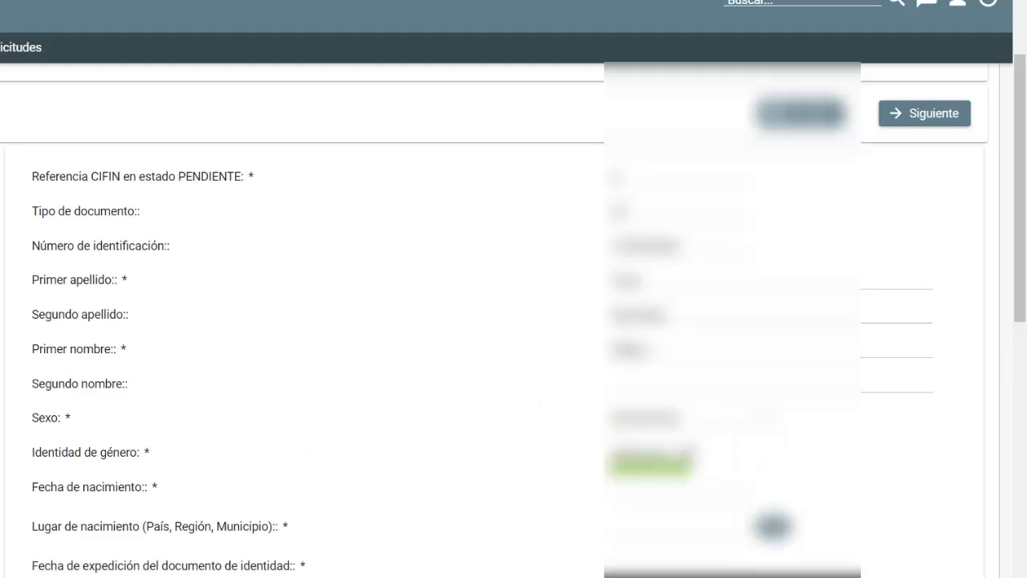
{"action": "scroll", "coordinate": [574, 422], "scroll_direction": "down", "scroll_amount": 2}
{"action": "scroll", "coordinate": [601, 232], "scroll_direction": "down", "scroll_amount": 2}
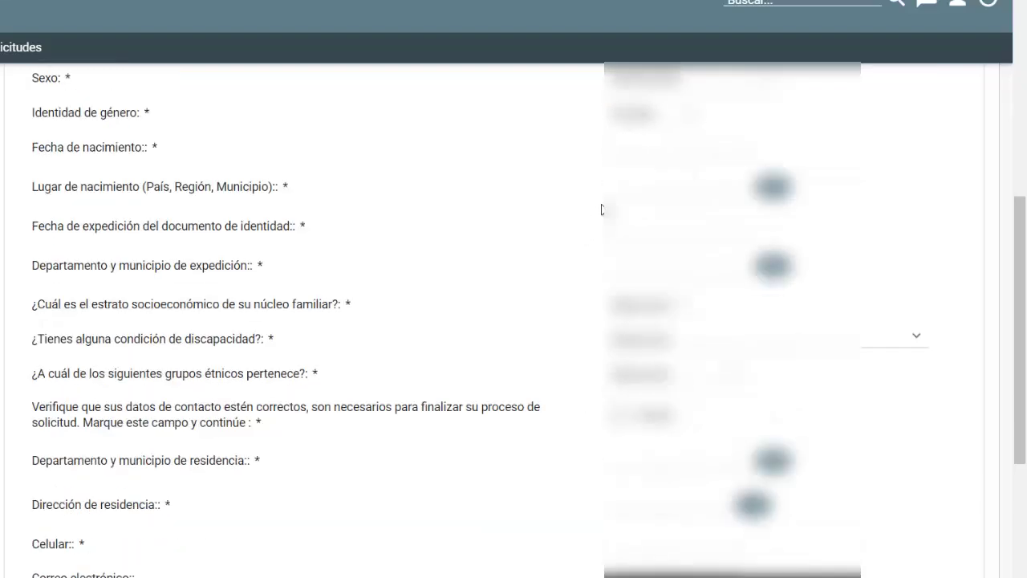
{"action": "left_click", "coordinate": [642, 147]}
{"action": "left_click", "coordinate": [562, 265]}
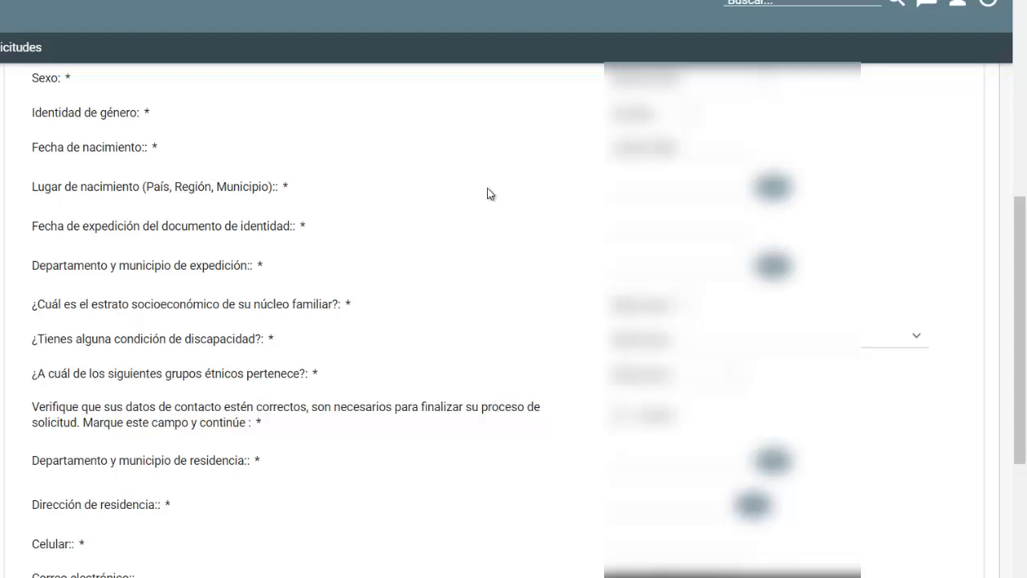
Assign the place of birth in COLOMBIA with its department and city
{"action": "left_click", "coordinate": [642, 191]}
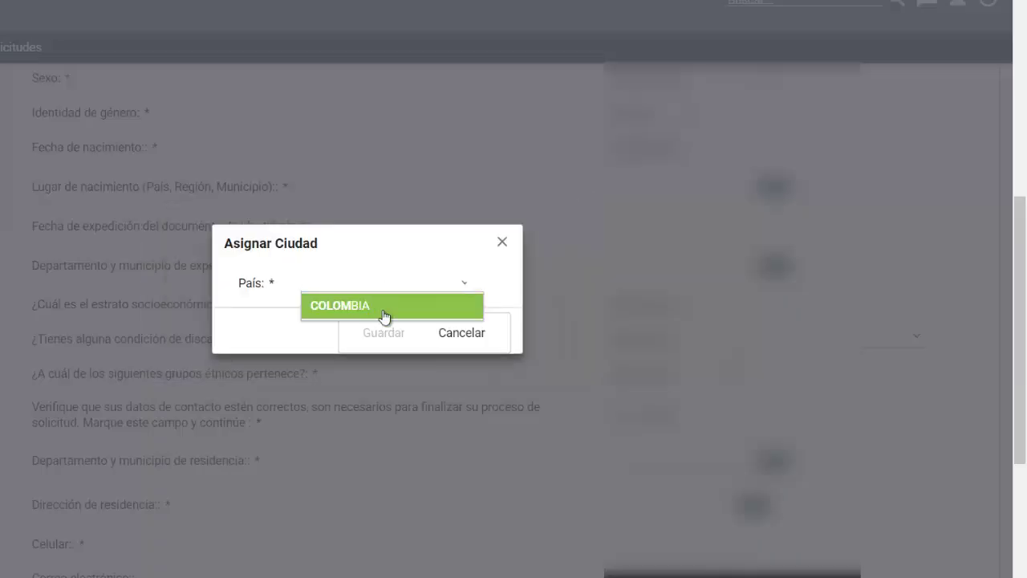
{"action": "left_click", "coordinate": [383, 310]}
{"action": "left_click", "coordinate": [387, 313]}
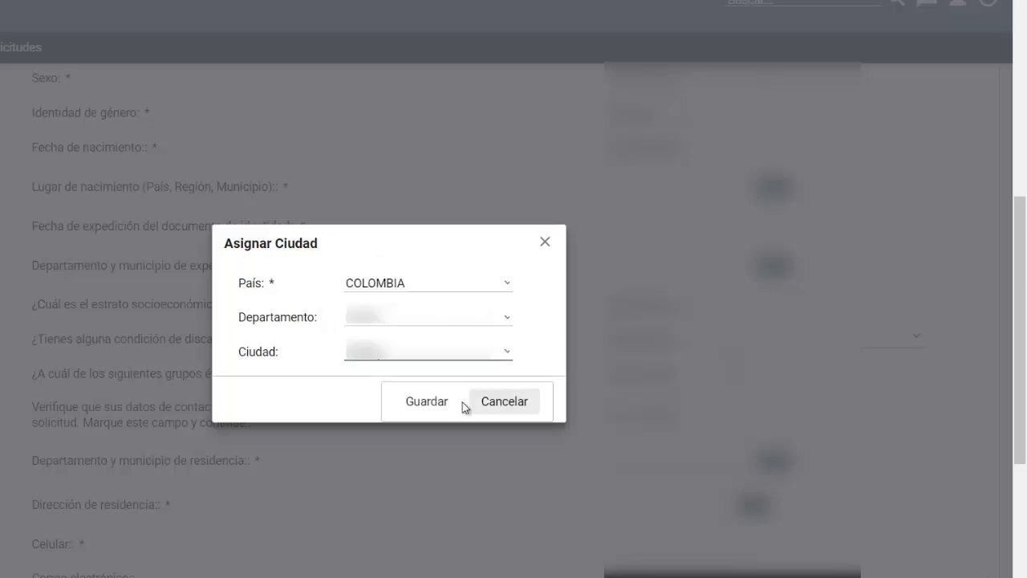
{"action": "left_click", "coordinate": [428, 405]}
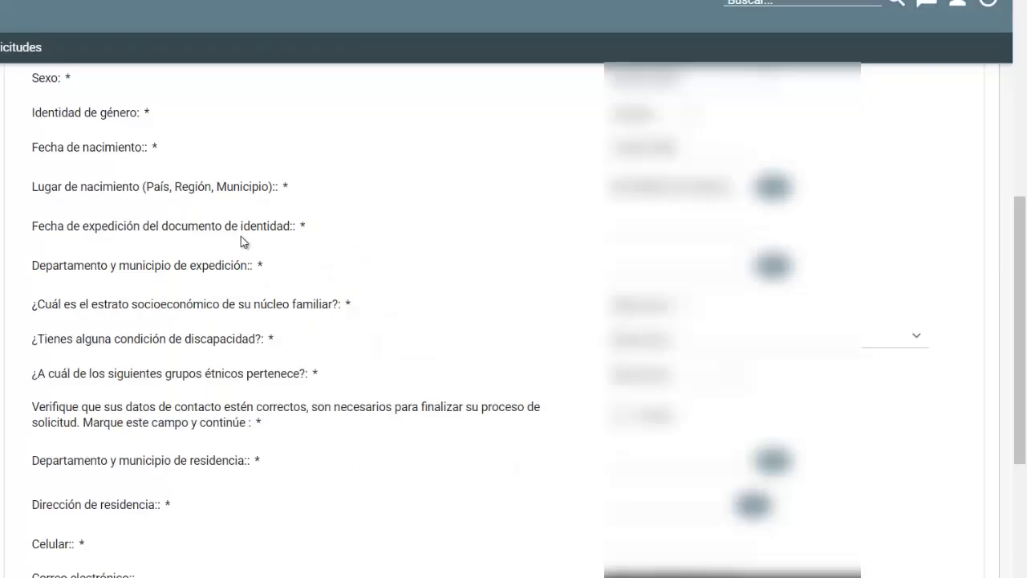
Pick the document issue date and answer the disability condition and ethnic group fields
{"action": "left_click", "coordinate": [726, 233]}
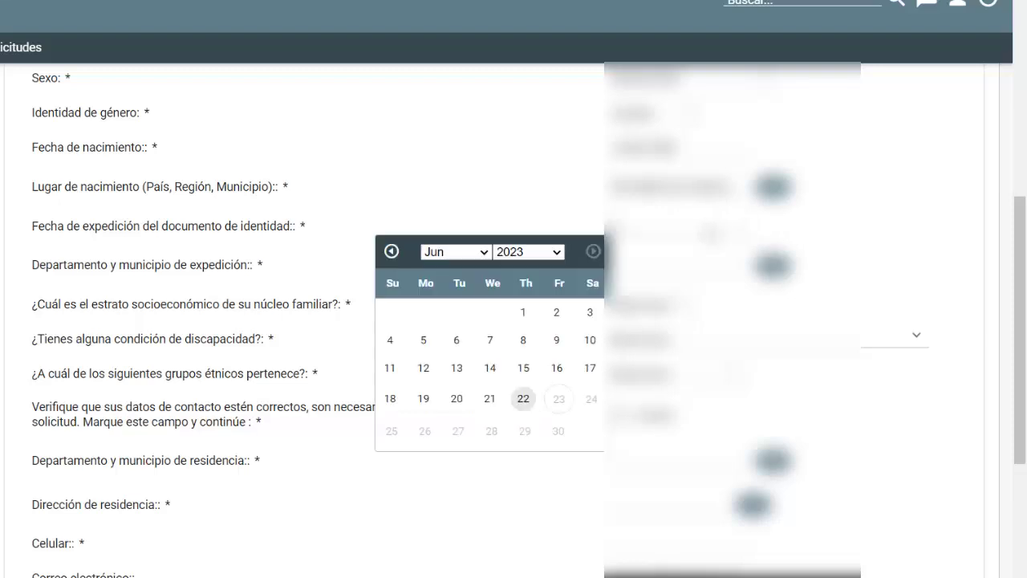
{"action": "left_click", "coordinate": [238, 265]}
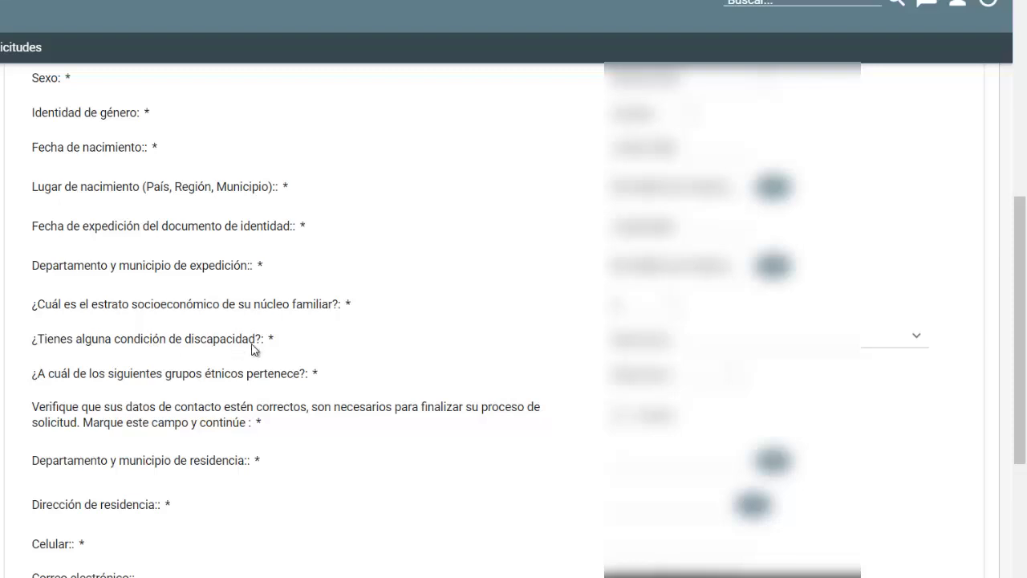
{"action": "left_click", "coordinate": [674, 345]}
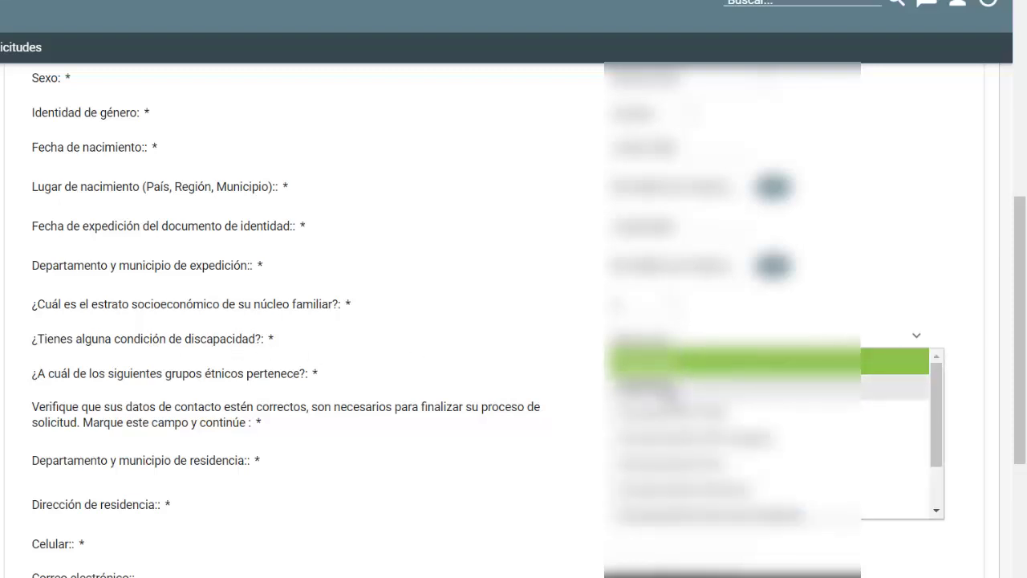
{"action": "left_click", "coordinate": [670, 393]}
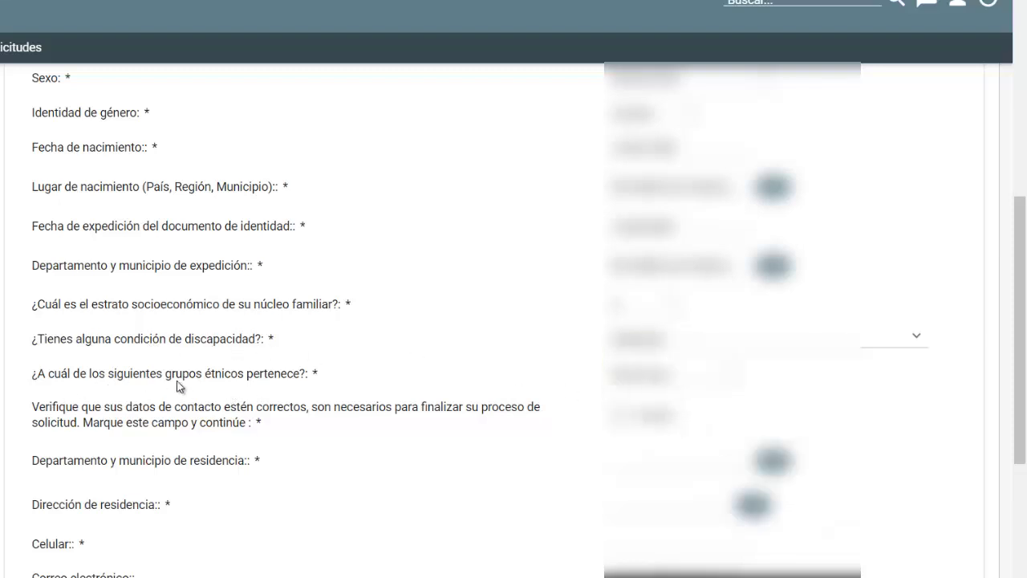
{"action": "left_click", "coordinate": [630, 376]}
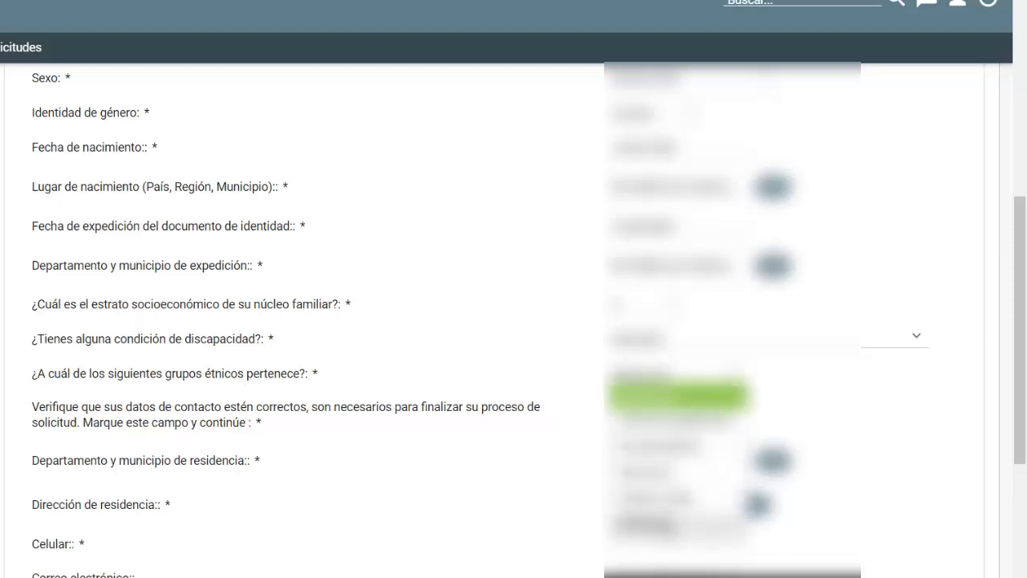
{"action": "left_click", "coordinate": [678, 395]}
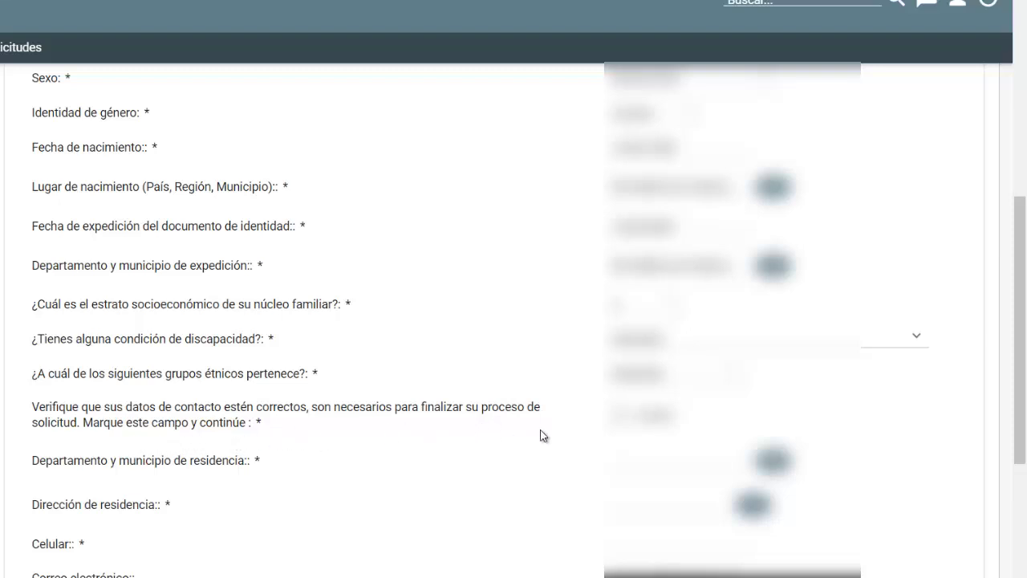
{"action": "scroll", "coordinate": [597, 430], "scroll_direction": "up", "scroll_amount": 1}
{"action": "scroll", "coordinate": [597, 430], "scroll_direction": "down", "scroll_amount": 3}
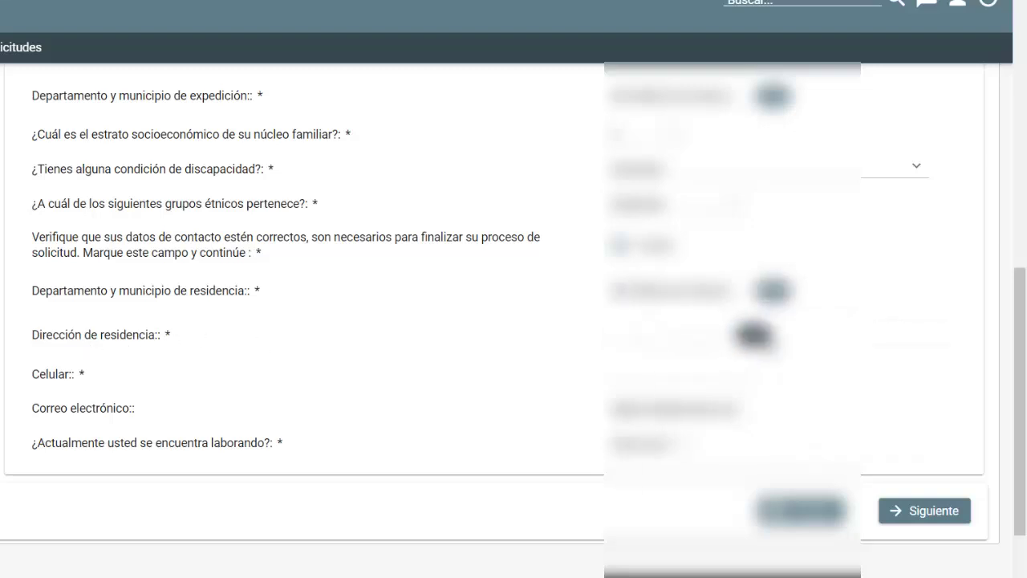
Enter and confirm the residence address through Asignar Dirección
{"action": "left_click", "coordinate": [752, 335]}
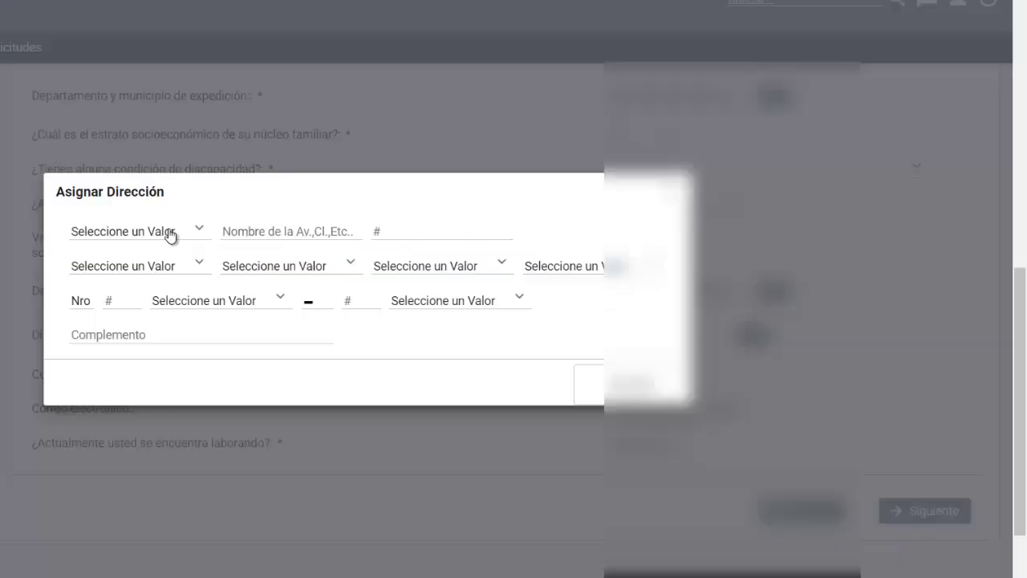
{"action": "left_click", "coordinate": [201, 525]}
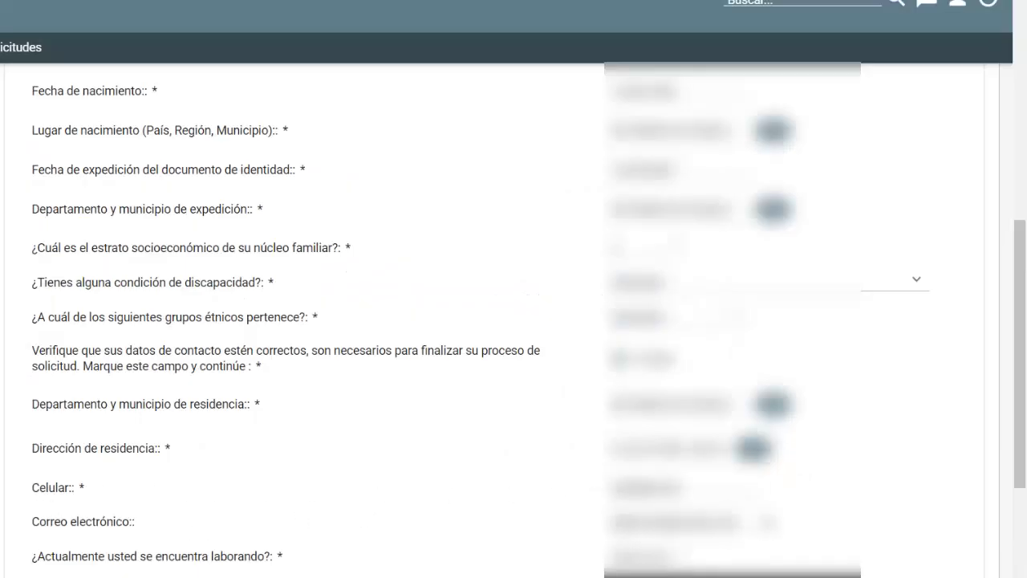
{"action": "scroll", "coordinate": [196, 465], "scroll_direction": "down", "scroll_amount": 2}
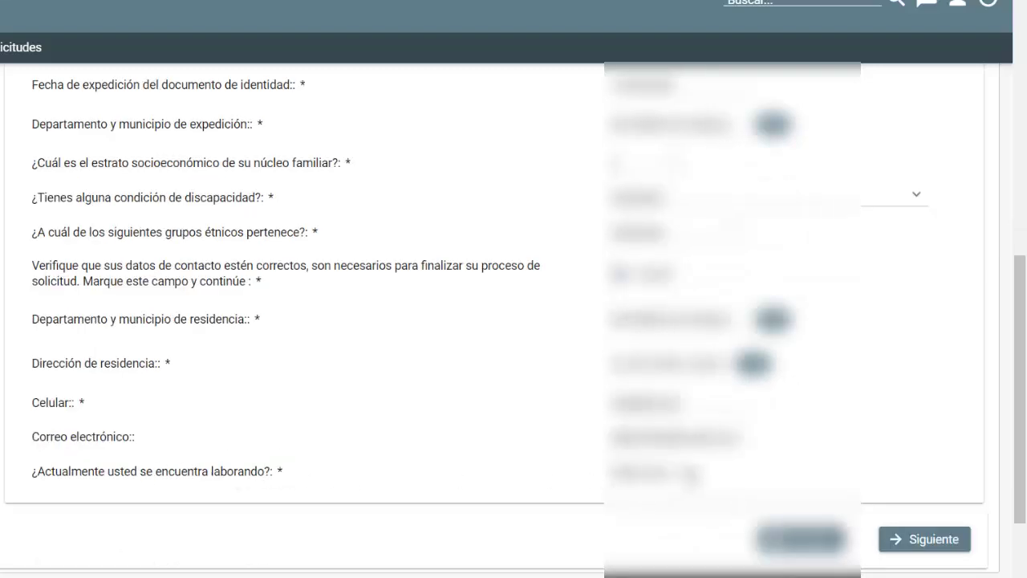
Answer whether currently working and save, which rejects the CIFIN reference format
{"action": "left_click", "coordinate": [682, 472]}
{"action": "left_click", "coordinate": [652, 493]}
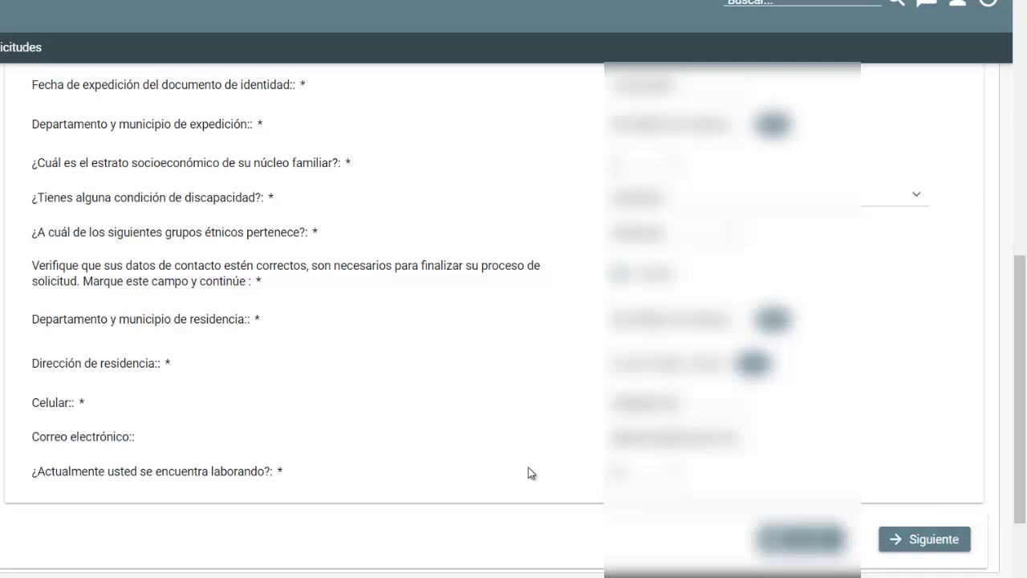
{"action": "scroll", "coordinate": [746, 482], "scroll_direction": "up", "scroll_amount": 6}
{"action": "scroll", "coordinate": [513, 321], "scroll_direction": "down", "scroll_amount": 2}
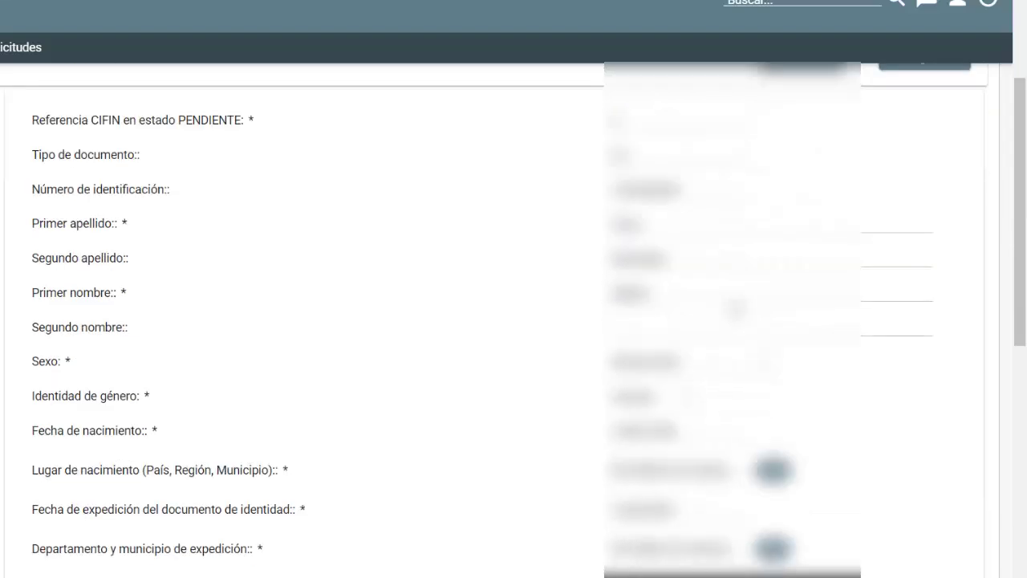
{"action": "scroll", "coordinate": [514, 321], "scroll_direction": "down", "scroll_amount": 4}
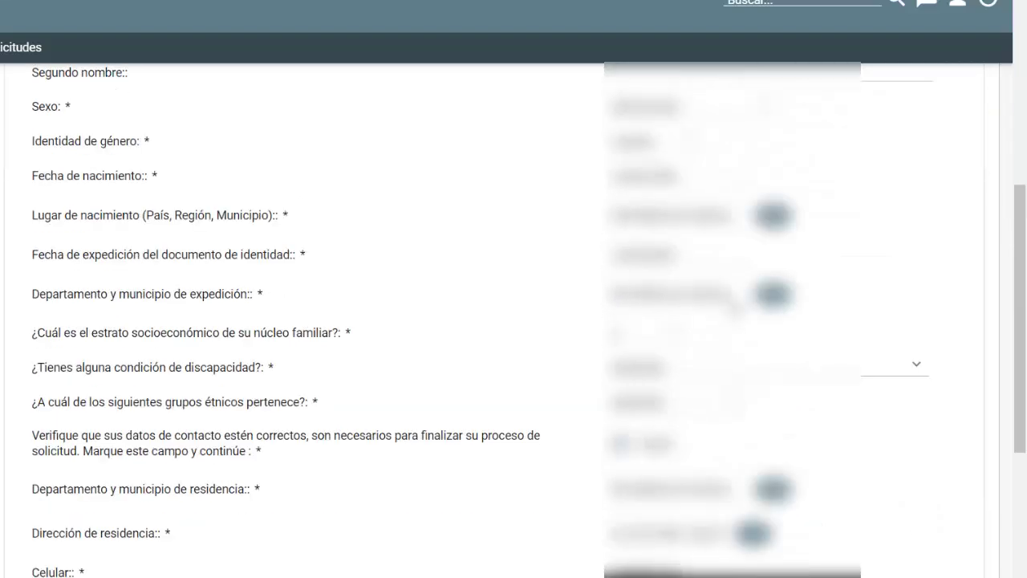
{"action": "left_click", "coordinate": [801, 538]}
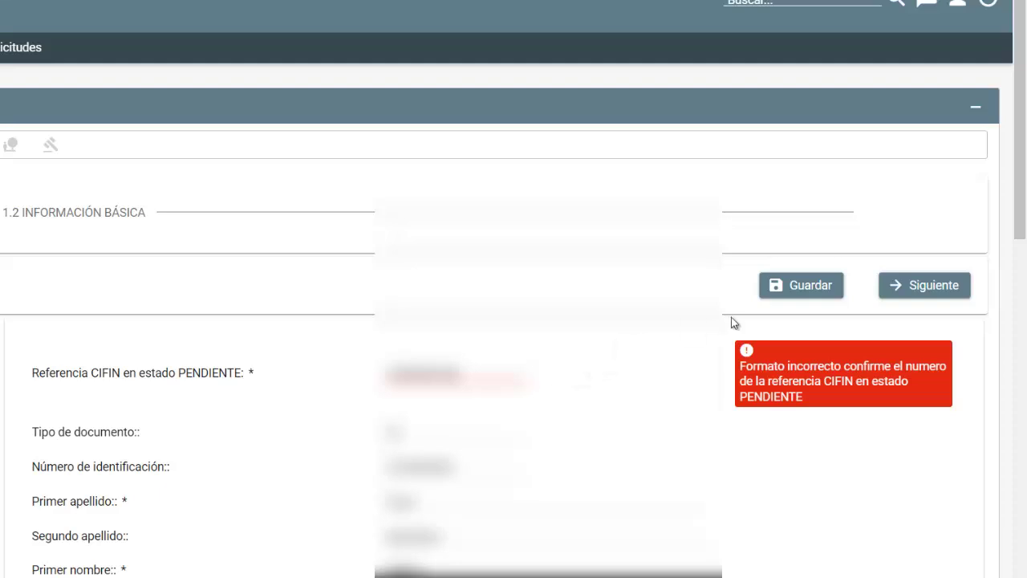
Save the corrected basic information and continue to the next part of the form
{"action": "scroll", "coordinate": [763, 305], "scroll_direction": "down", "scroll_amount": 2}
{"action": "scroll", "coordinate": [798, 248], "scroll_direction": "up", "scroll_amount": 2}
{"action": "left_click", "coordinate": [807, 290]}
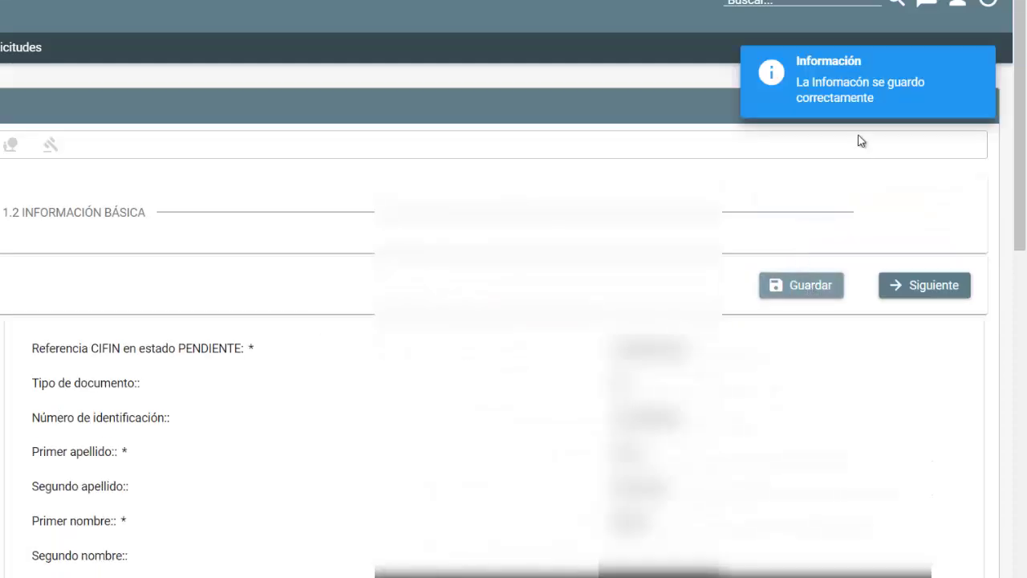
{"action": "left_click", "coordinate": [911, 296]}
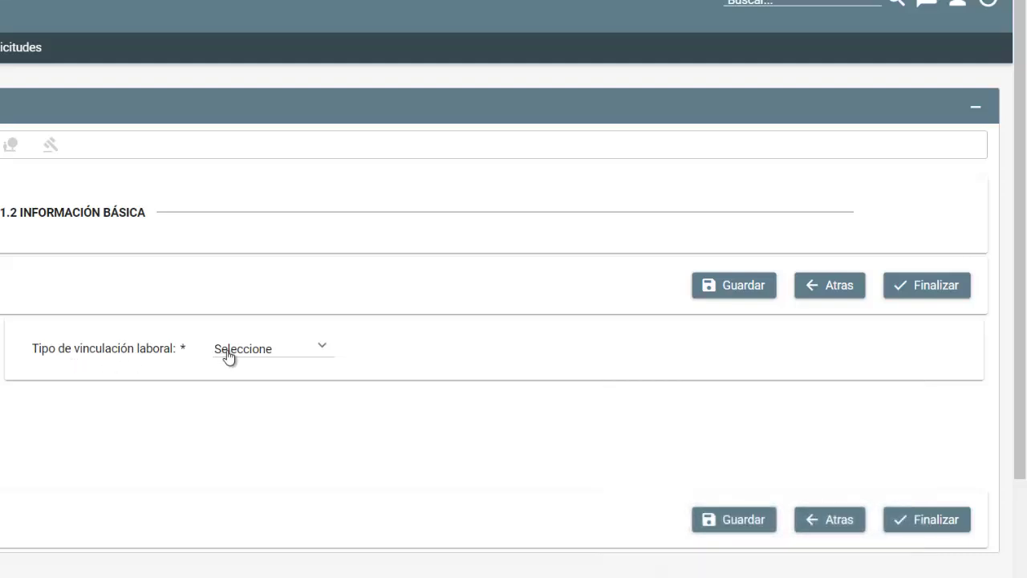
Set Tipo de vinculación laboral to Independiente, save it, and finalize the section
{"action": "left_click", "coordinate": [298, 350]}
{"action": "left_click", "coordinate": [258, 499]}
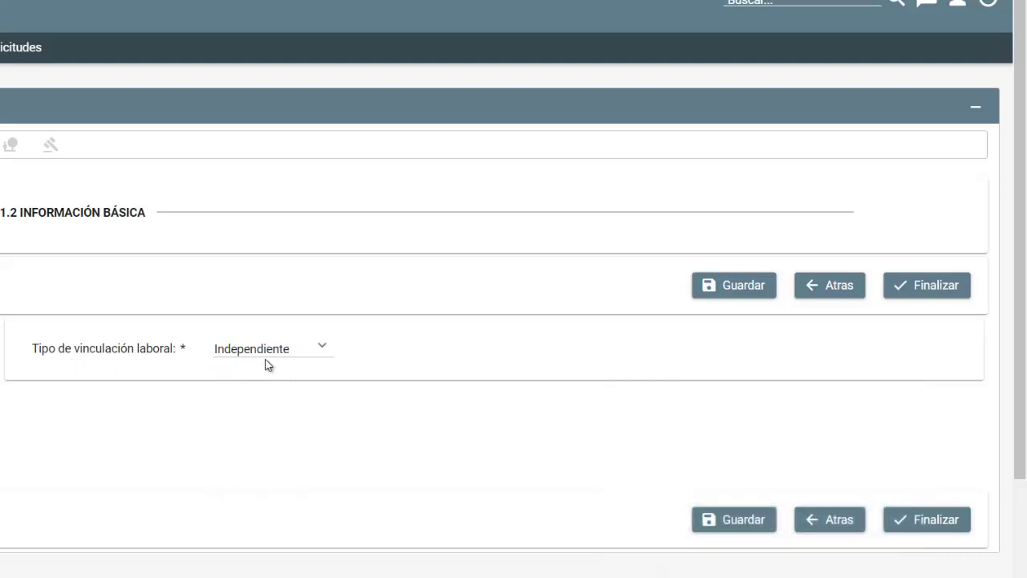
{"action": "scroll", "coordinate": [740, 363], "scroll_direction": "down", "scroll_amount": 1}
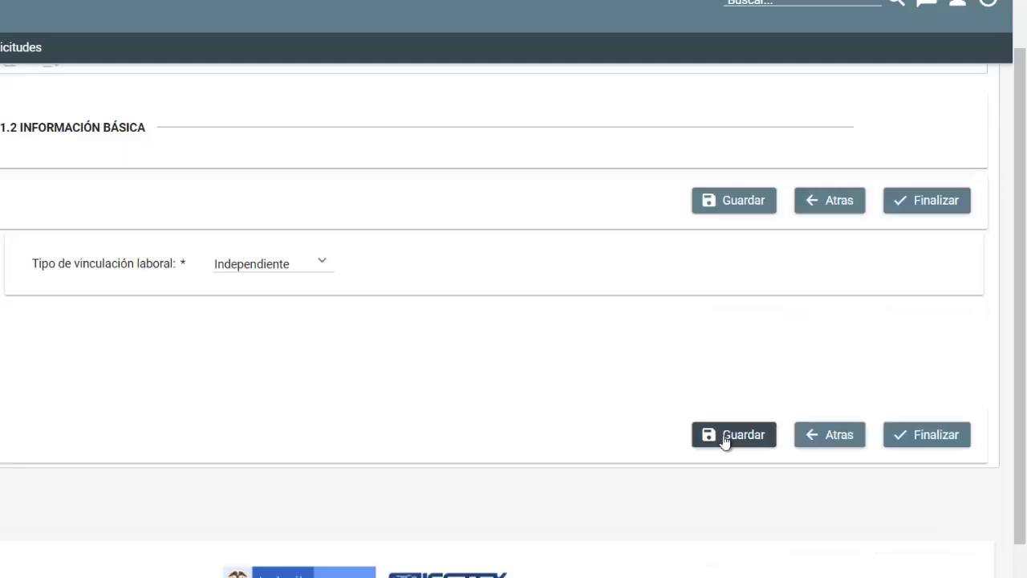
{"action": "left_click", "coordinate": [725, 436]}
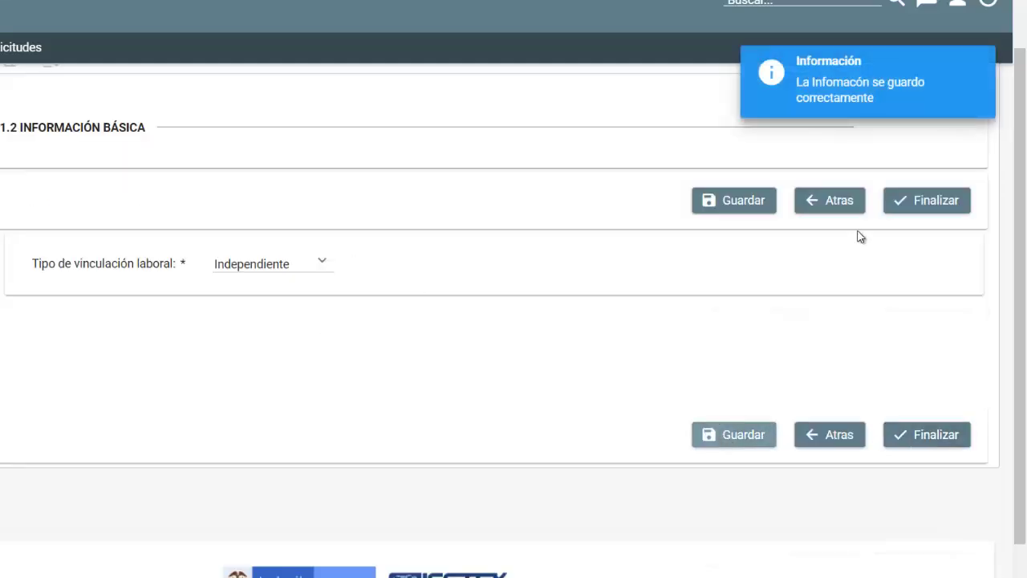
{"action": "left_click", "coordinate": [927, 441]}
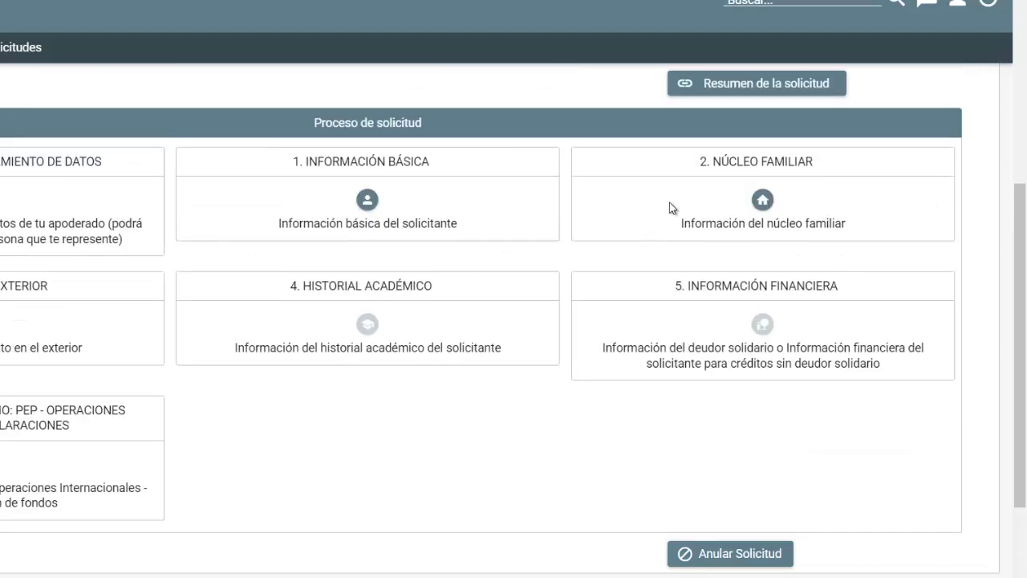
Open the family nucleus section, choose Madre, and save the answer
{"action": "left_click", "coordinate": [769, 213]}
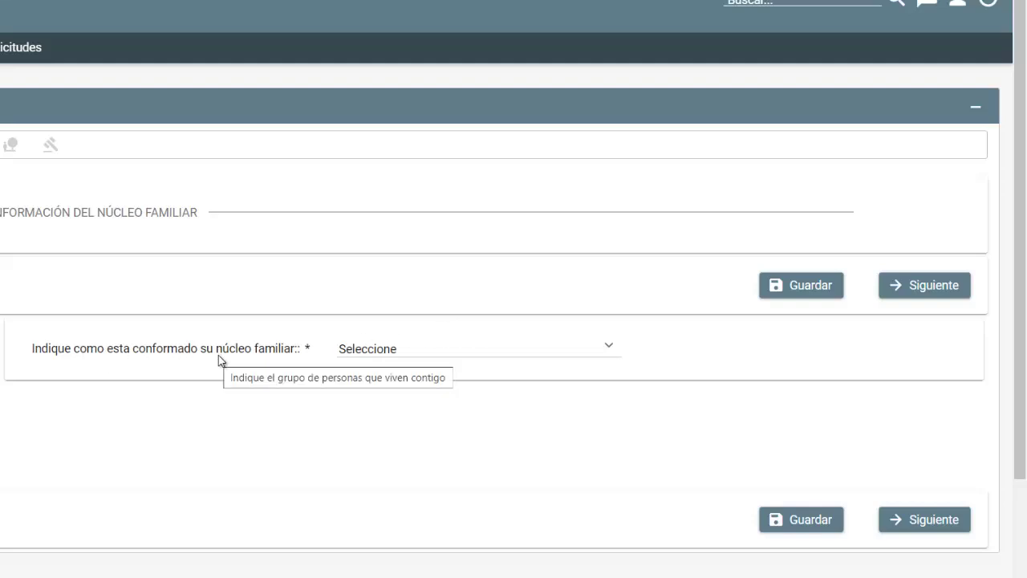
{"action": "left_click", "coordinate": [452, 361]}
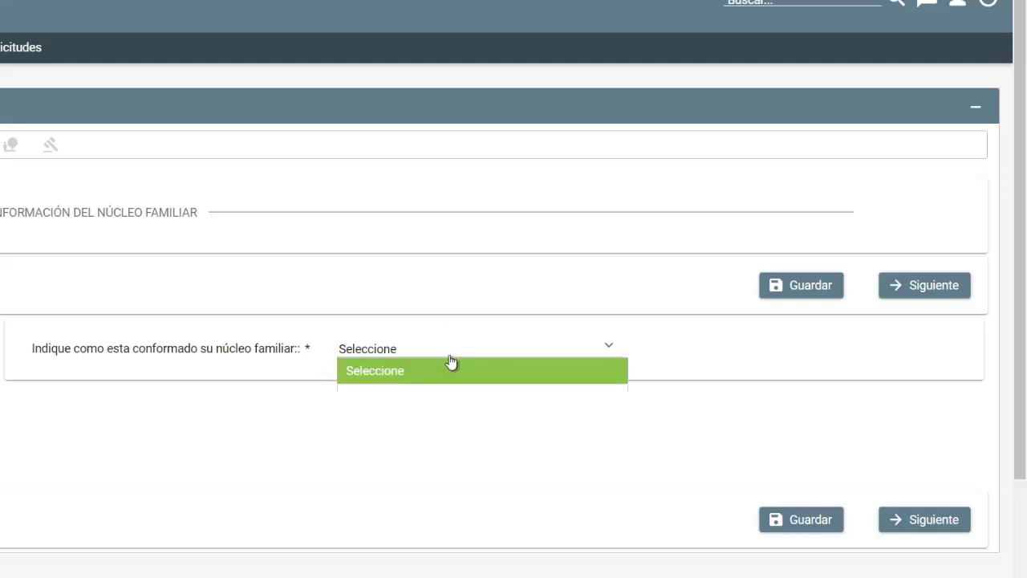
{"action": "key", "text": "Down"}
{"action": "key", "text": "Down"}
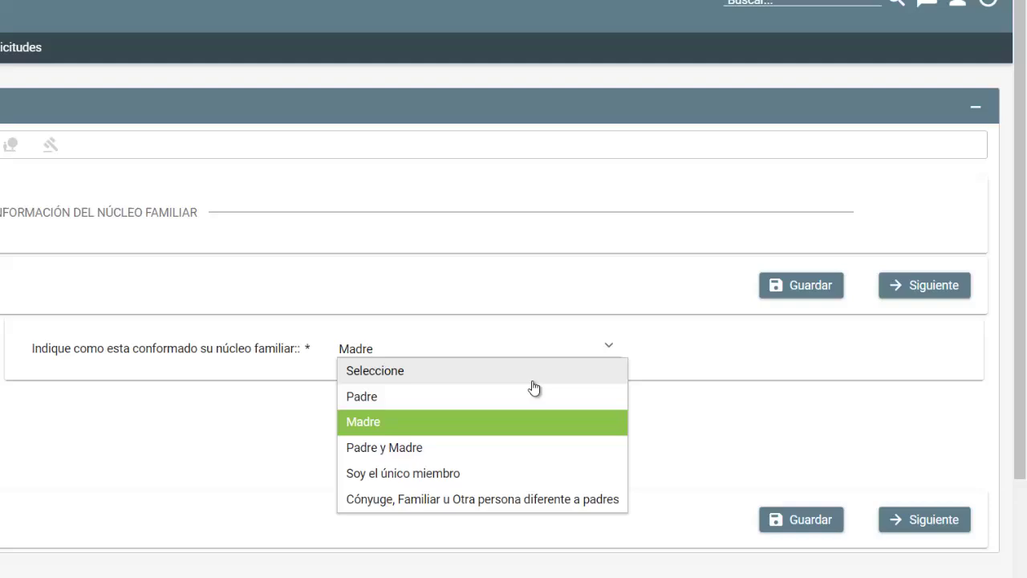
{"action": "left_click", "coordinate": [386, 425]}
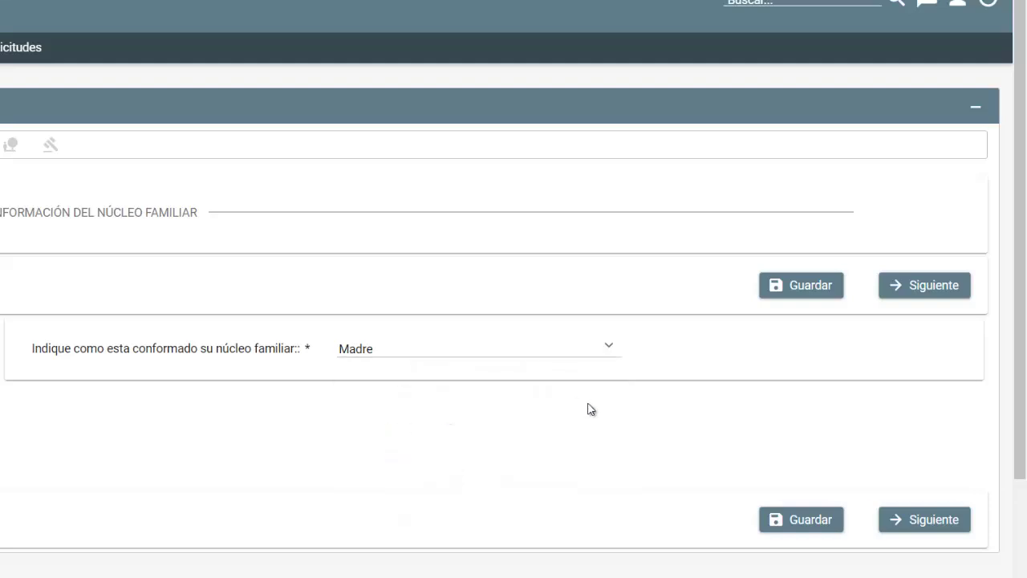
{"action": "left_click", "coordinate": [812, 522]}
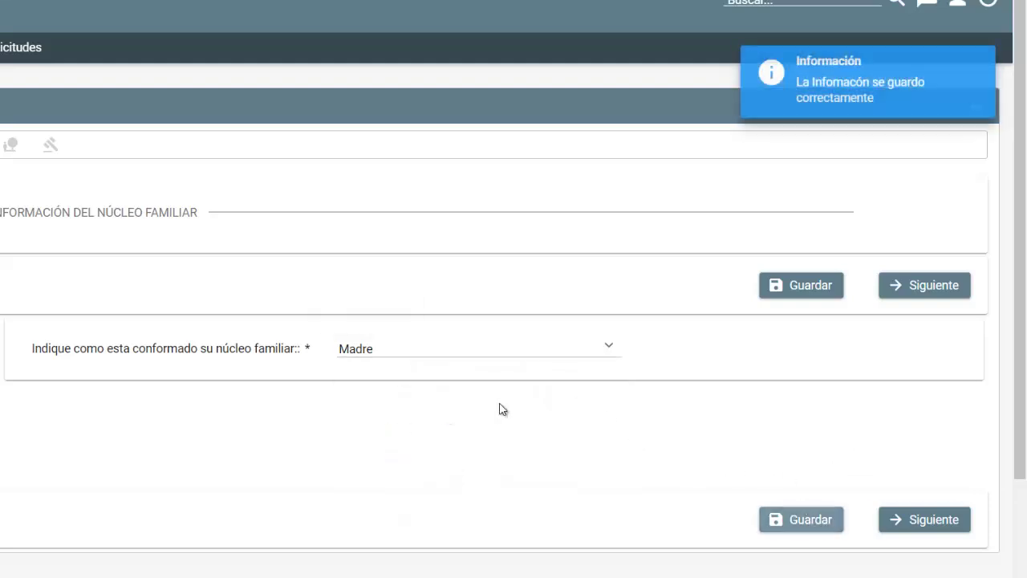
{"action": "left_click", "coordinate": [913, 522]}
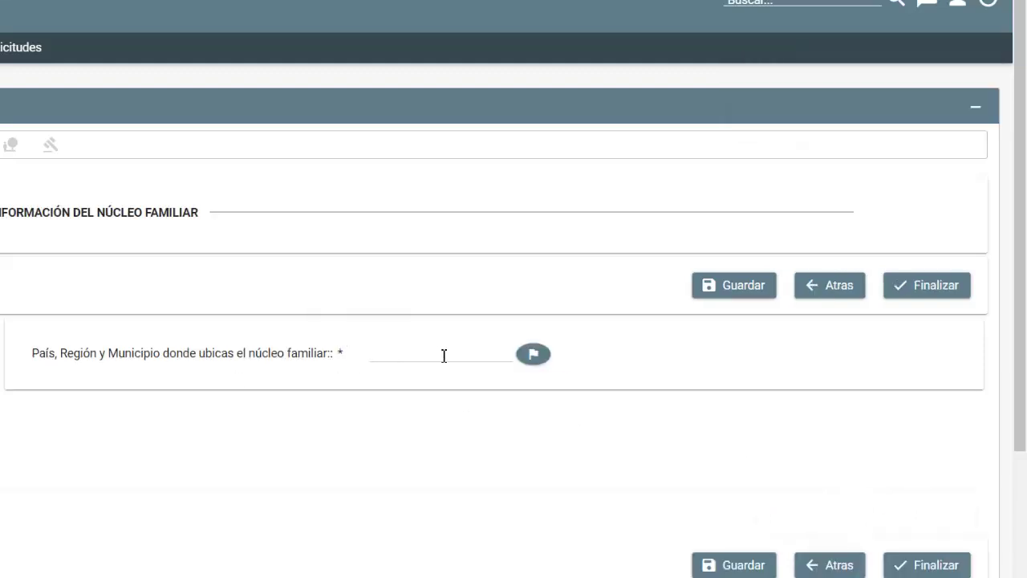
Assign the family's city in COLOMBIA, save, and finish the family section
{"action": "left_click", "coordinate": [535, 356]}
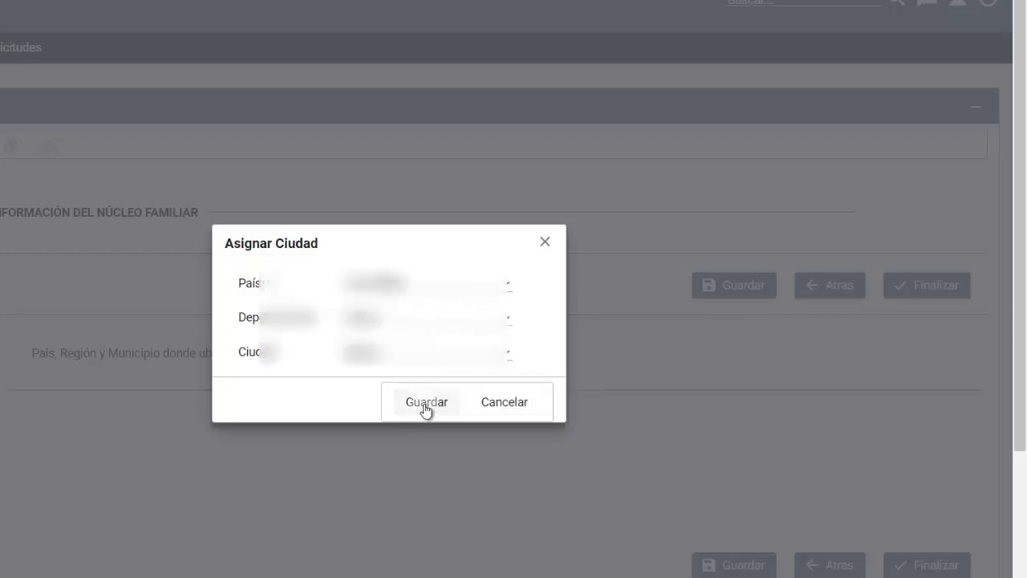
{"action": "left_click", "coordinate": [426, 407]}
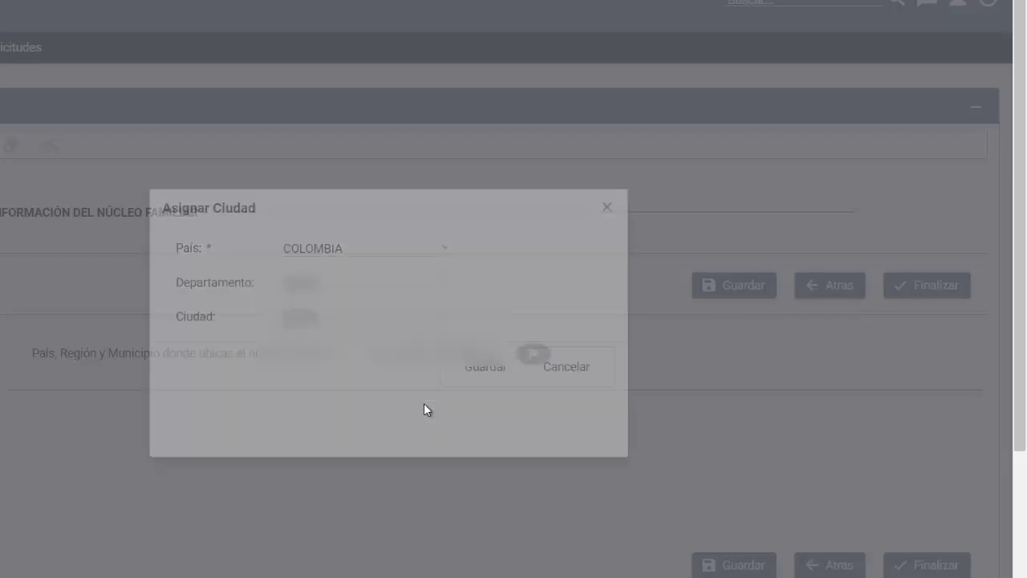
{"action": "left_click", "coordinate": [722, 568]}
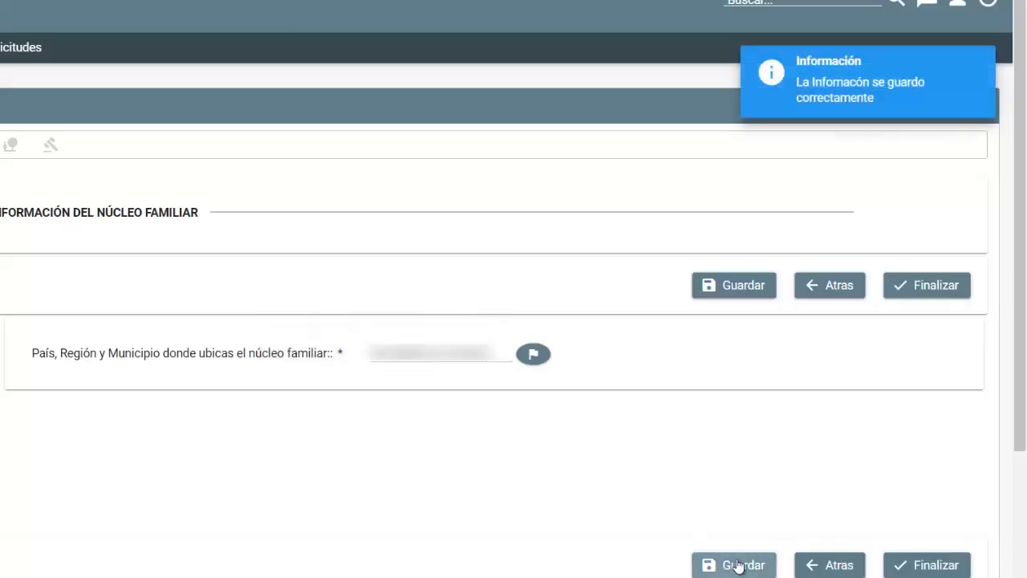
{"action": "left_click", "coordinate": [931, 567]}
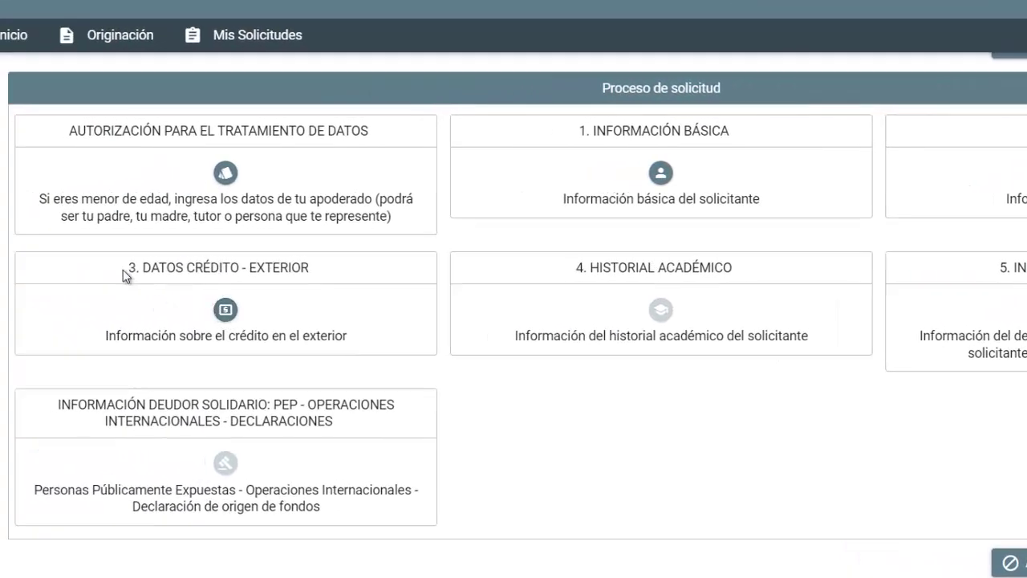
Open 3. DATOS CRÉDITO - EXTERIOR and start assigning a language institute in Australia
{"action": "left_click", "coordinate": [230, 321]}
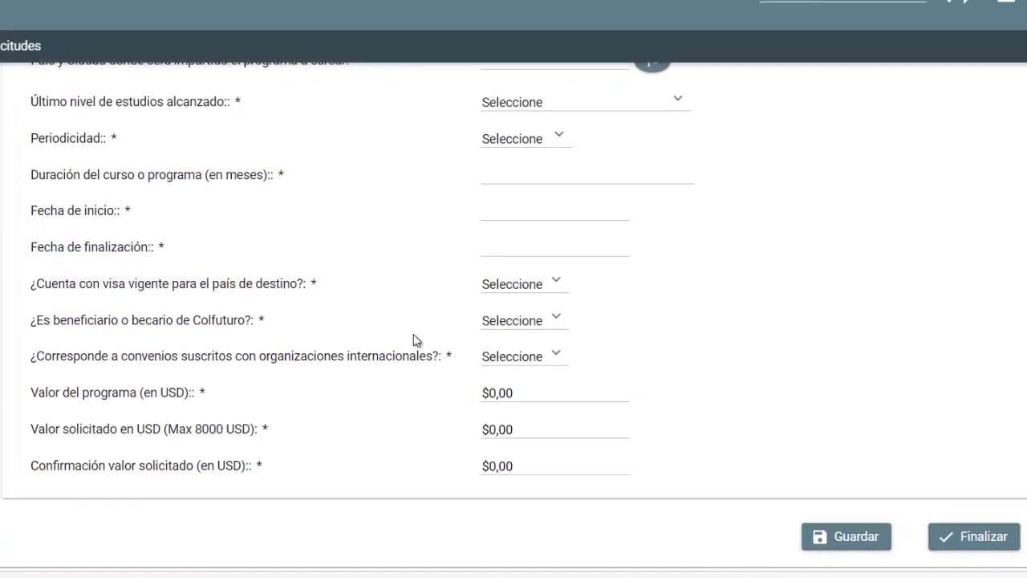
{"action": "scroll", "coordinate": [417, 340], "scroll_direction": "up", "scroll_amount": 5}
{"action": "scroll", "coordinate": [423, 322], "scroll_direction": "down", "scroll_amount": 1}
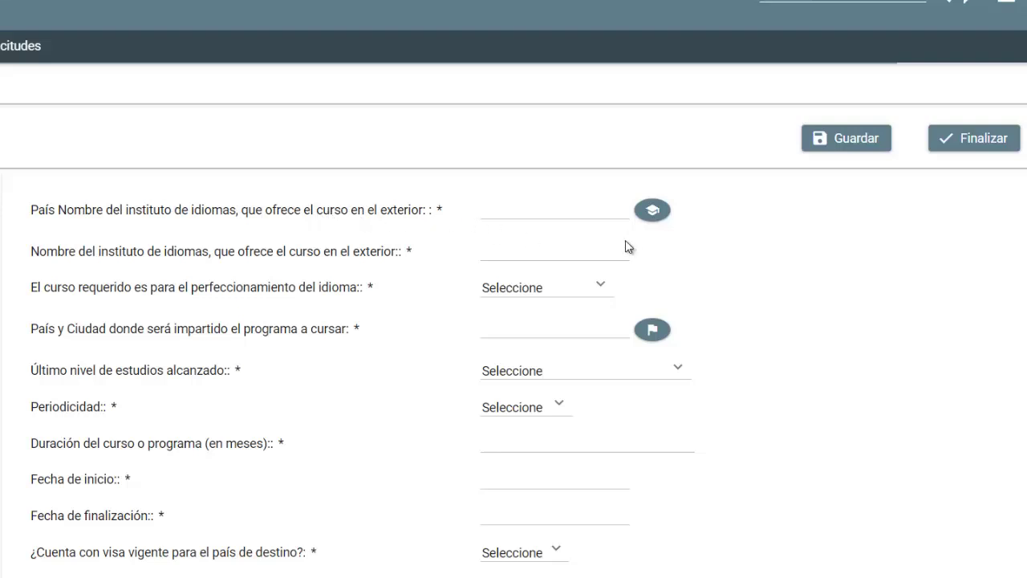
{"action": "left_click", "coordinate": [656, 213]}
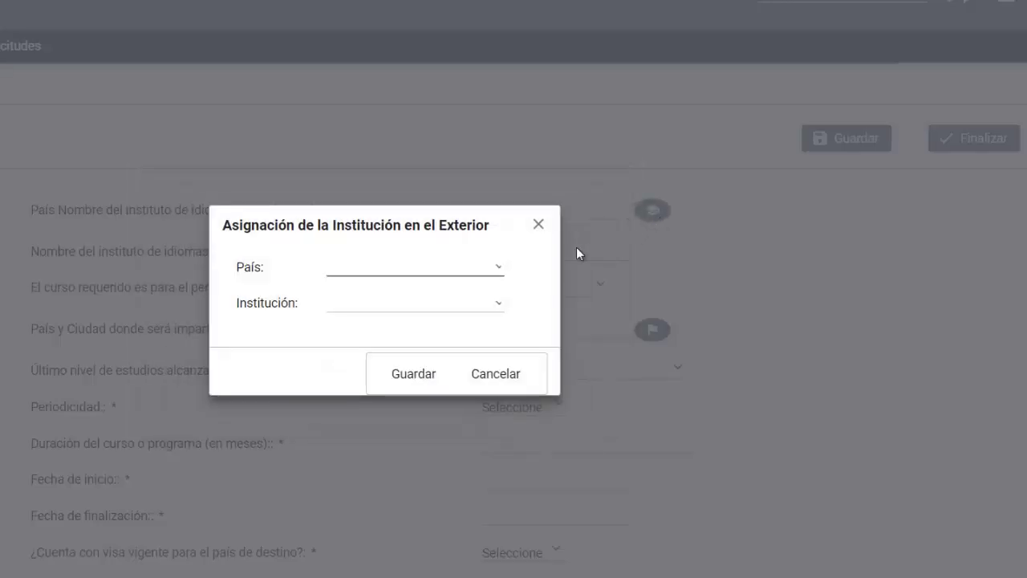
{"action": "type", "text": "a"}
{"action": "left_click", "coordinate": [479, 301]}
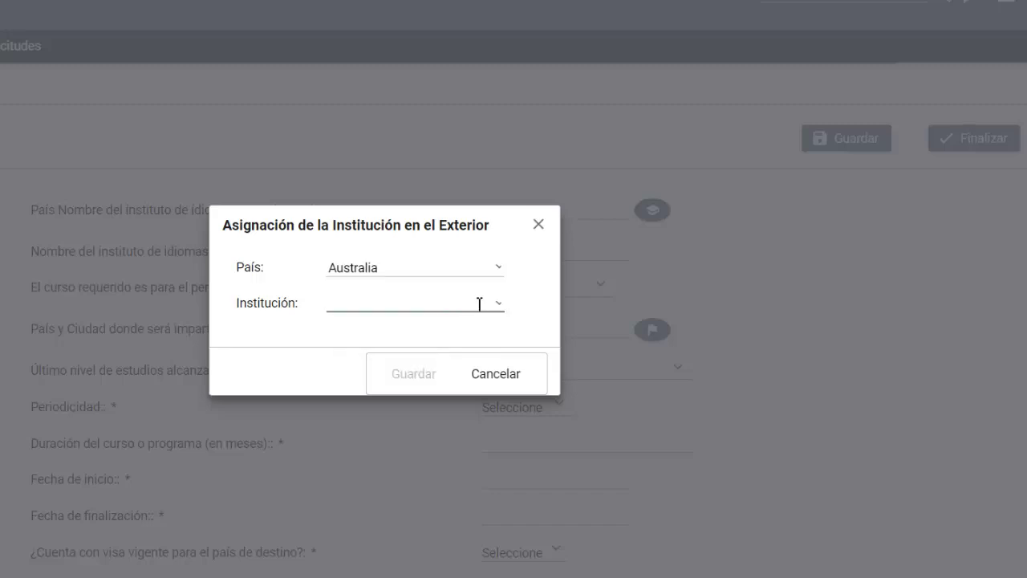
{"action": "left_click", "coordinate": [499, 311]}
Enter NATIONAL COLLEGE OF VOCATIONAL EDUCATION under institution OTRO and choose INGLÉS as the language
{"action": "scroll", "coordinate": [473, 349], "scroll_direction": "down", "scroll_amount": 10}
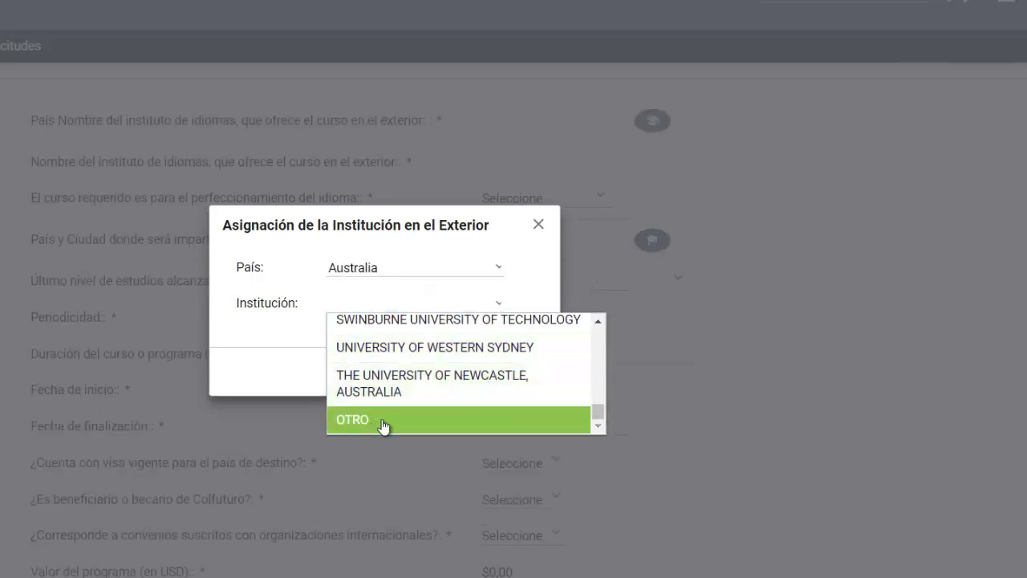
{"action": "left_click", "coordinate": [376, 421]}
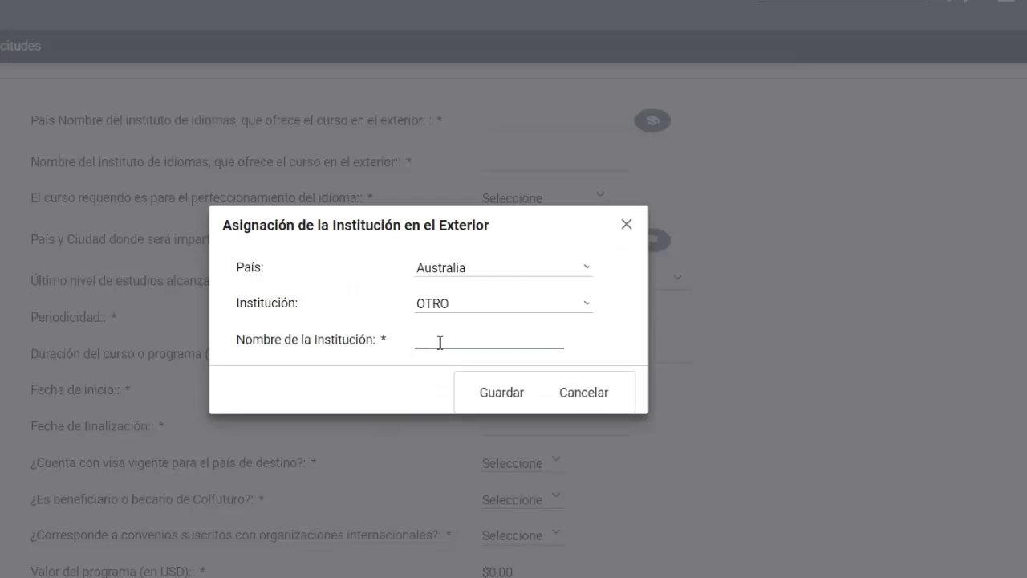
{"action": "left_click", "coordinate": [409, 347]}
{"action": "type", "text": "NATIONAL COLLEGE OF V"}
{"action": "left_click", "coordinate": [501, 393]}
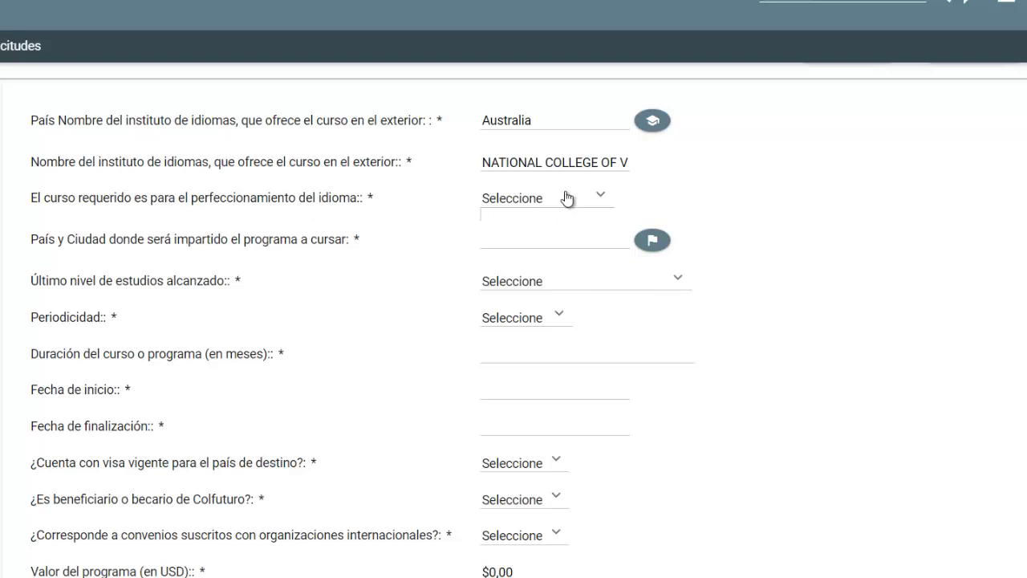
{"action": "left_click", "coordinate": [500, 198]}
{"action": "left_click", "coordinate": [535, 248]}
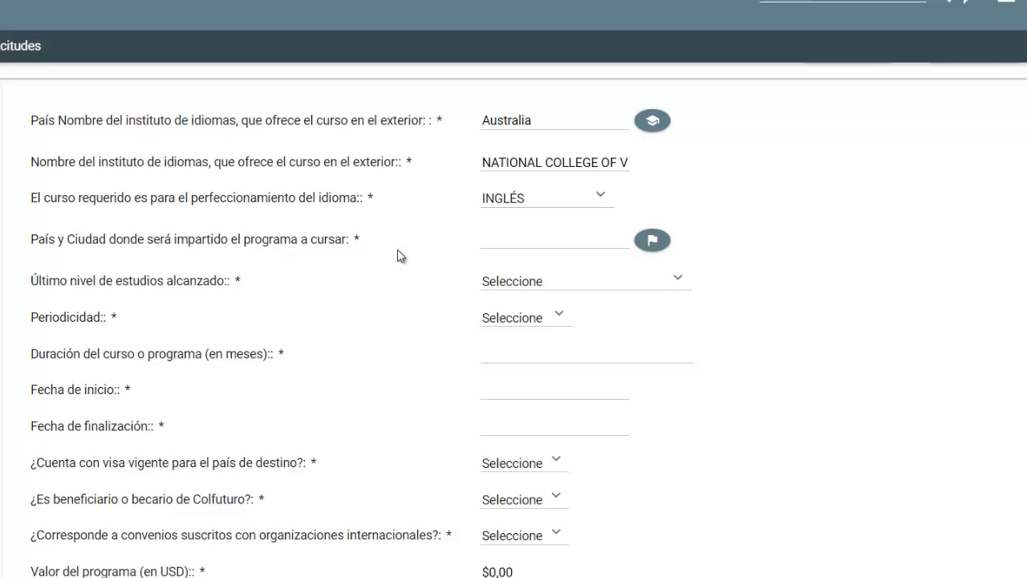
Assign Sydney as the program's city
{"action": "left_click", "coordinate": [652, 240]}
{"action": "left_click", "coordinate": [406, 330]}
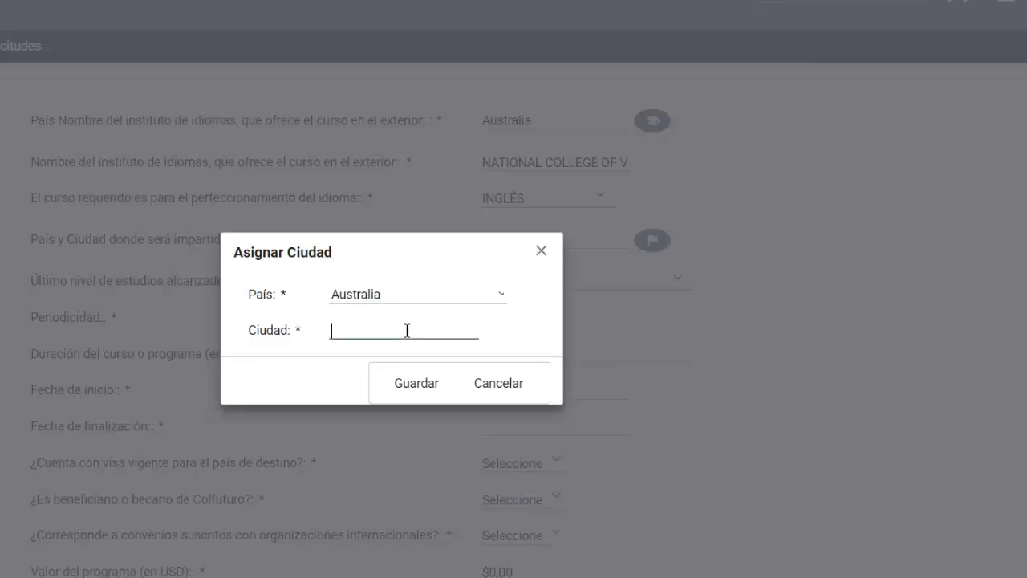
{"action": "type", "text": "Sydney"}
{"action": "left_click", "coordinate": [399, 386]}
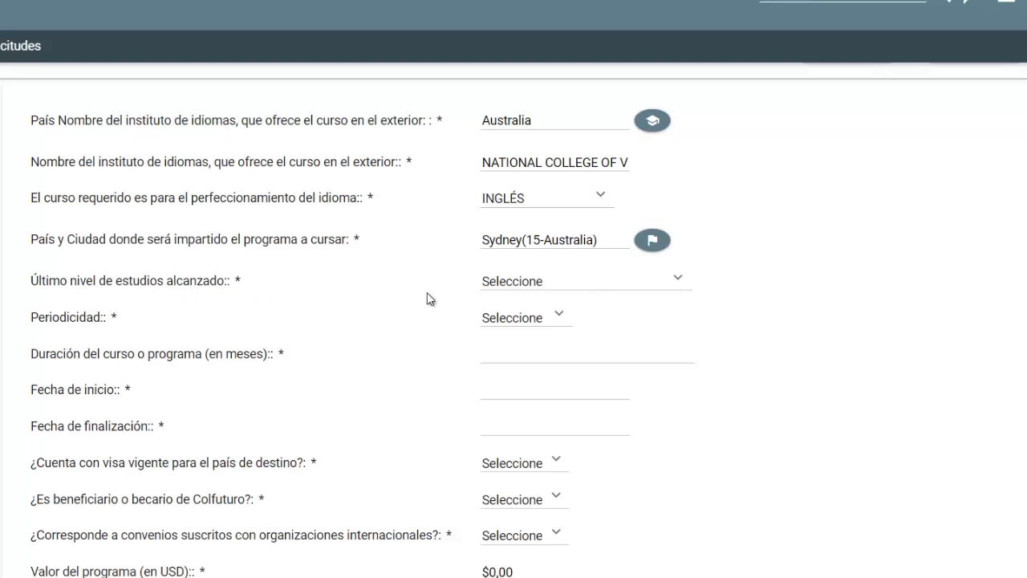
Set the education level to Universitario, periodicity to Mensual, and duration to 6
{"action": "left_click", "coordinate": [592, 291]}
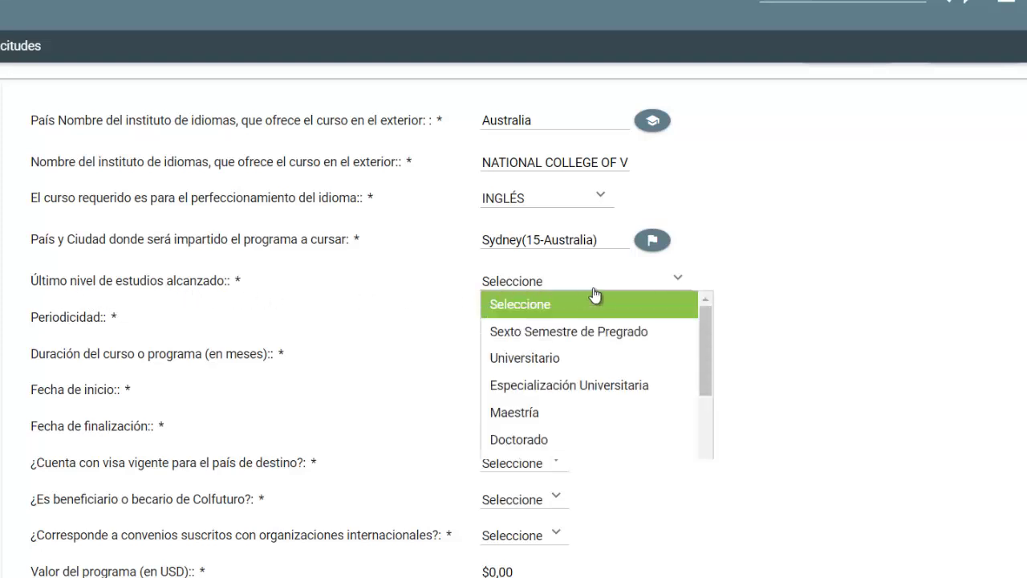
{"action": "left_click", "coordinate": [575, 358]}
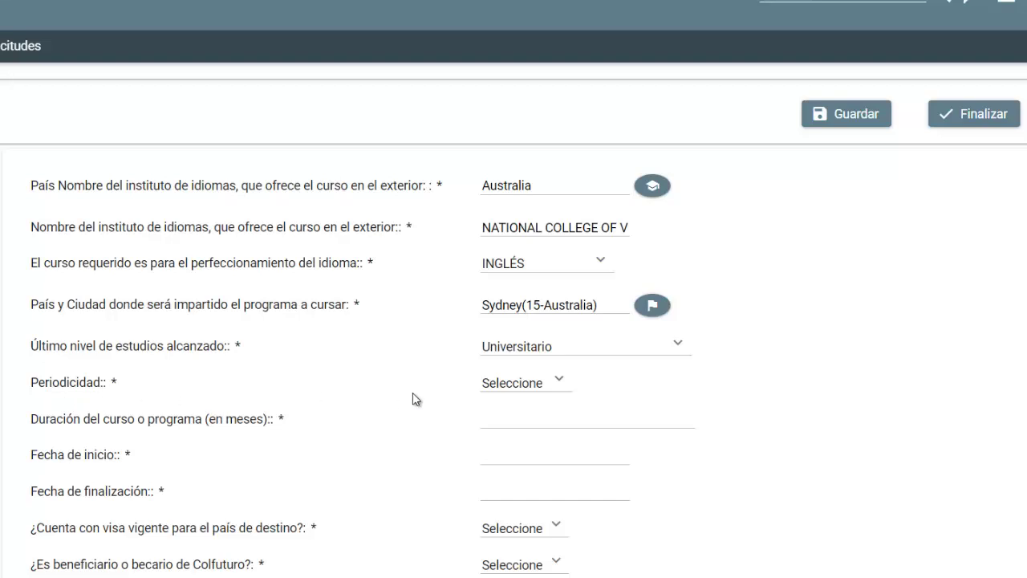
{"action": "left_click", "coordinate": [513, 385]}
{"action": "left_click", "coordinate": [531, 450]}
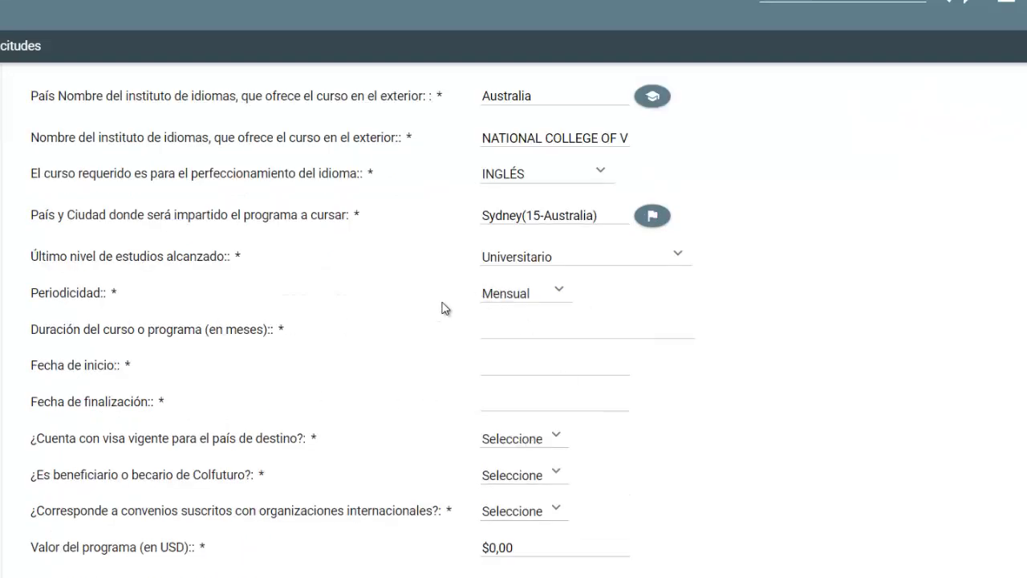
{"action": "left_click", "coordinate": [526, 322]}
{"action": "type", "text": "6"}
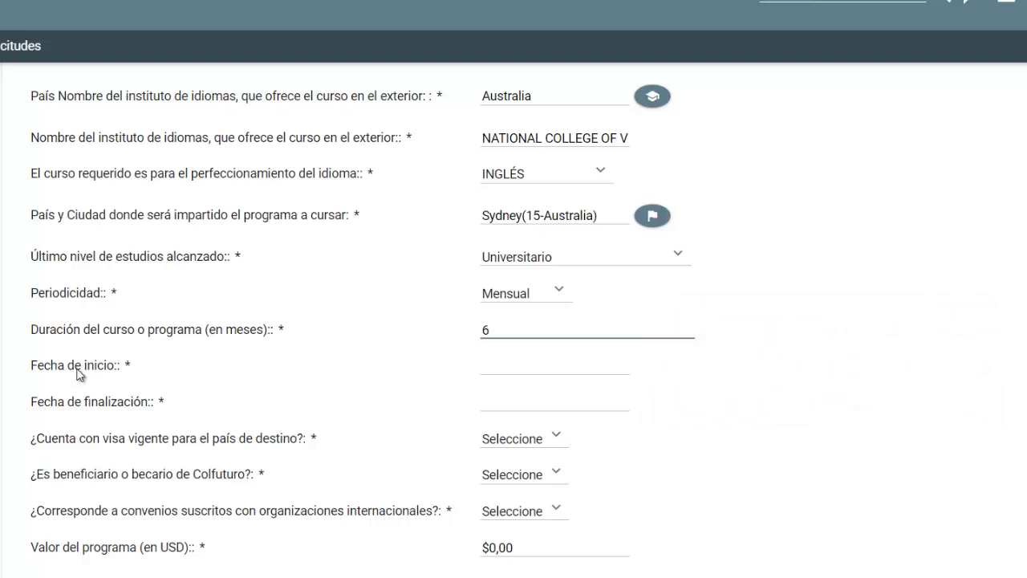
Pick 30/10/2023 as the program start date in the calendar
{"action": "left_click", "coordinate": [504, 367]}
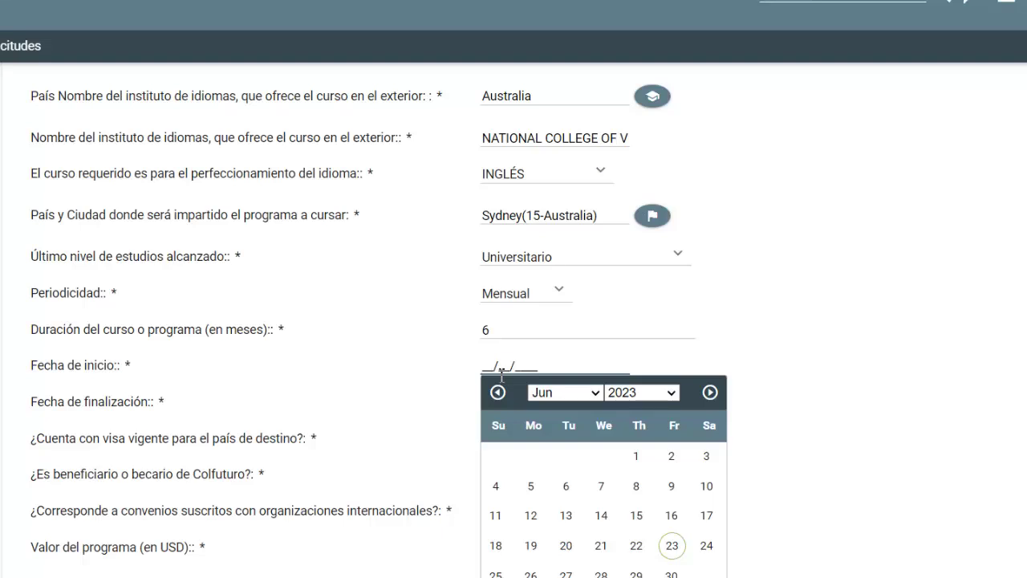
{"action": "left_click", "coordinate": [567, 393]}
{"action": "left_click", "coordinate": [554, 553]}
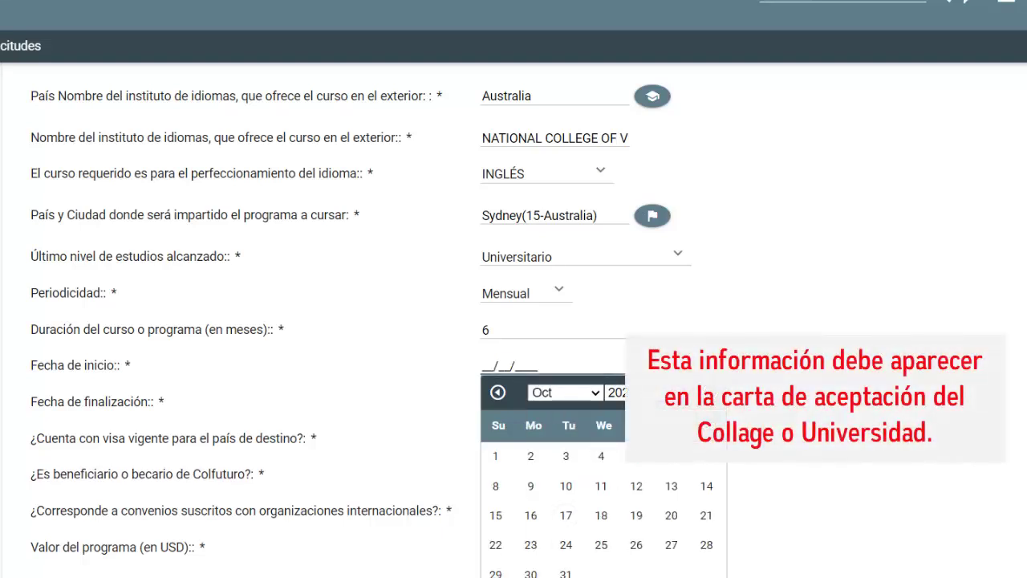
{"action": "left_click", "coordinate": [531, 573]}
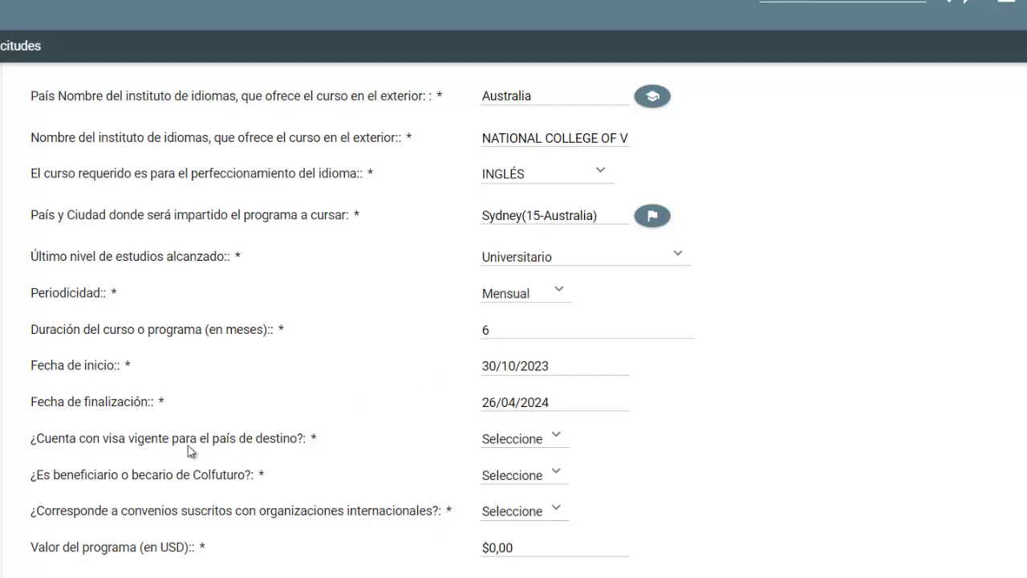
Answer NO to the valid visa, Colfuturo beneficiary and international agreements questions
{"action": "left_click", "coordinate": [529, 440]}
{"action": "left_click", "coordinate": [504, 516]}
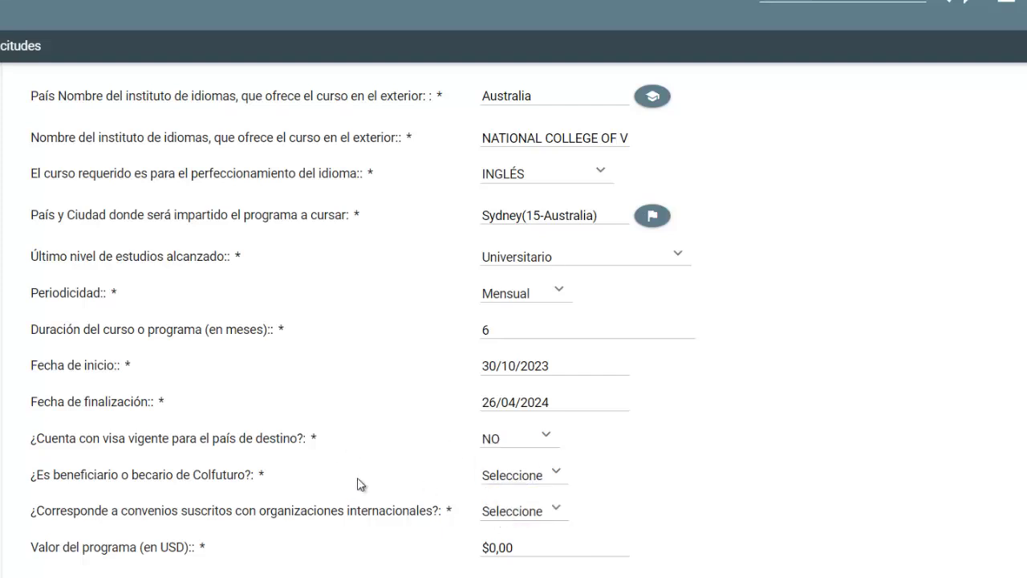
{"action": "scroll", "coordinate": [358, 477], "scroll_direction": "down", "scroll_amount": 3}
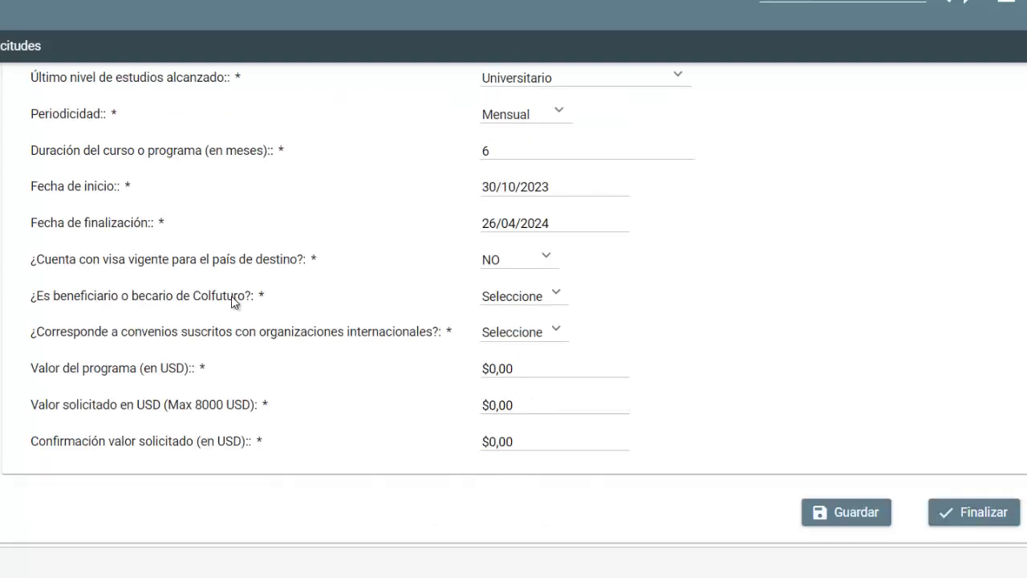
{"action": "left_click", "coordinate": [503, 297]}
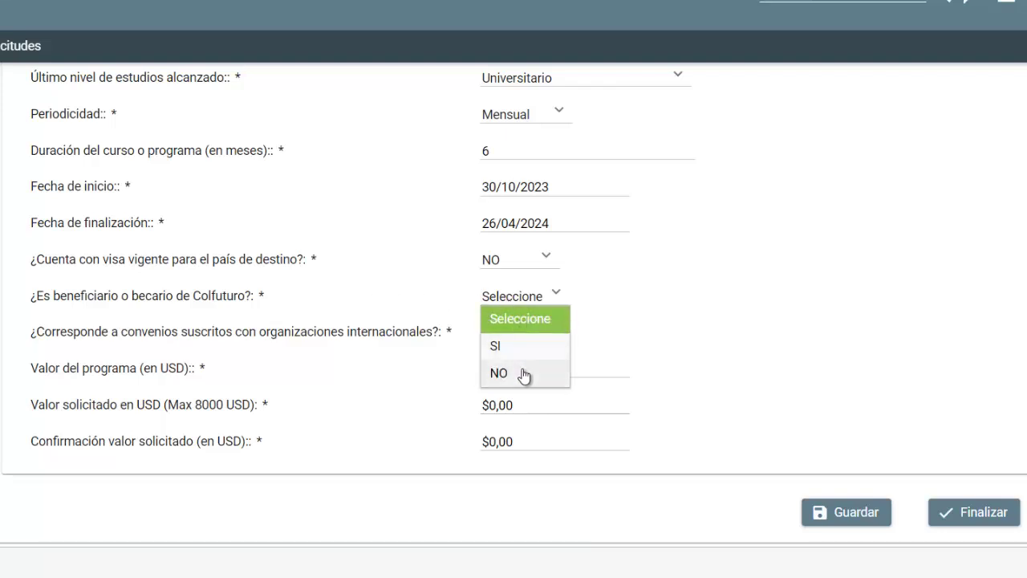
{"action": "left_click", "coordinate": [522, 372]}
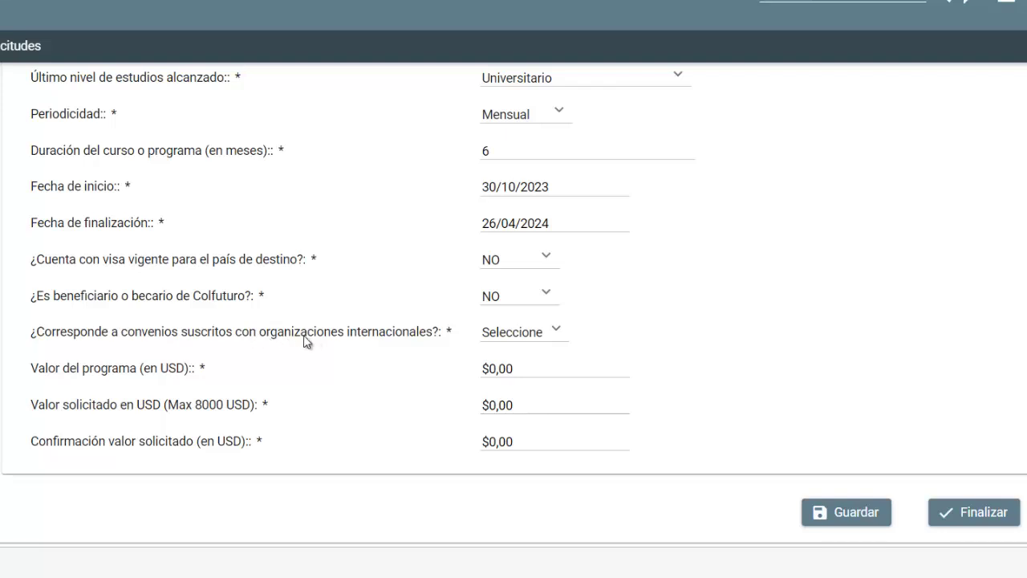
{"action": "left_click", "coordinate": [536, 340]}
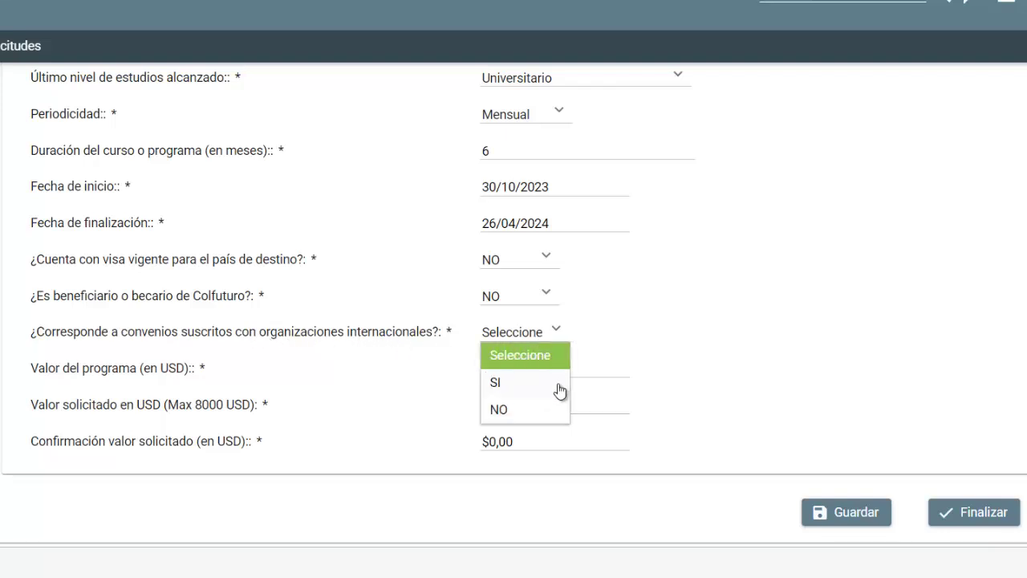
{"action": "left_click", "coordinate": [523, 412]}
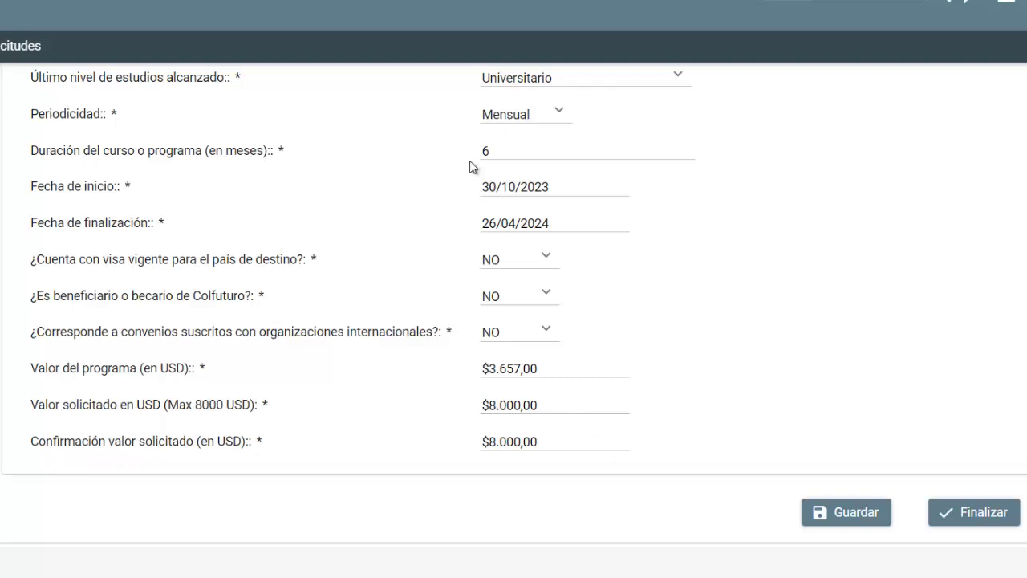
Save the study-abroad details and finish the section
{"action": "scroll", "coordinate": [593, 345], "scroll_direction": "up", "scroll_amount": 1}
{"action": "scroll", "coordinate": [592, 341], "scroll_direction": "up", "scroll_amount": 3}
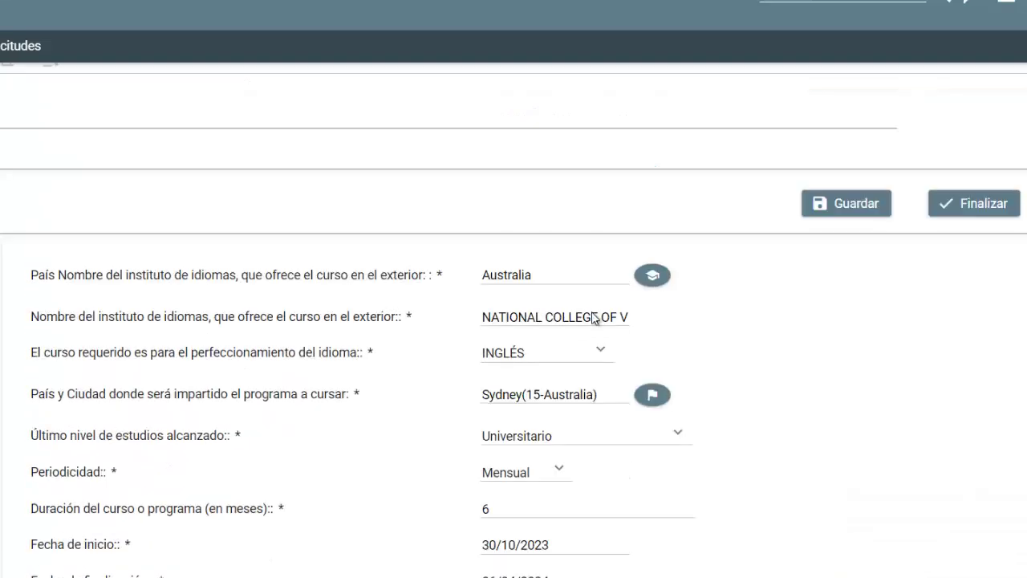
{"action": "scroll", "coordinate": [682, 329], "scroll_direction": "down", "scroll_amount": 5}
{"action": "left_click", "coordinate": [855, 424]}
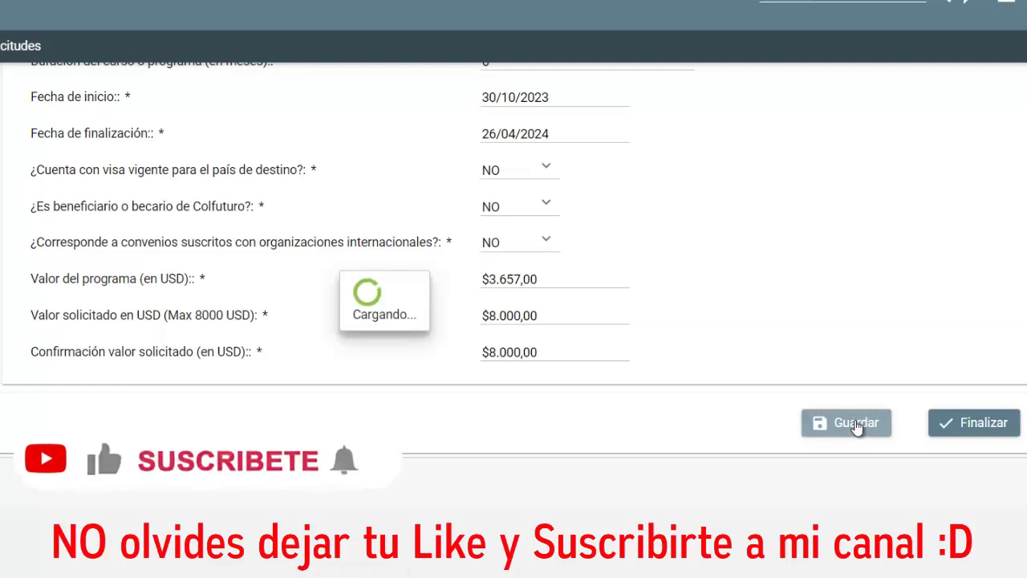
{"action": "left_click", "coordinate": [975, 425]}
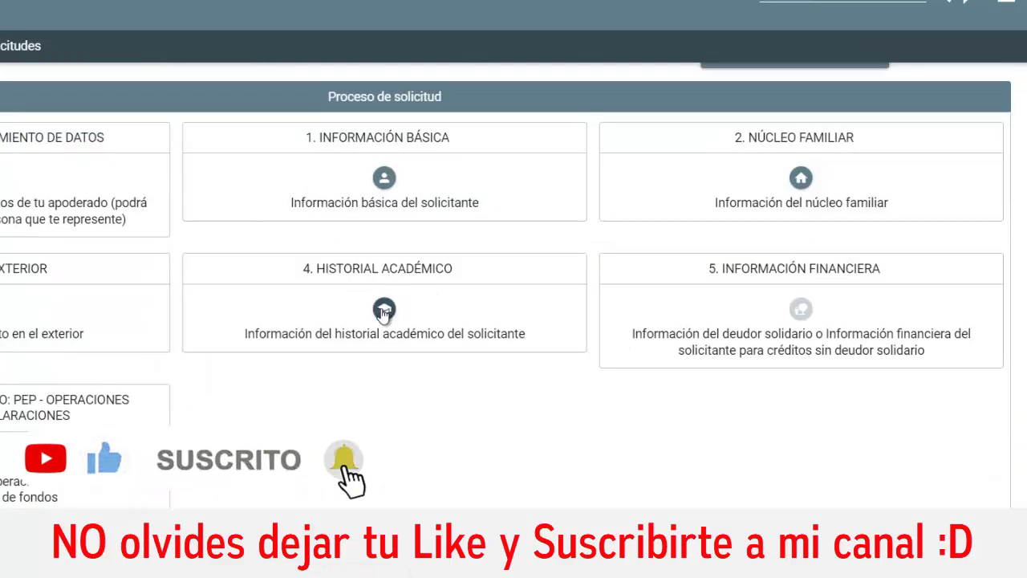
In Historial Académico, answer SI to undergraduate studies in Colombia, save, and continue
{"action": "left_click", "coordinate": [450, 273]}
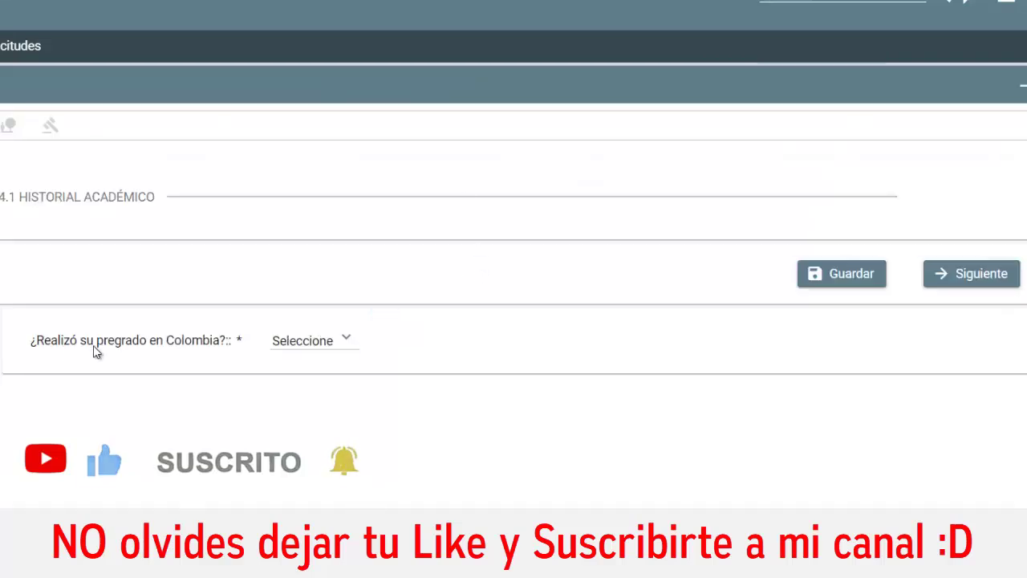
{"action": "left_click", "coordinate": [312, 345]}
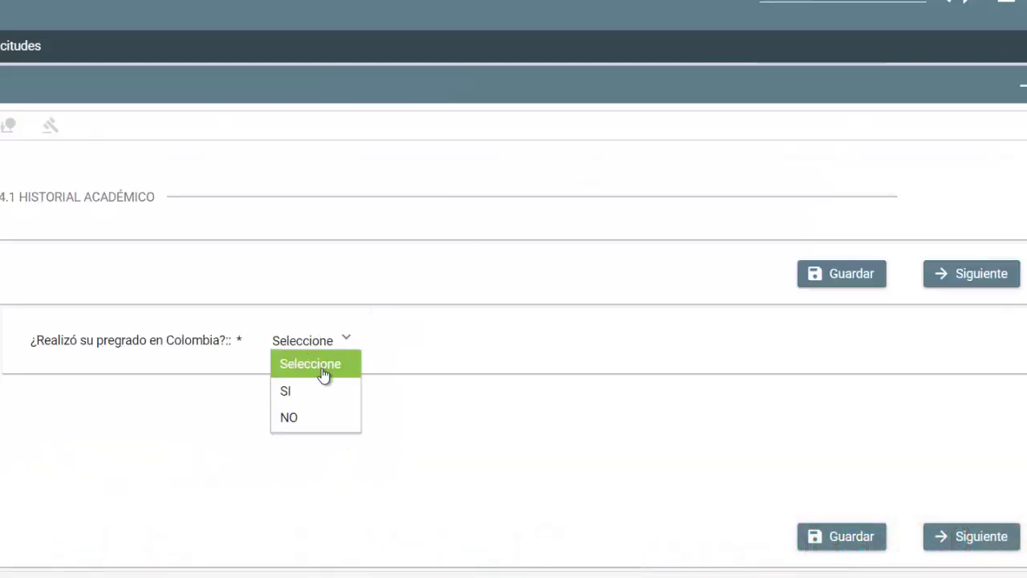
{"action": "left_click", "coordinate": [326, 390]}
{"action": "left_click", "coordinate": [847, 534]}
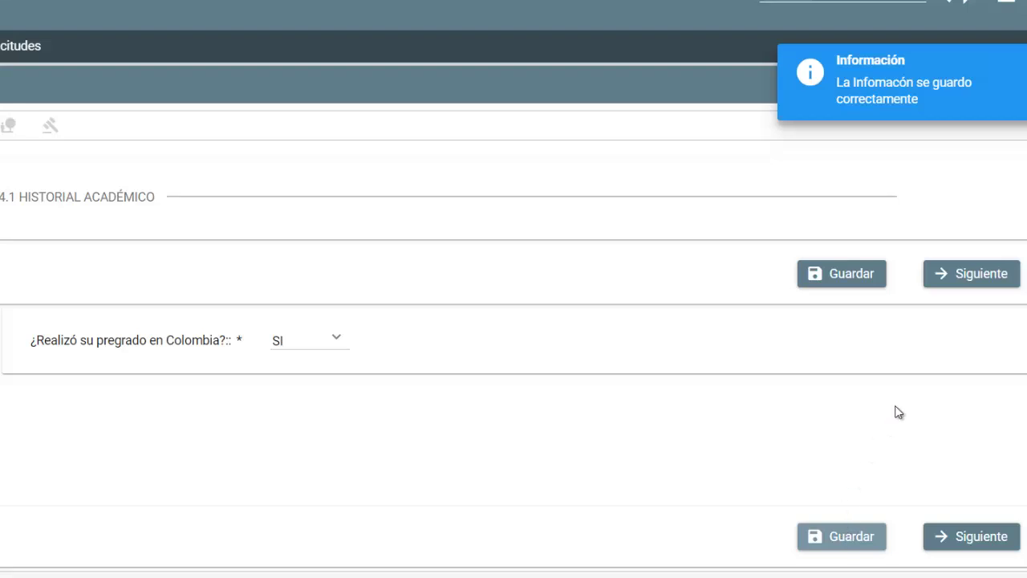
{"action": "left_click", "coordinate": [969, 543]}
Assign the high school's department, municipality and name, then save it
{"action": "scroll", "coordinate": [250, 168], "scroll_direction": "up", "scroll_amount": 1}
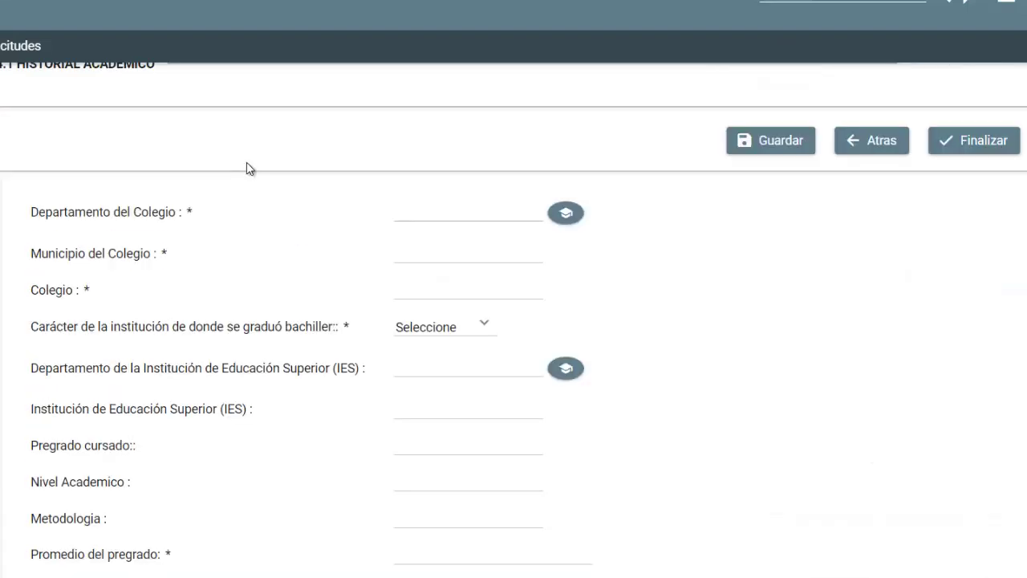
{"action": "scroll", "coordinate": [250, 168], "scroll_direction": "down", "scroll_amount": 1}
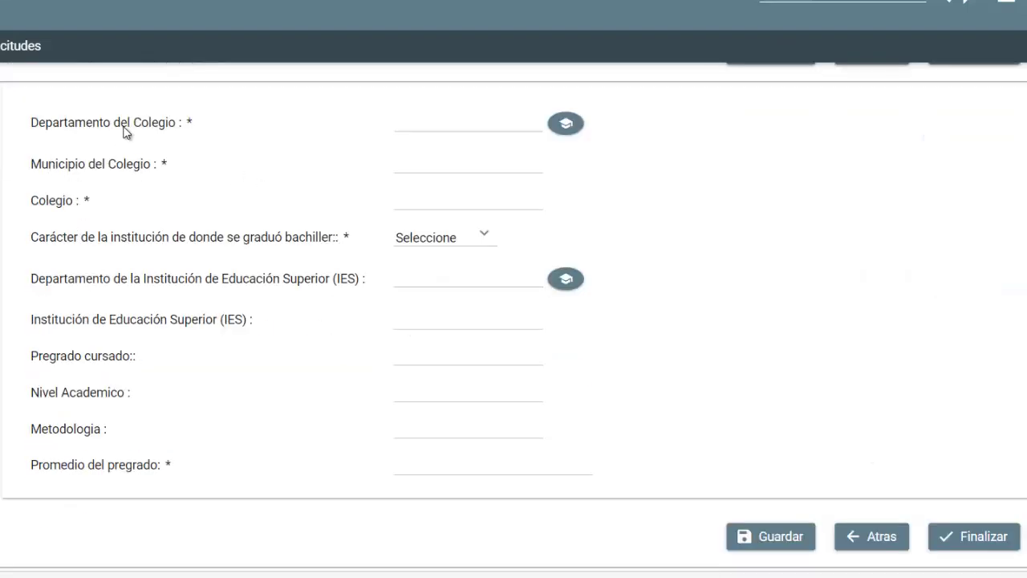
{"action": "left_click", "coordinate": [562, 126]}
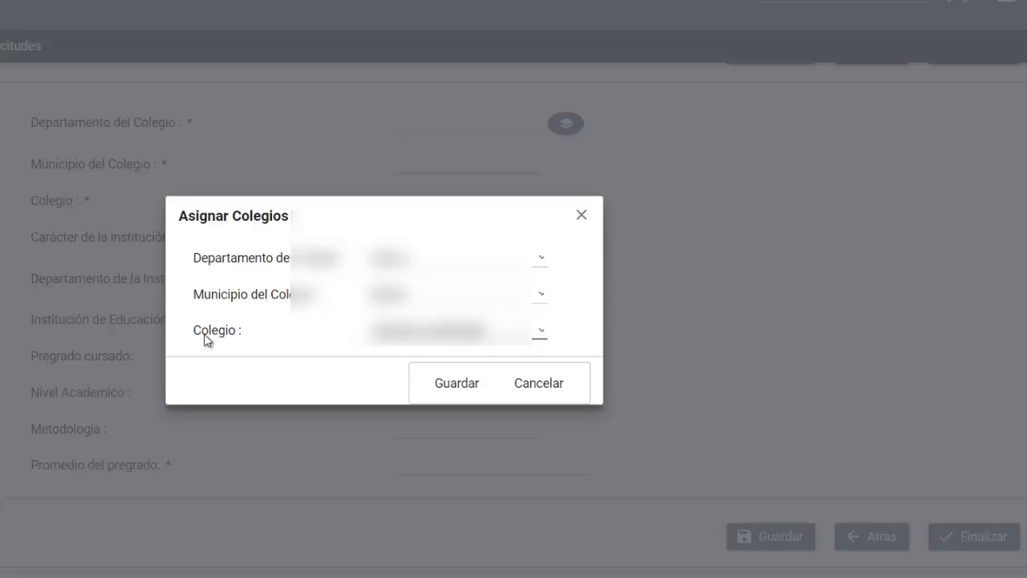
{"action": "left_click", "coordinate": [429, 382]}
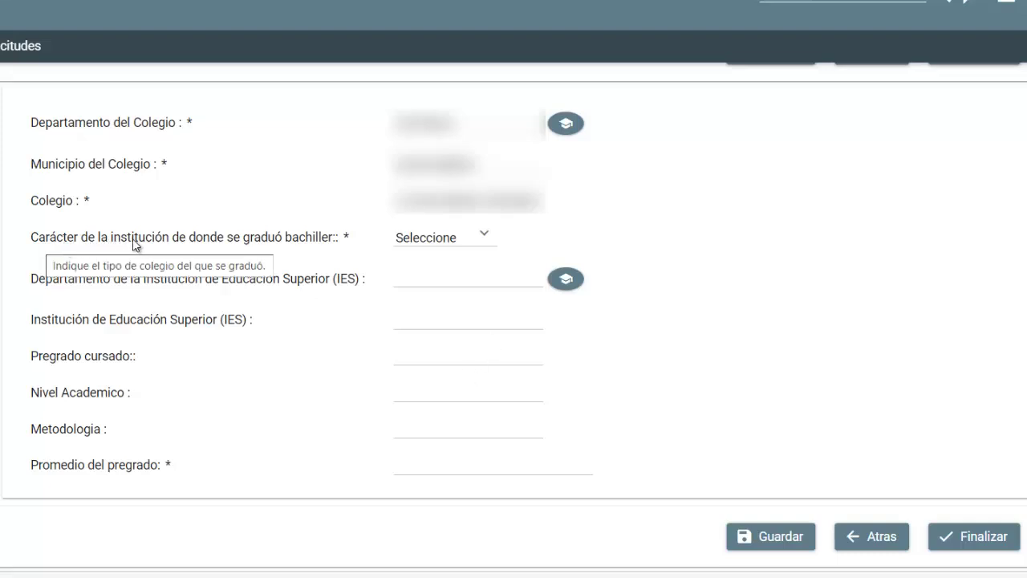
Set the school type to Colegio oficial, assign the university and program, and enter average 4,5
{"action": "left_click", "coordinate": [448, 239]}
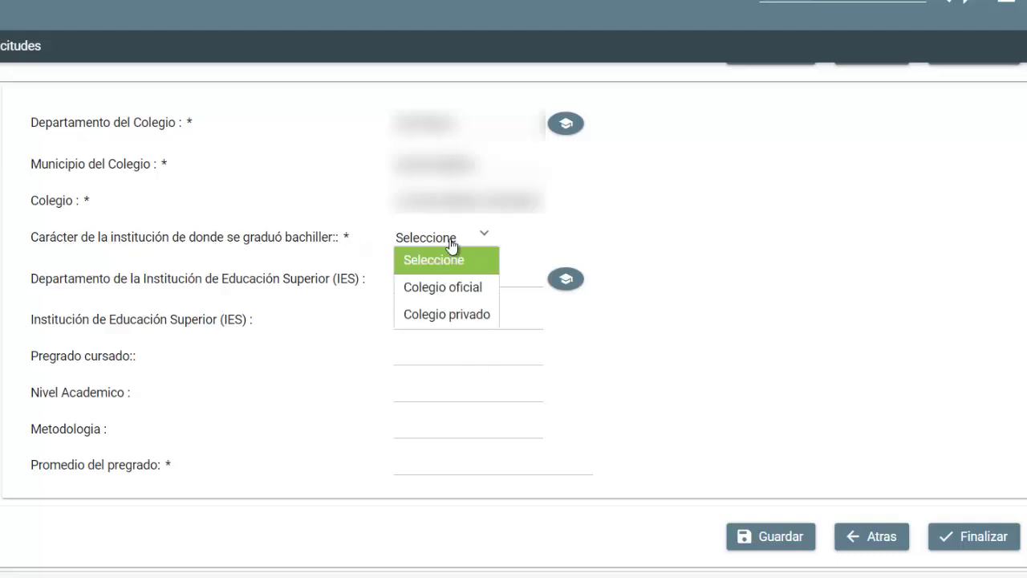
{"action": "left_click", "coordinate": [455, 294]}
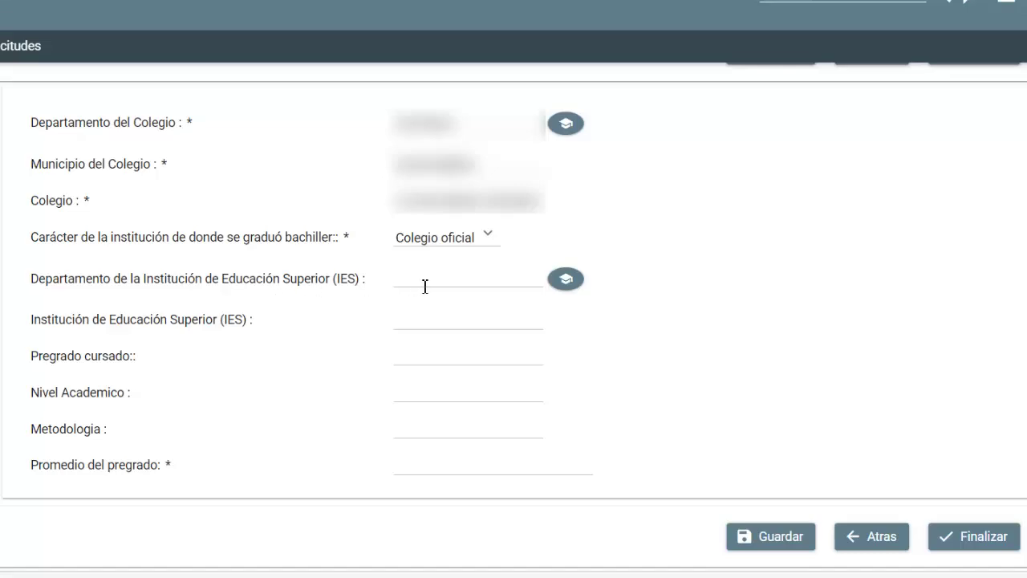
{"action": "left_click", "coordinate": [567, 280]}
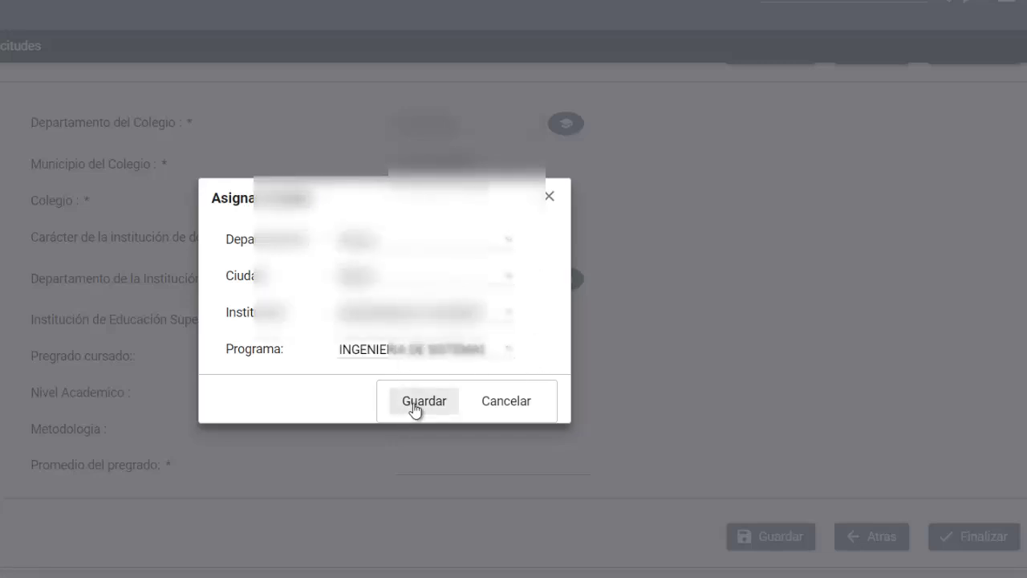
{"action": "left_click", "coordinate": [415, 405]}
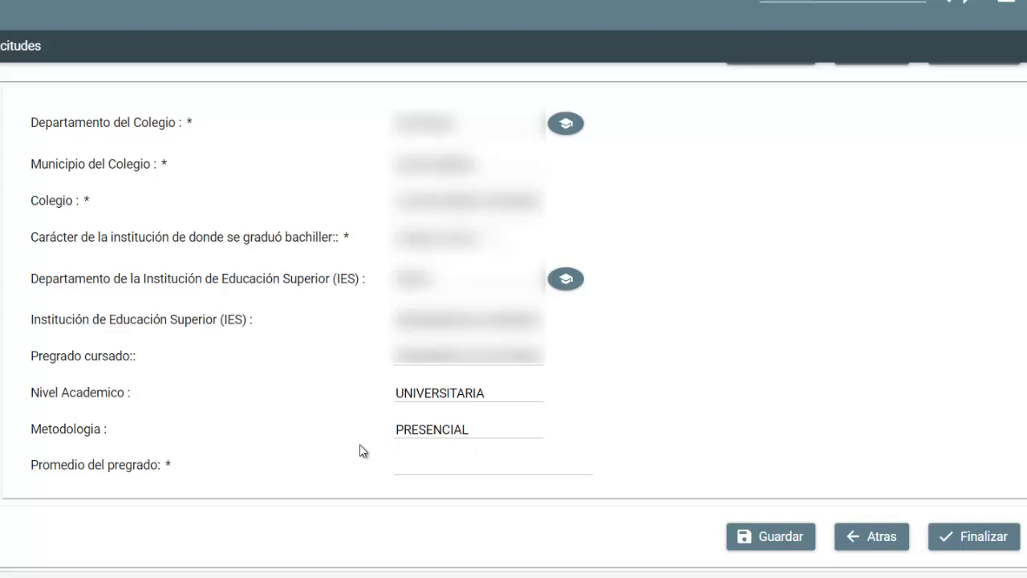
{"action": "left_click", "coordinate": [541, 472]}
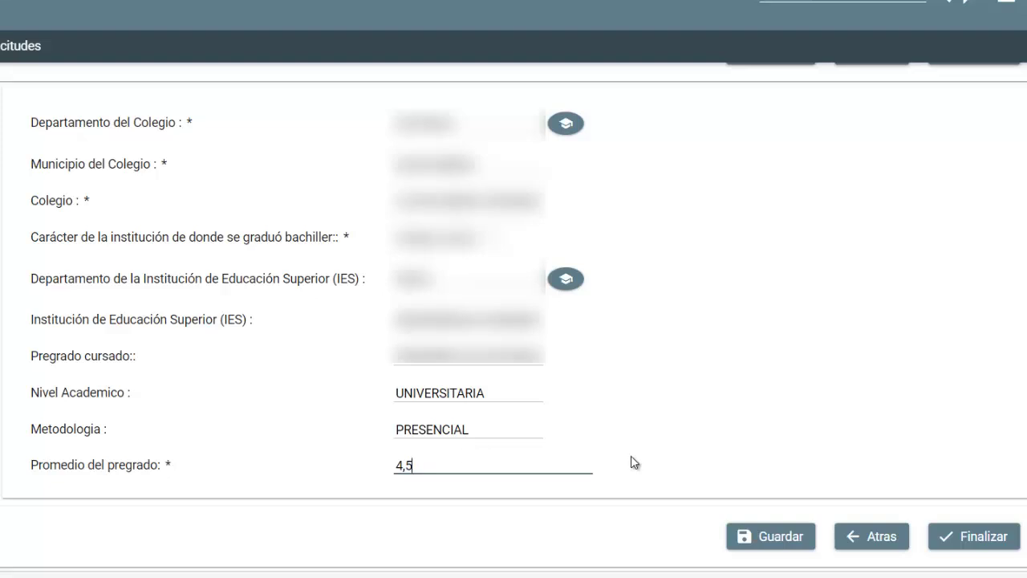
Replace the rejected 4,5 average with 4.5 and save the academic history
{"action": "left_click", "coordinate": [764, 536]}
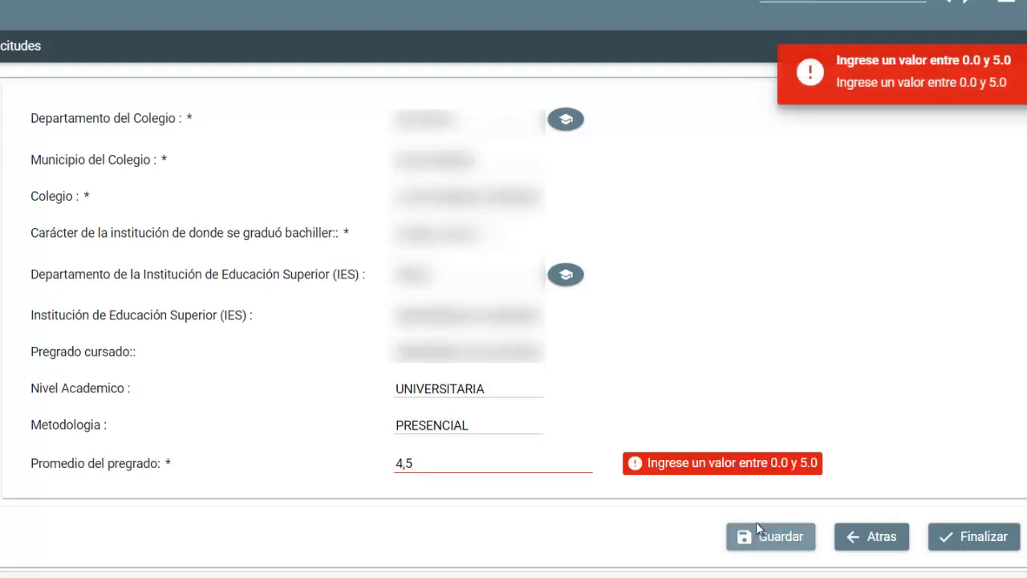
{"action": "left_click_drag", "start_coordinate": [584, 470], "coordinate": [372, 468]}
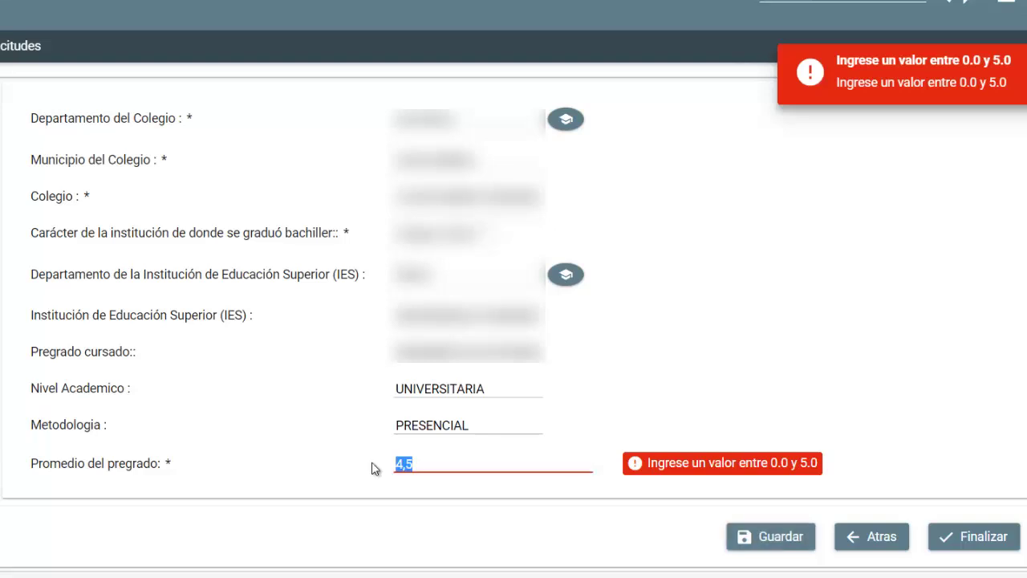
{"action": "type", "text": "4."}
{"action": "left_click", "coordinate": [792, 542]}
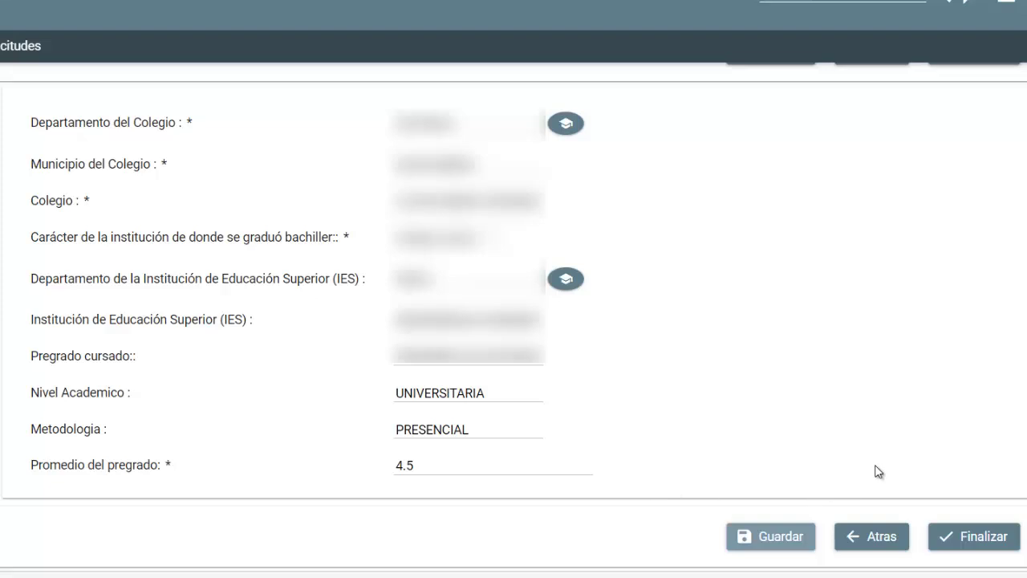
Click Finalizar on Historial Académico to return to the Proceso de solicitud cards
{"action": "left_click", "coordinate": [976, 537]}
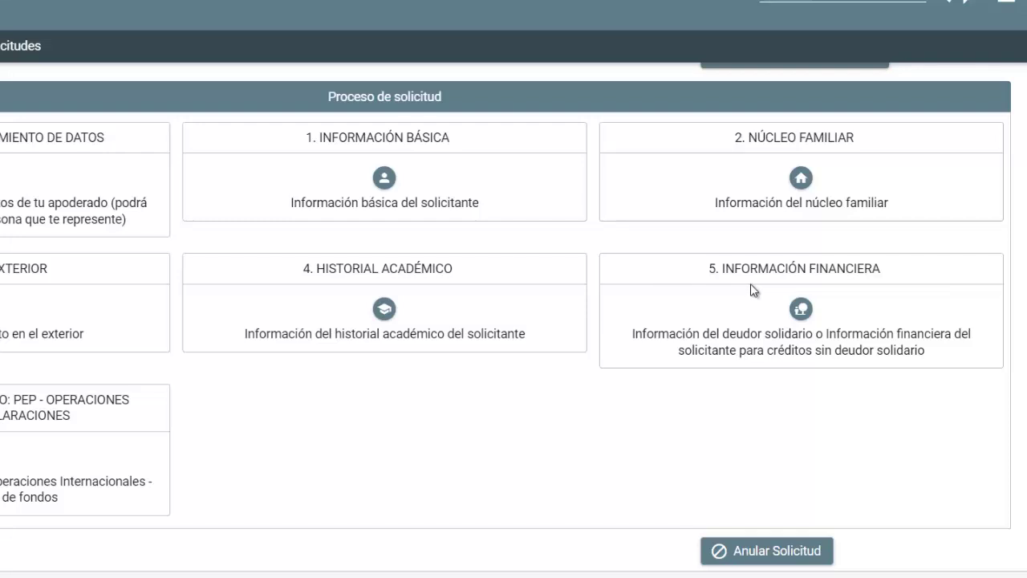
{"action": "scroll", "coordinate": [883, 274], "scroll_direction": "up", "scroll_amount": 1}
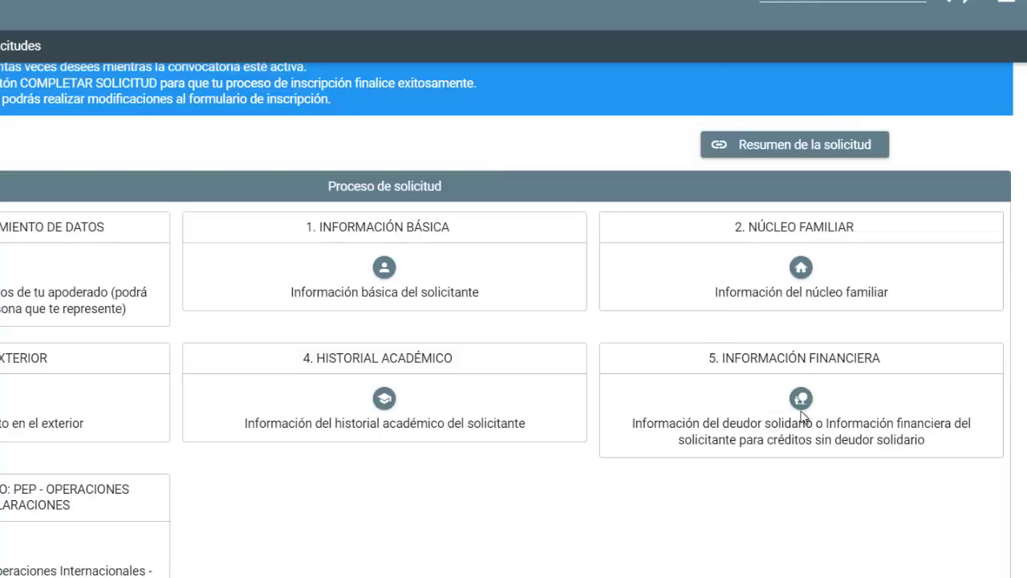
In the financial information section, set the co-debtor type to Persona Natural
{"action": "left_click", "coordinate": [801, 400]}
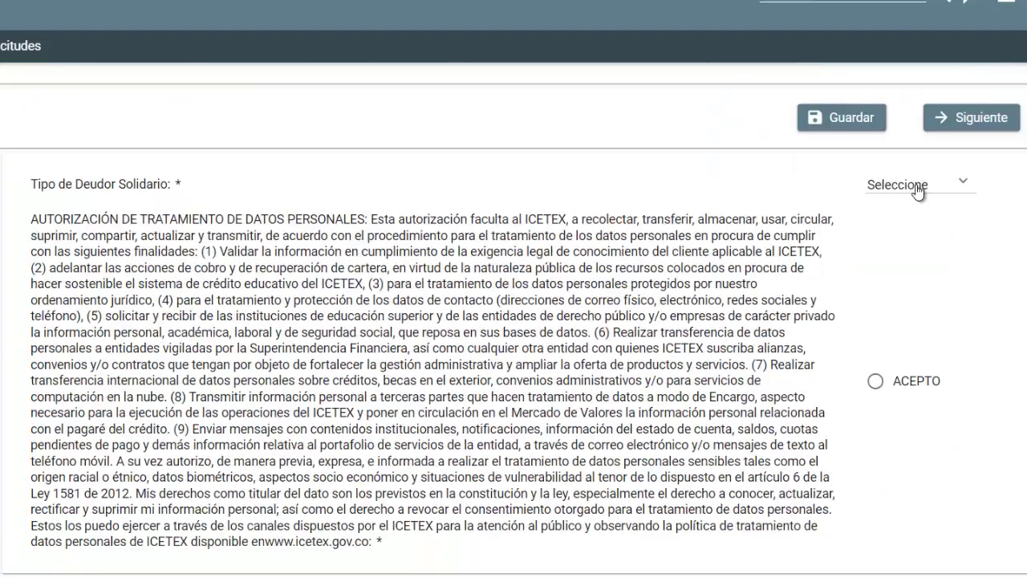
{"action": "left_click", "coordinate": [911, 186]}
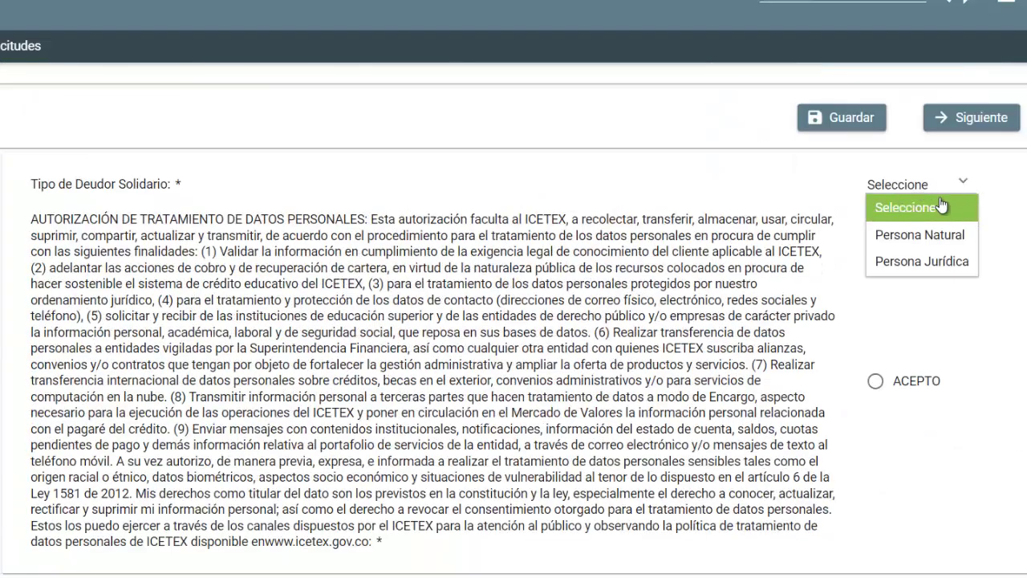
{"action": "left_click", "coordinate": [940, 241]}
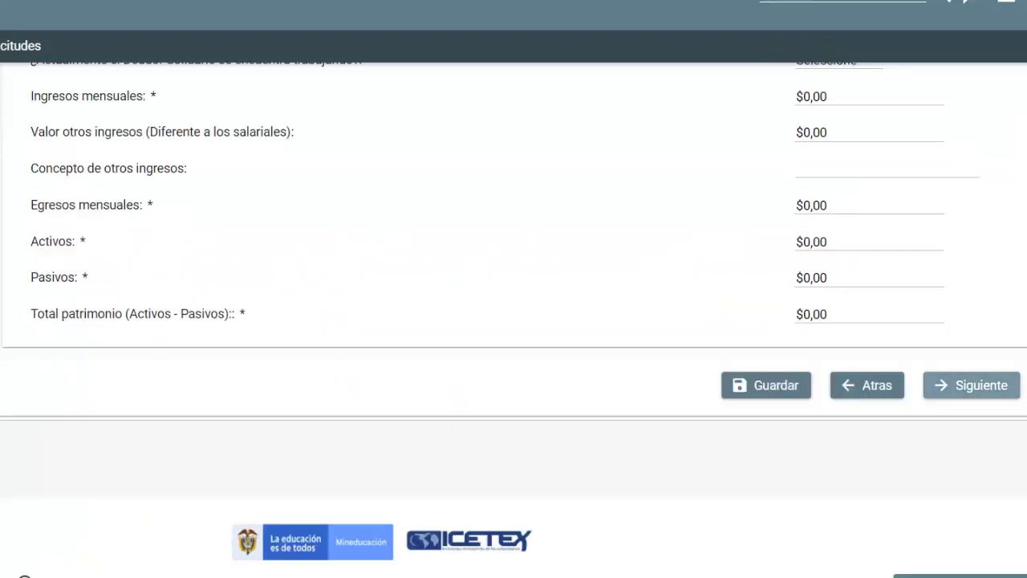
Save the co-debtor's financial details and confirm to continue to the employment section
{"action": "scroll", "coordinate": [963, 570], "scroll_direction": "up", "scroll_amount": 10}
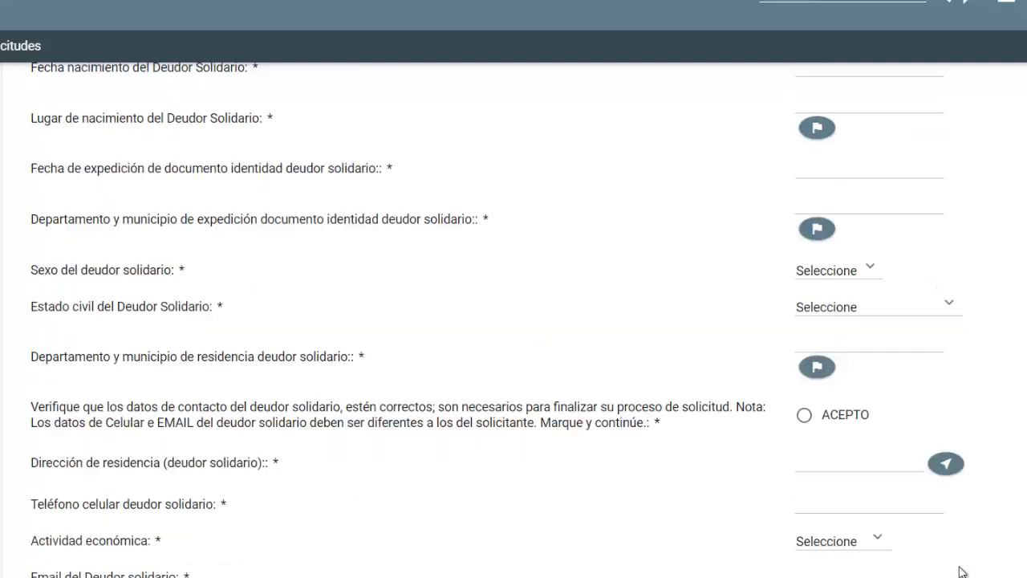
{"action": "scroll", "coordinate": [963, 570], "scroll_direction": "up", "scroll_amount": 4}
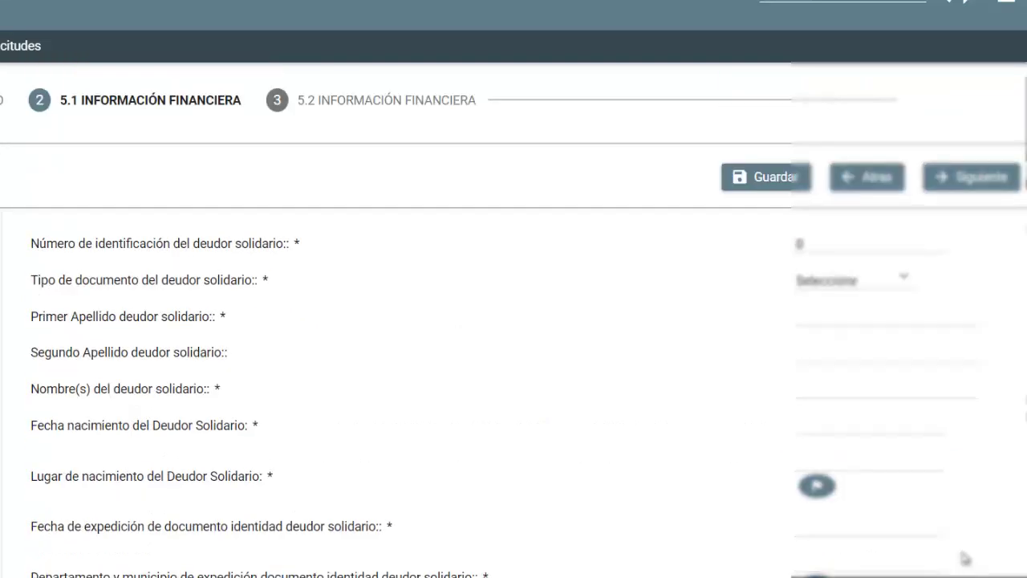
{"action": "scroll", "coordinate": [444, 399], "scroll_direction": "down", "scroll_amount": 6}
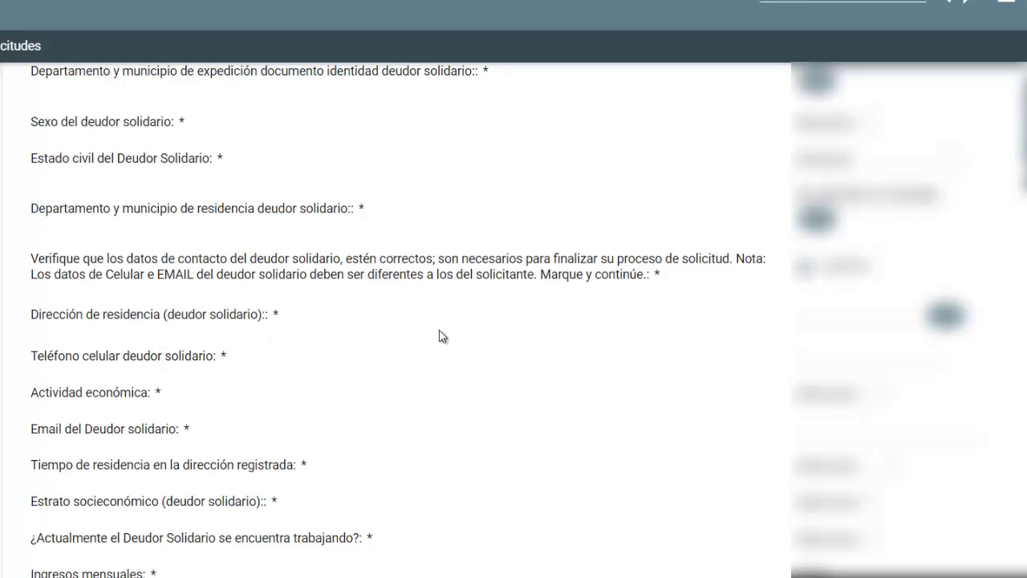
{"action": "scroll", "coordinate": [439, 336], "scroll_direction": "down", "scroll_amount": 3}
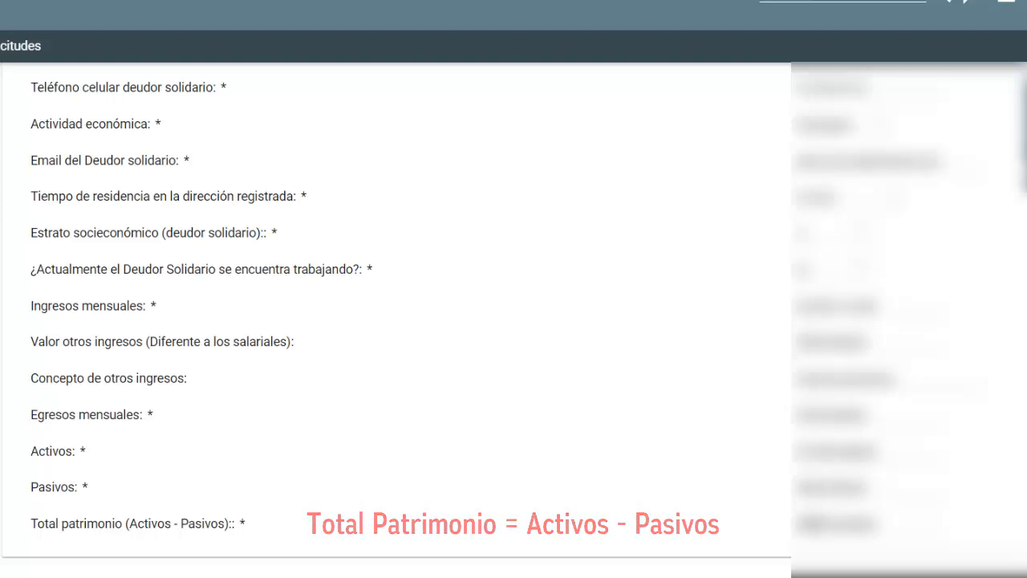
{"action": "scroll", "coordinate": [768, 506], "scroll_direction": "up", "scroll_amount": 3}
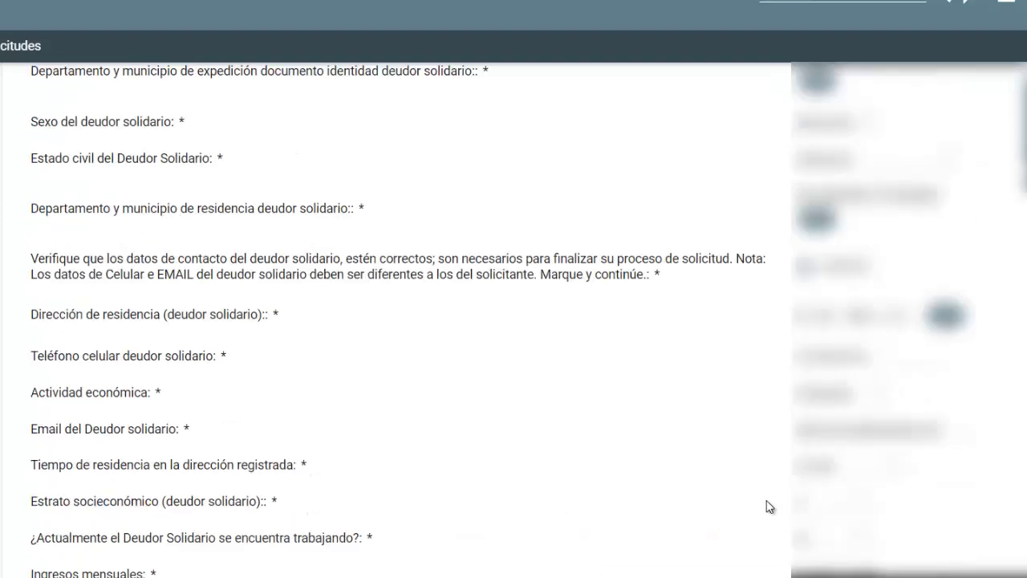
{"action": "scroll", "coordinate": [766, 506], "scroll_direction": "up", "scroll_amount": 1}
{"action": "scroll", "coordinate": [767, 502], "scroll_direction": "down", "scroll_amount": 5}
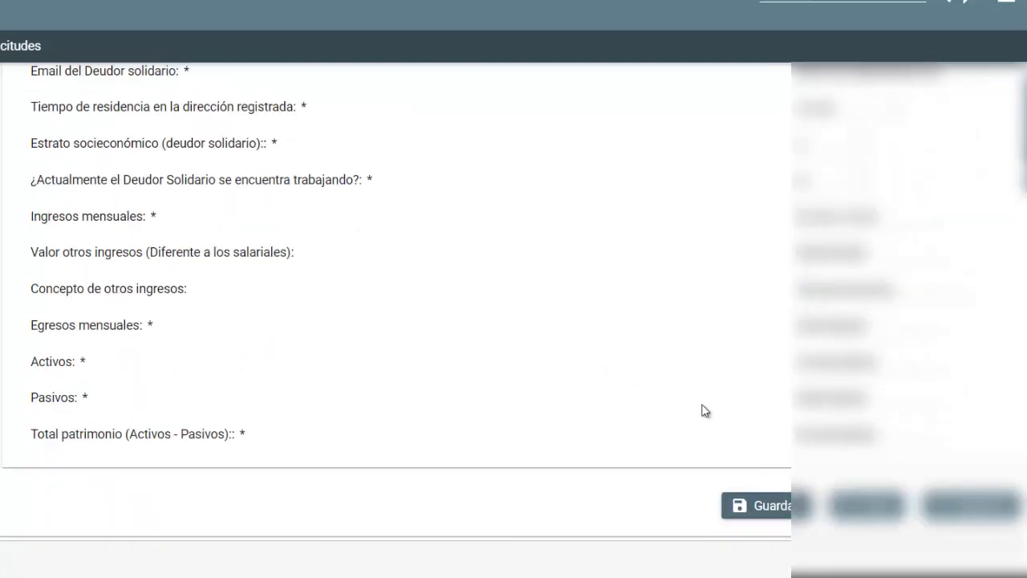
{"action": "left_click", "coordinate": [772, 515]}
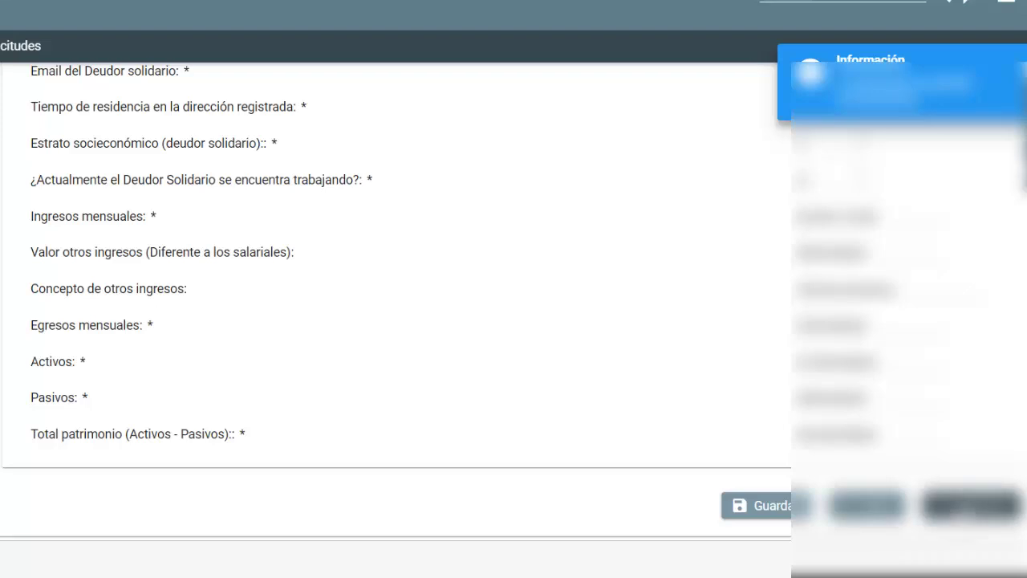
{"action": "left_click", "coordinate": [971, 505]}
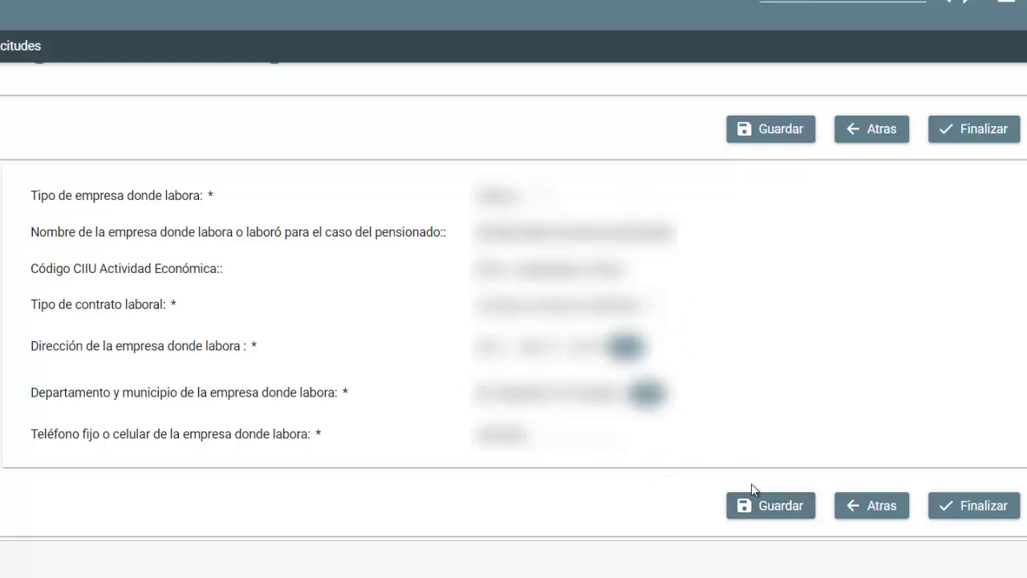
Save the co-debtor's employer-data section
{"action": "left_click", "coordinate": [770, 507]}
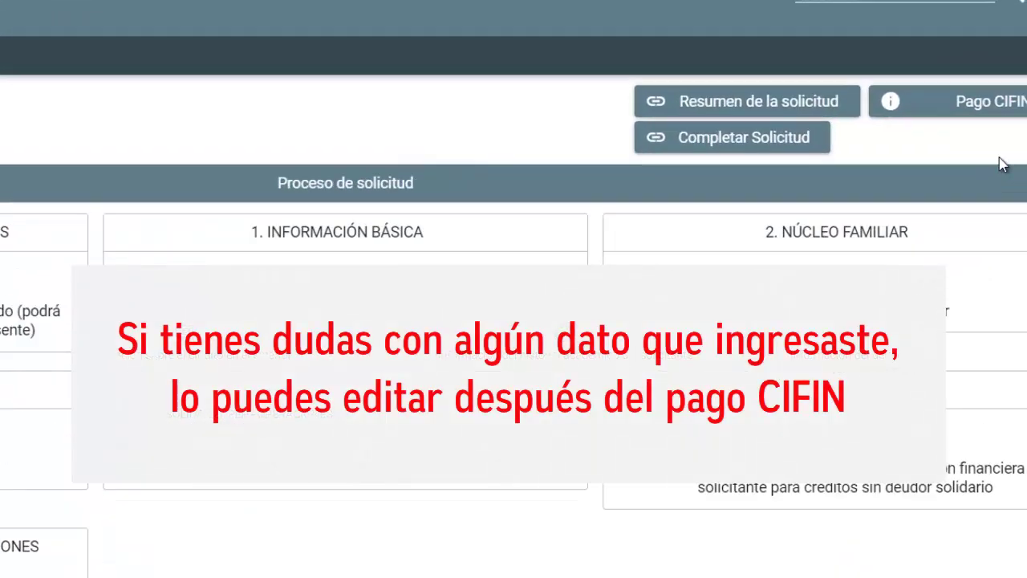
Start Pago CIFIN, identify the student by CEDULA and their ID number, and submit the basic data
{"action": "left_click", "coordinate": [855, 172]}
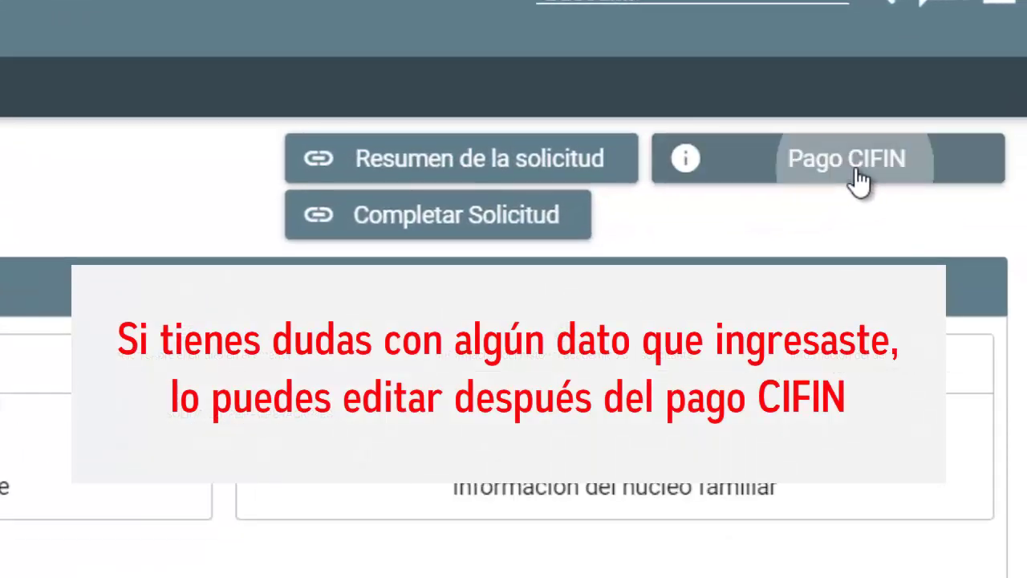
{"action": "scroll", "coordinate": [916, 134], "scroll_direction": "down", "scroll_amount": 15}
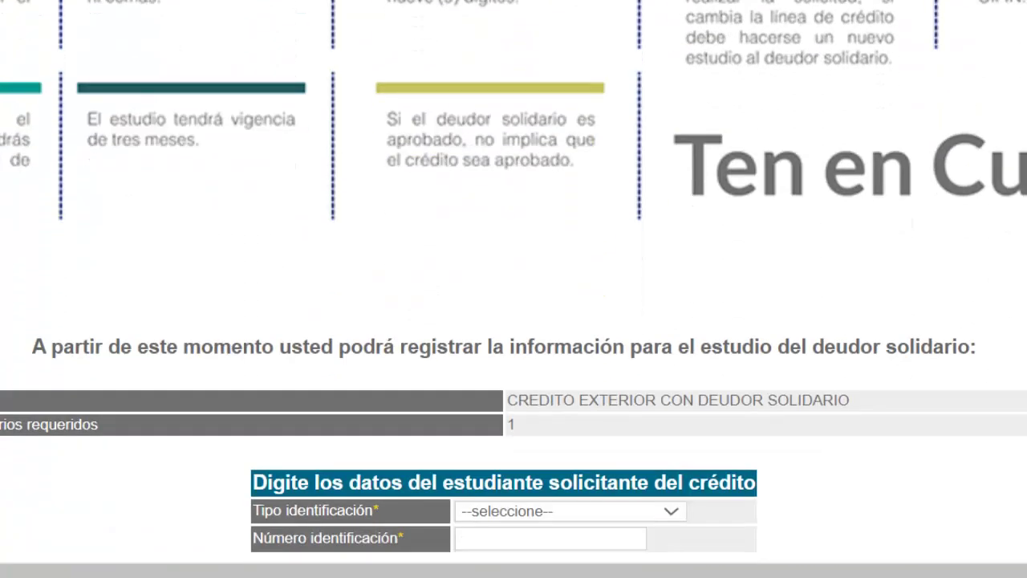
{"action": "scroll", "coordinate": [513, 281], "scroll_direction": "down", "scroll_amount": 3}
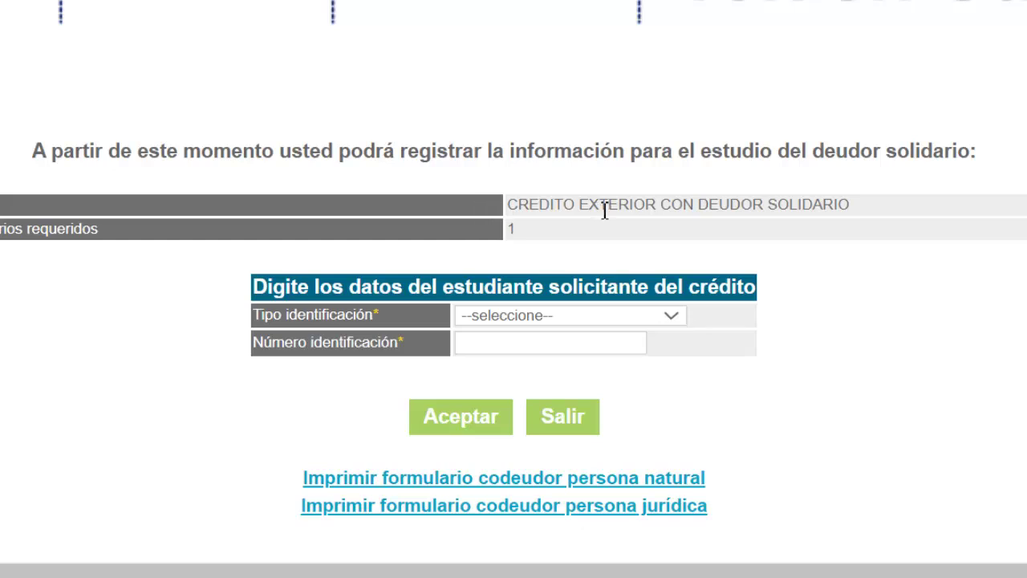
{"action": "left_click", "coordinate": [566, 321]}
{"action": "left_click", "coordinate": [546, 362]}
{"action": "key", "text": "Tab"}
{"action": "type", "text": "1234567890"}
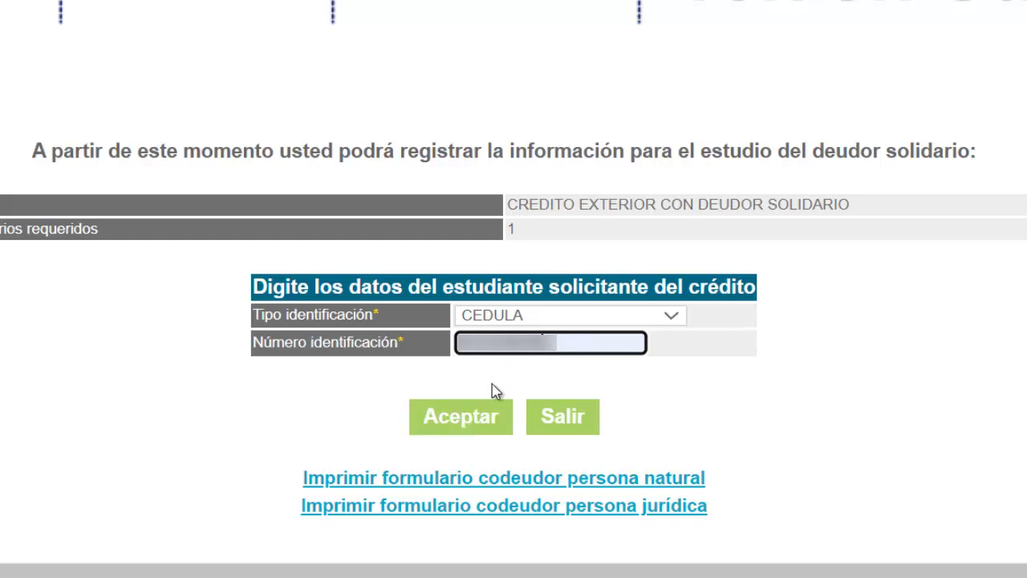
{"action": "left_click", "coordinate": [484, 415]}
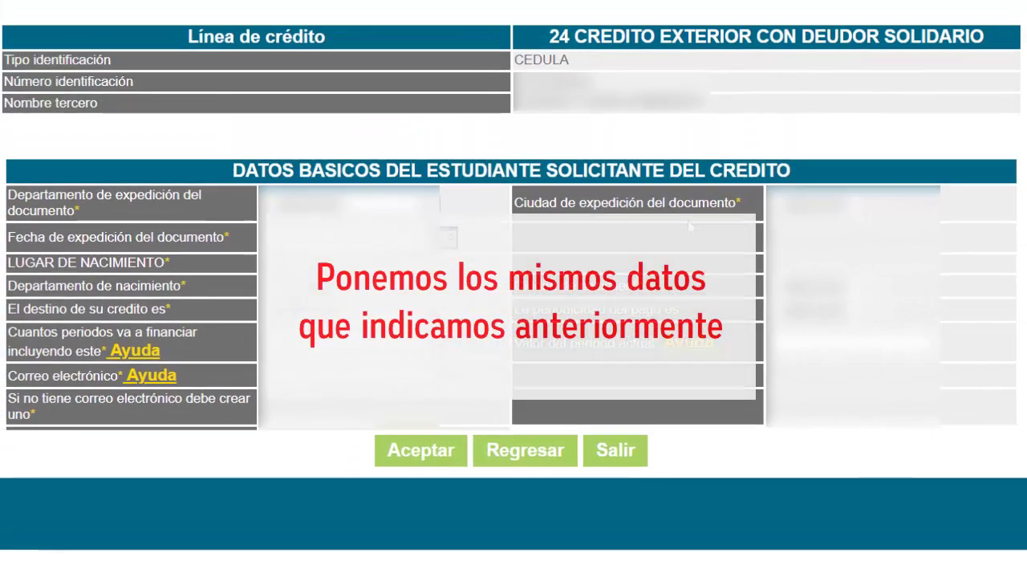
{"action": "left_click", "coordinate": [361, 175]}
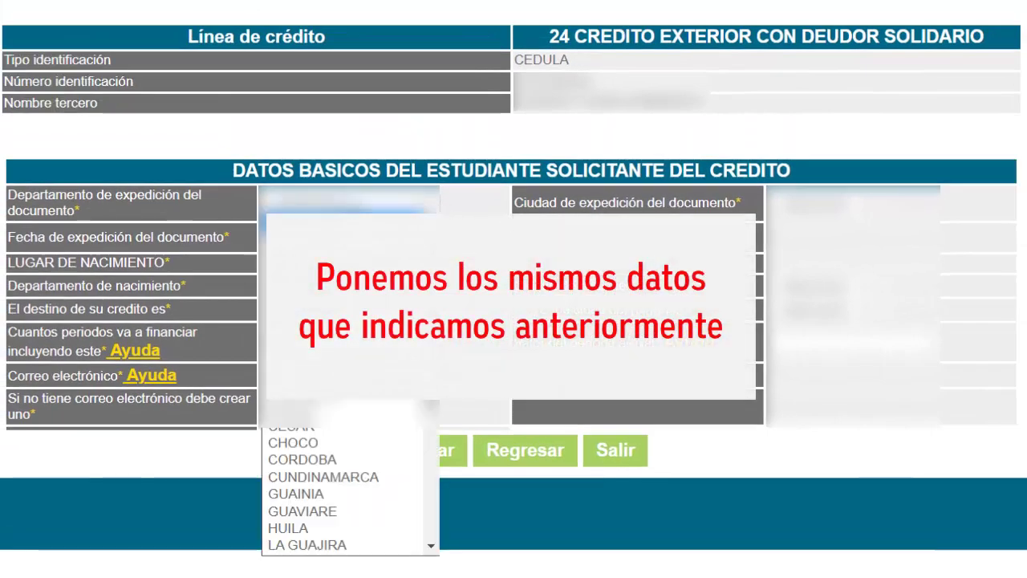
{"action": "left_click", "coordinate": [417, 456]}
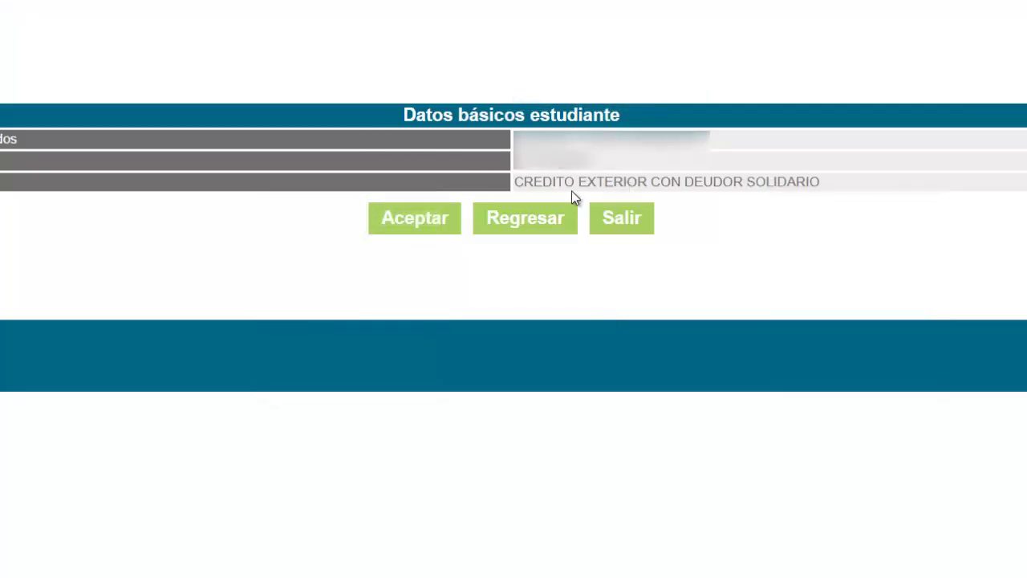
Confirm the student's basic data and accept the co-debtor study notice
{"action": "left_click", "coordinate": [415, 216]}
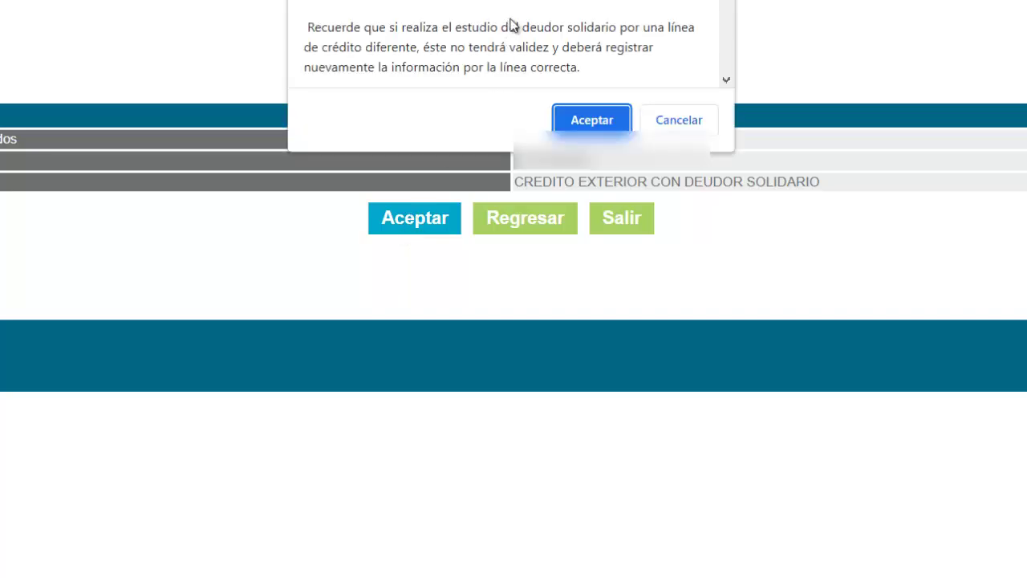
{"action": "scroll", "coordinate": [512, 26], "scroll_direction": "down", "scroll_amount": 3}
{"action": "scroll", "coordinate": [578, 120], "scroll_direction": "down", "scroll_amount": 3}
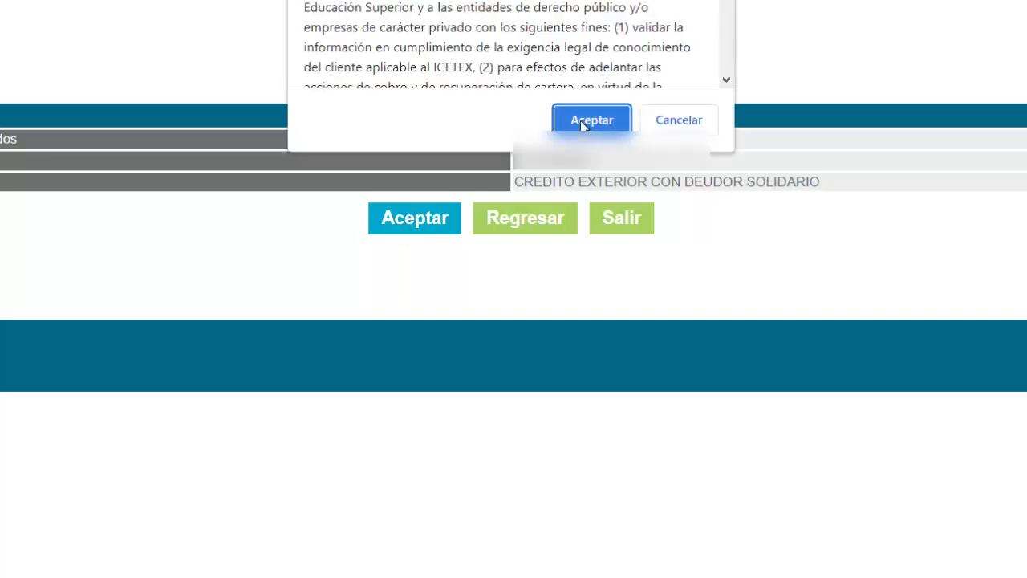
{"action": "left_click", "coordinate": [587, 119]}
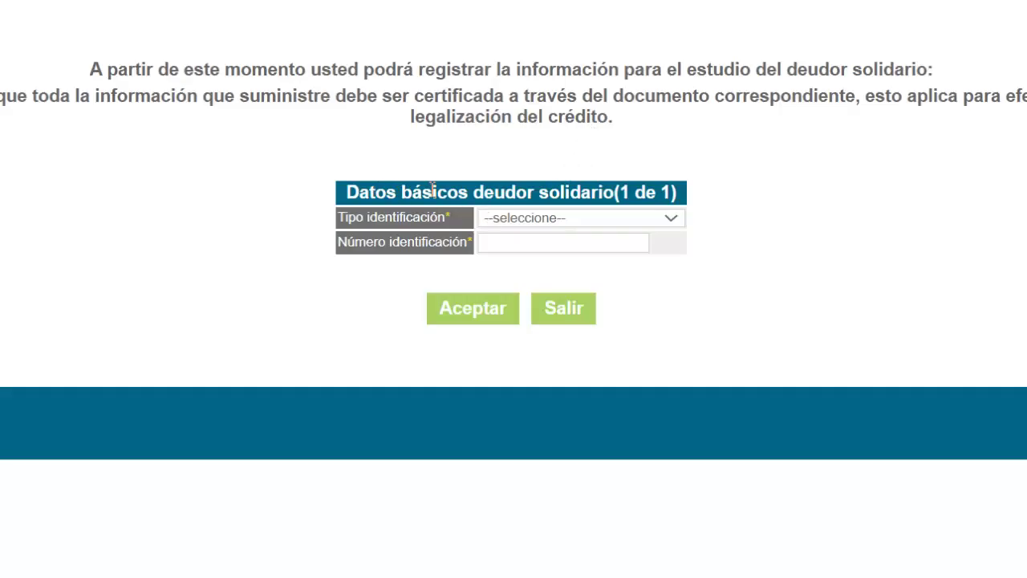
Identify the co-debtor with CEDULA and their ID number and submit it
{"action": "left_click", "coordinate": [575, 217]}
{"action": "left_click", "coordinate": [567, 248]}
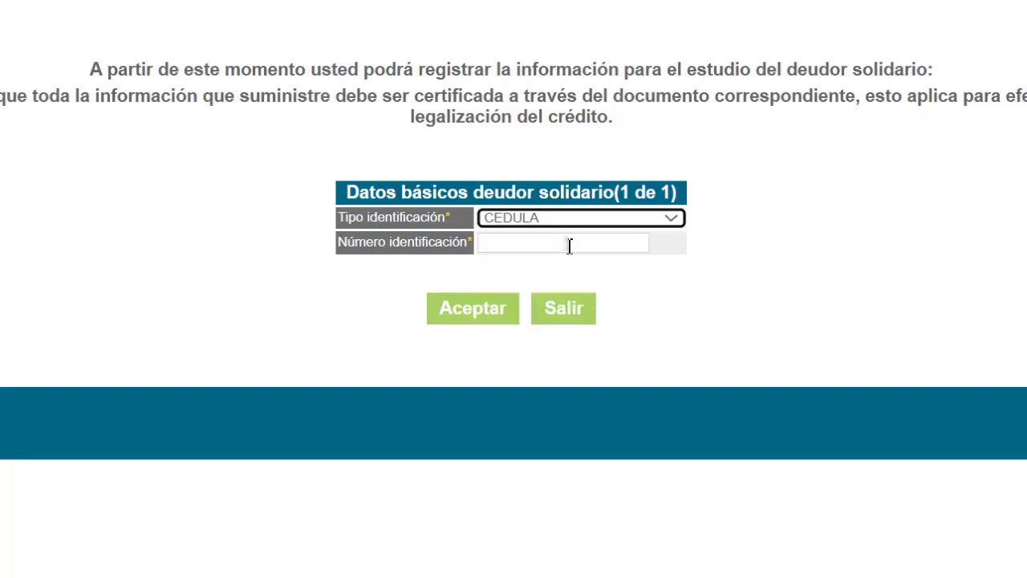
{"action": "left_click", "coordinate": [569, 246]}
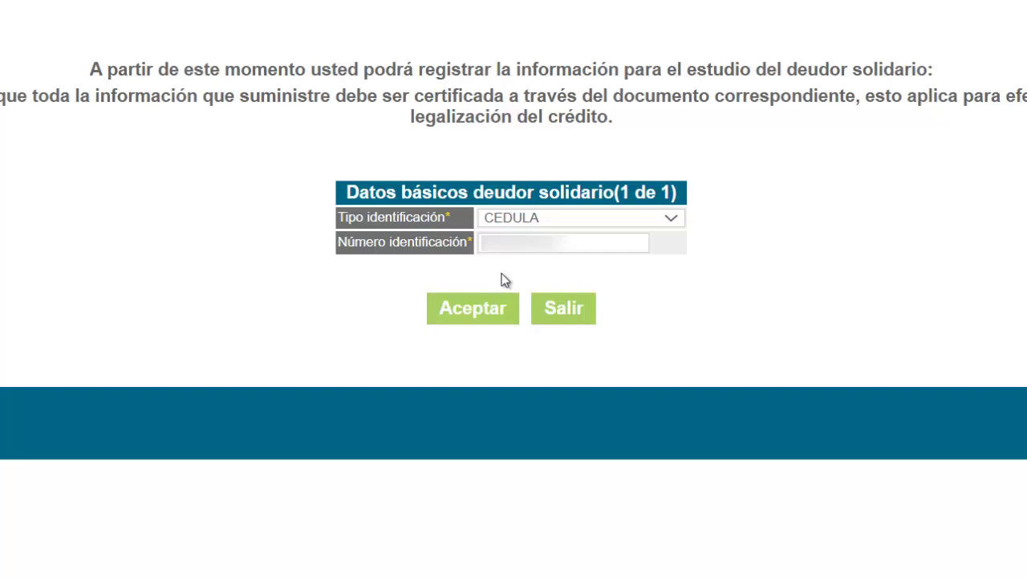
{"action": "left_click", "coordinate": [471, 317]}
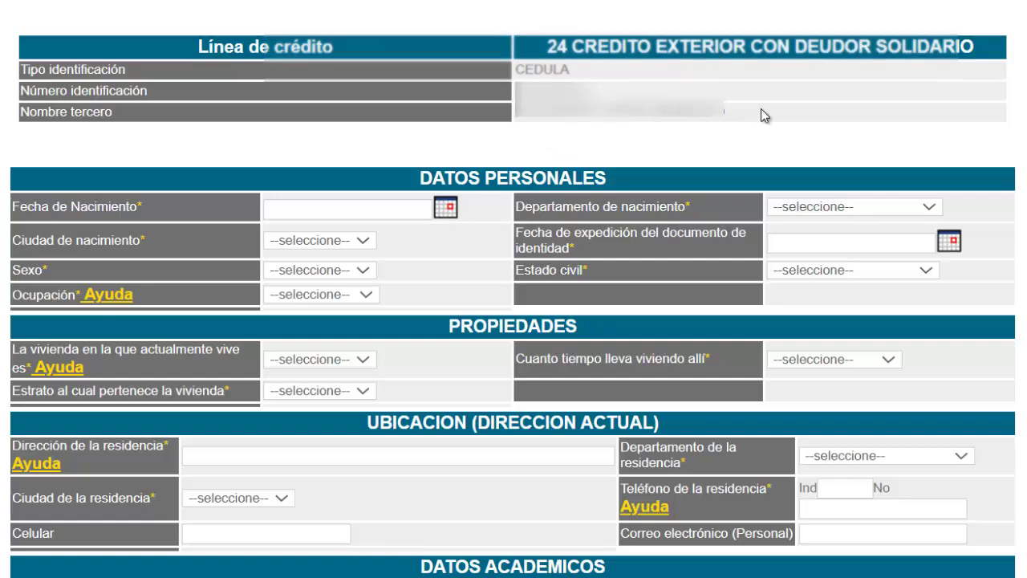
Set the co-debtor's occupation to Empleado in the CIFIN form
{"action": "scroll", "coordinate": [148, 98], "scroll_direction": "down", "scroll_amount": 3}
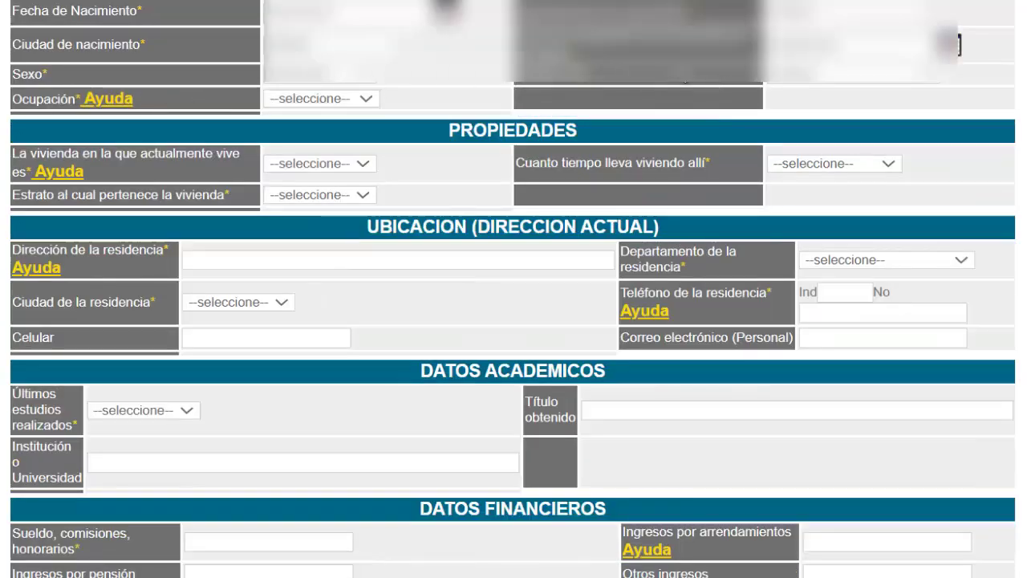
{"action": "left_click", "coordinate": [332, 100]}
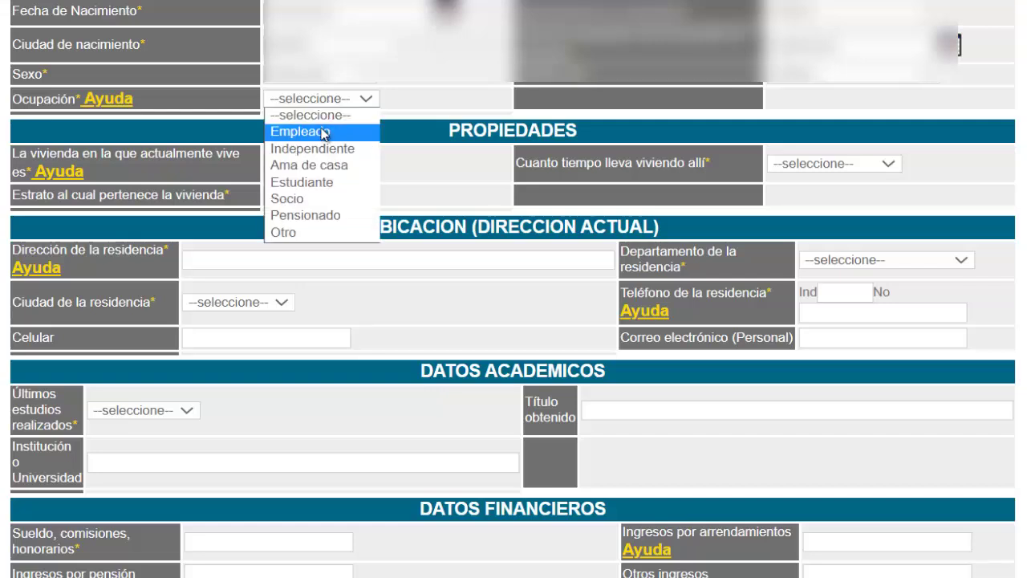
{"action": "left_click", "coordinate": [324, 134]}
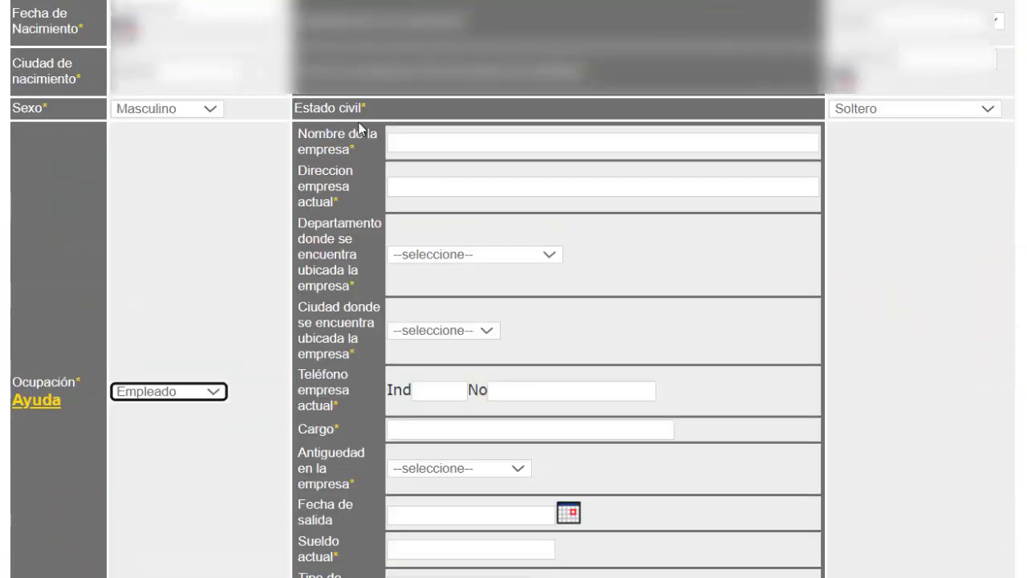
{"action": "scroll", "coordinate": [372, 109], "scroll_direction": "down", "scroll_amount": 2}
{"action": "scroll", "coordinate": [372, 109], "scroll_direction": "down", "scroll_amount": 1}
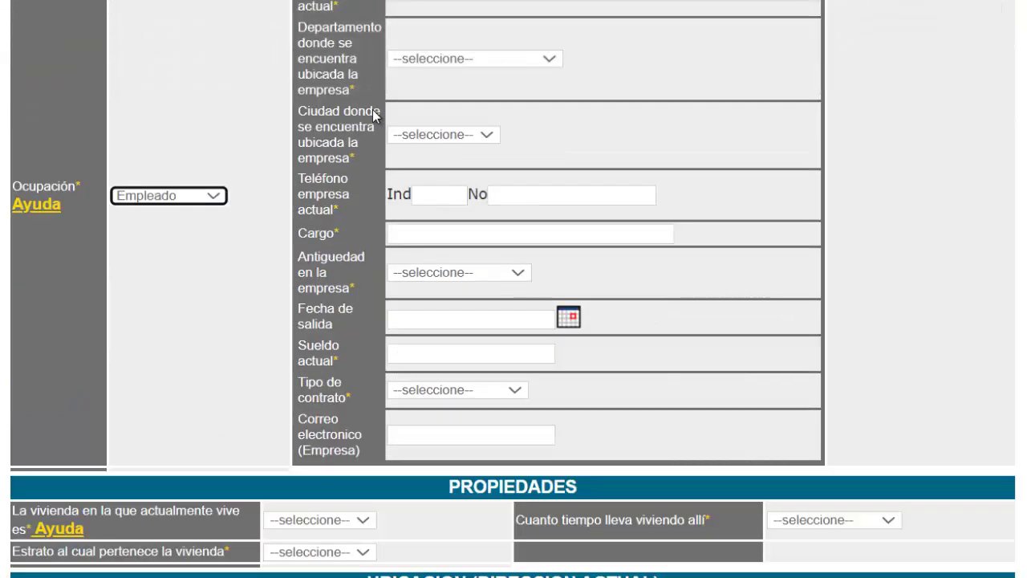
{"action": "scroll", "coordinate": [372, 110], "scroll_direction": "up", "scroll_amount": 2}
{"action": "scroll", "coordinate": [725, 101], "scroll_direction": "down", "scroll_amount": 2}
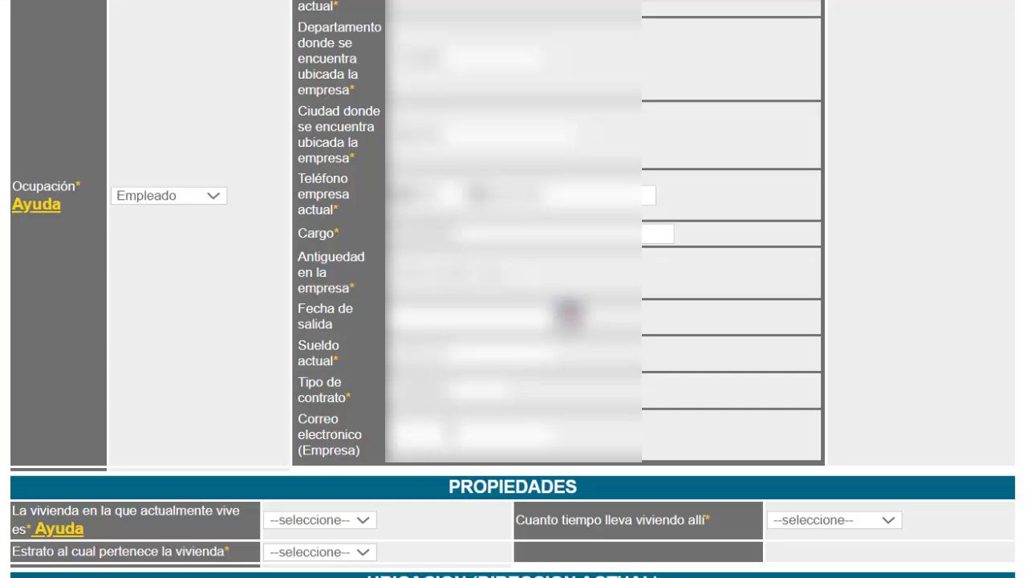
{"action": "scroll", "coordinate": [664, 518], "scroll_direction": "down", "scroll_amount": 7}
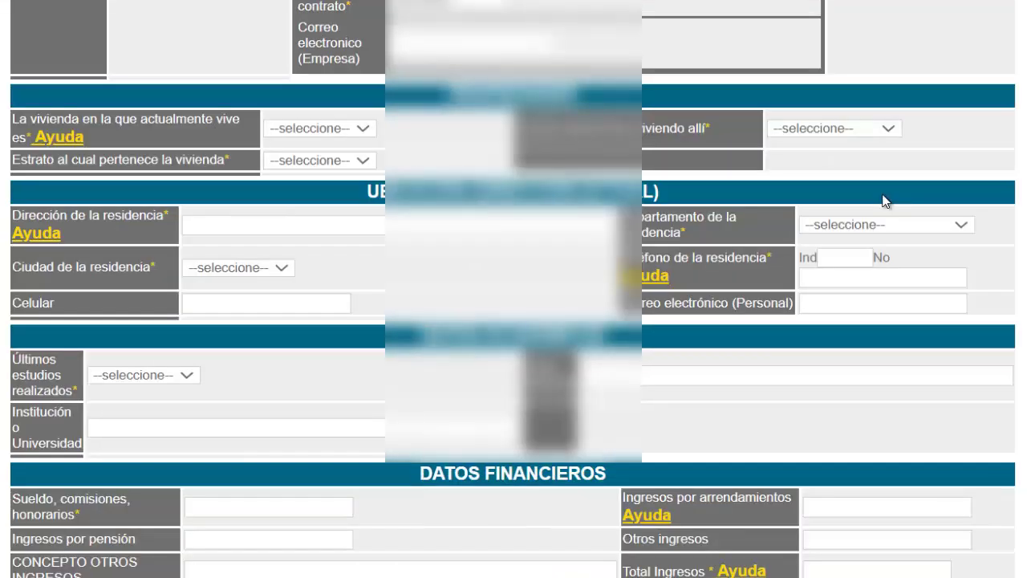
{"action": "scroll", "coordinate": [883, 238], "scroll_direction": "up", "scroll_amount": 1}
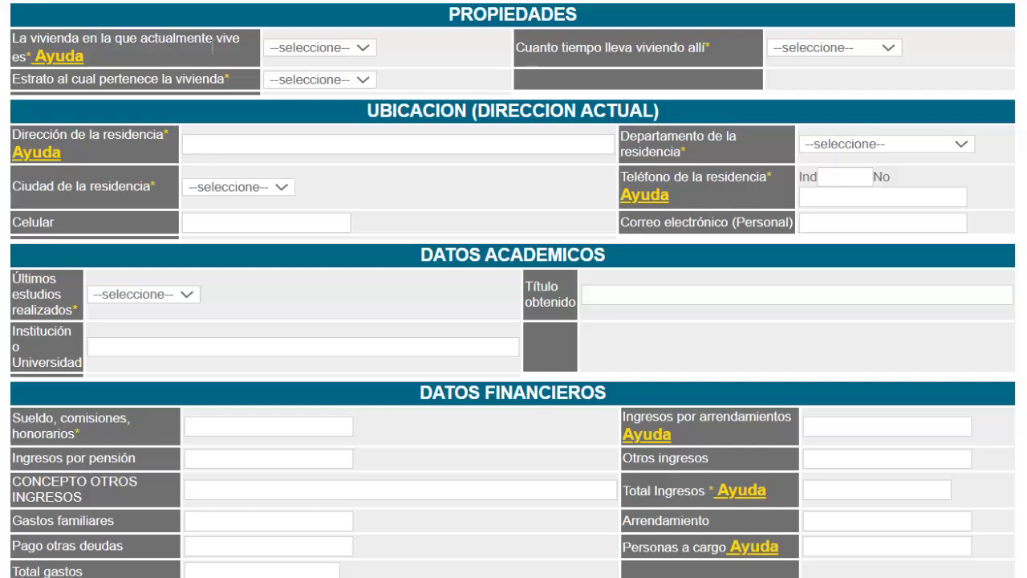
Under PROPIEDADES, mark the home as Arrendada, Un año o más, Estrato Tres
{"action": "left_click", "coordinate": [325, 52]}
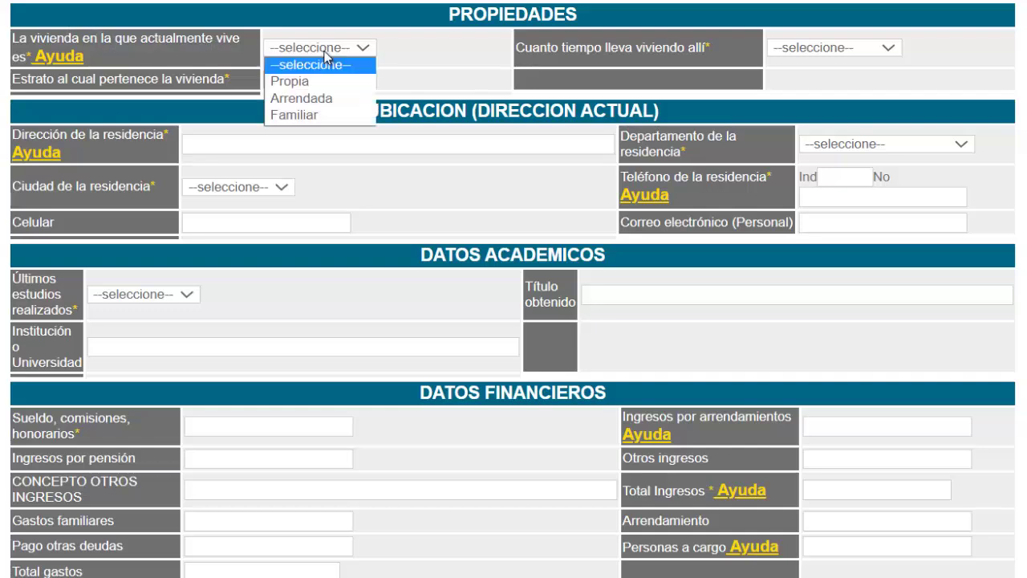
{"action": "left_click", "coordinate": [328, 98]}
{"action": "left_click", "coordinate": [855, 51]}
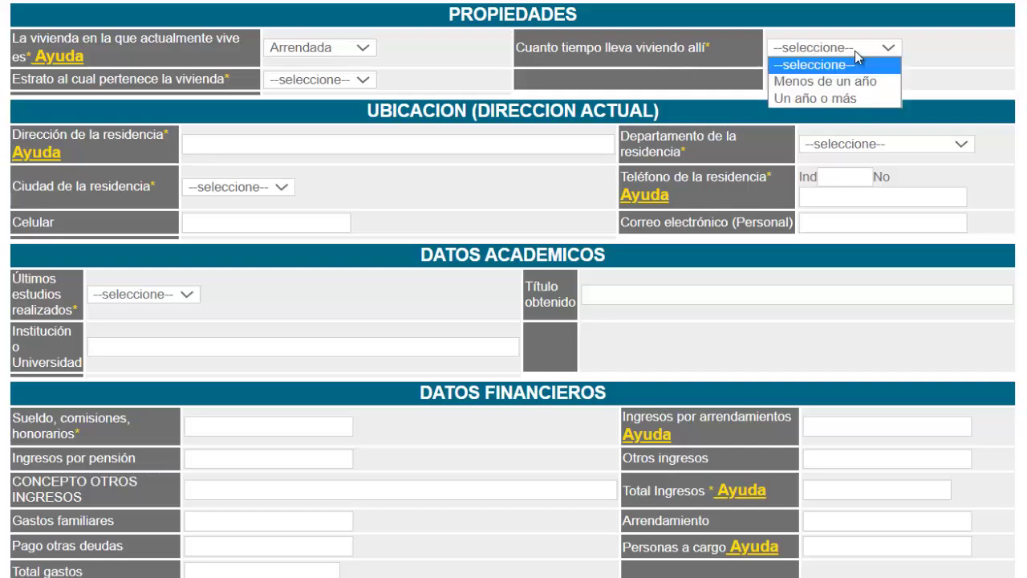
{"action": "left_click", "coordinate": [834, 98]}
{"action": "left_click", "coordinate": [319, 80]}
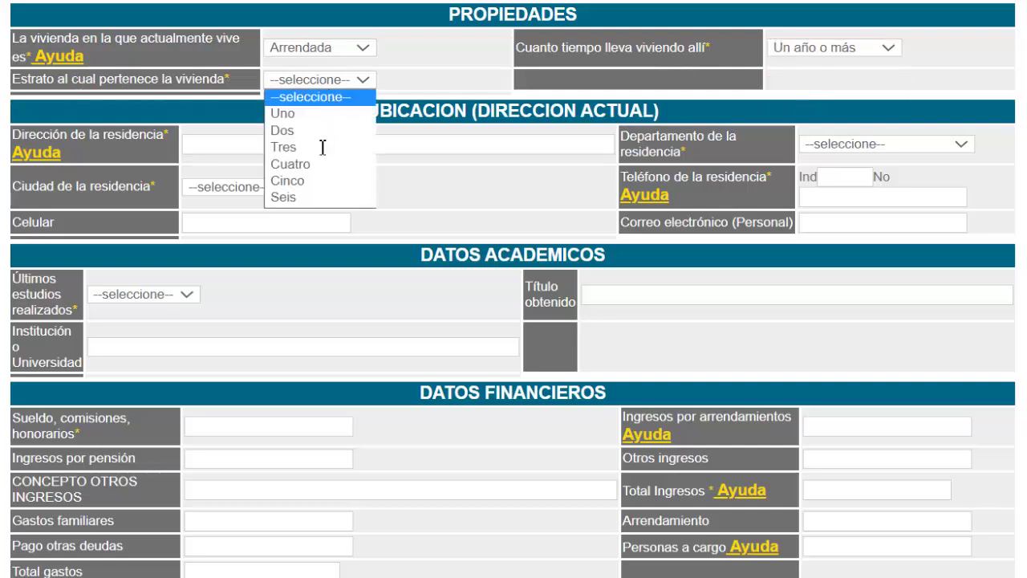
{"action": "left_click", "coordinate": [321, 147]}
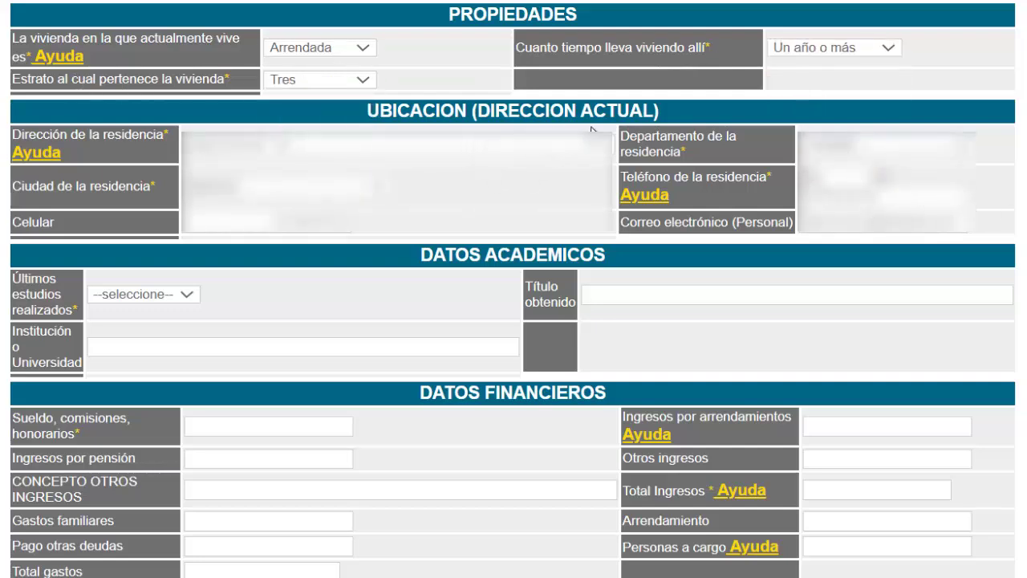